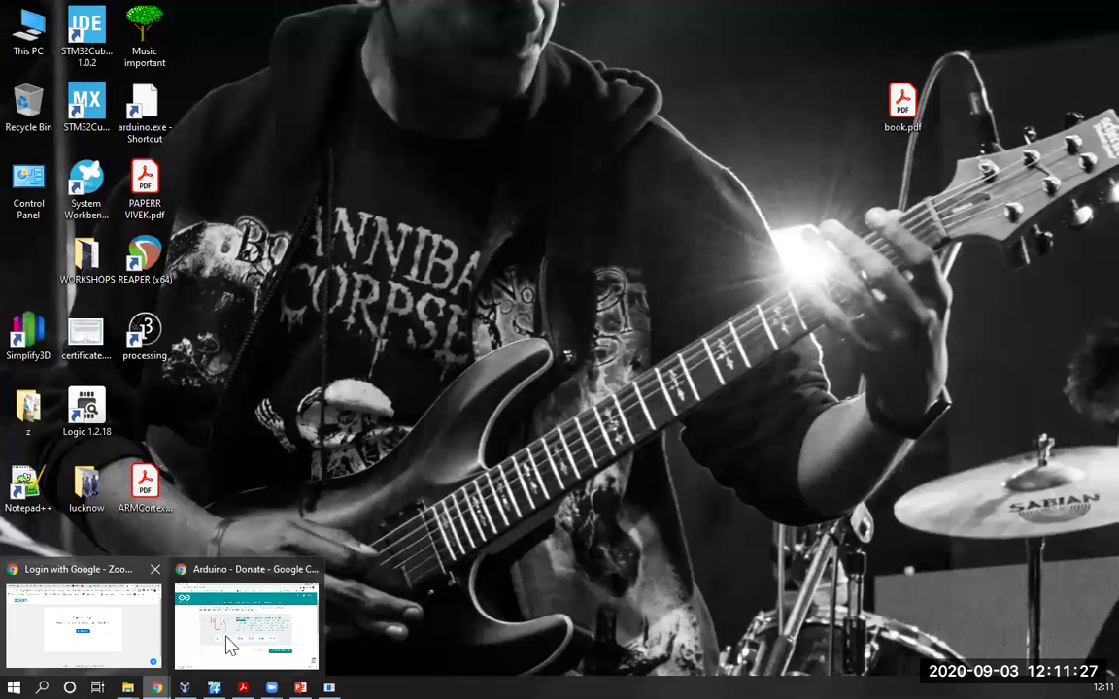
- Search the web for "tinkercad", open the Tinkercad website from the results, and dismiss the browser's downloads bar
{"action": "left_click", "coordinate": [200, 40]}
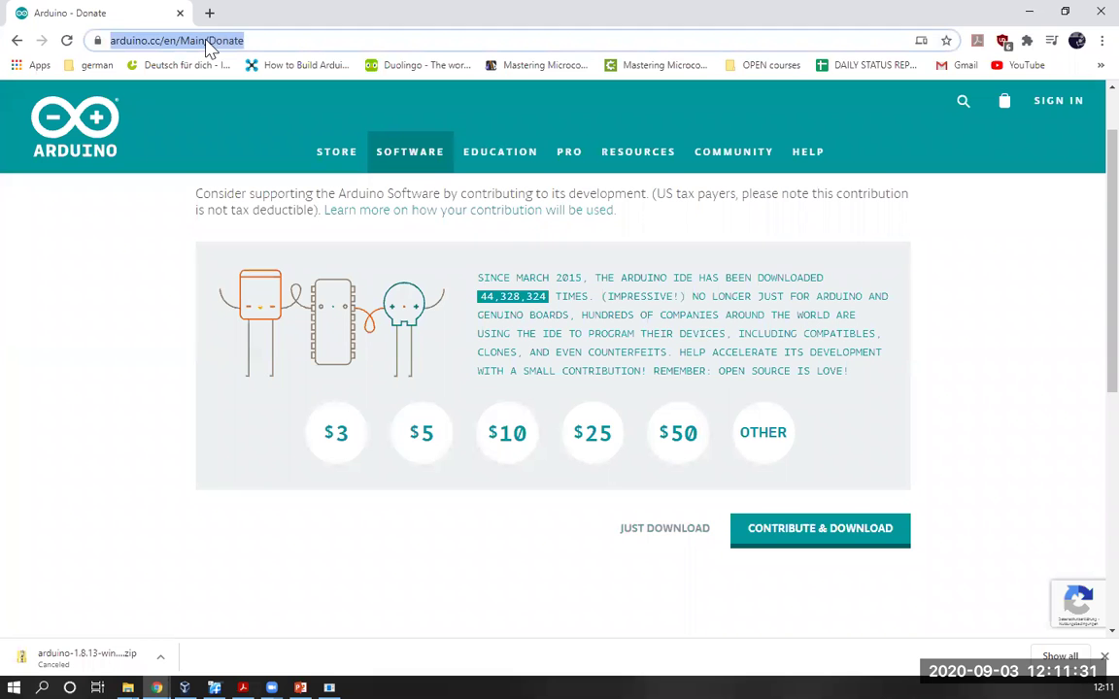
{"action": "type", "text": "tinker"}
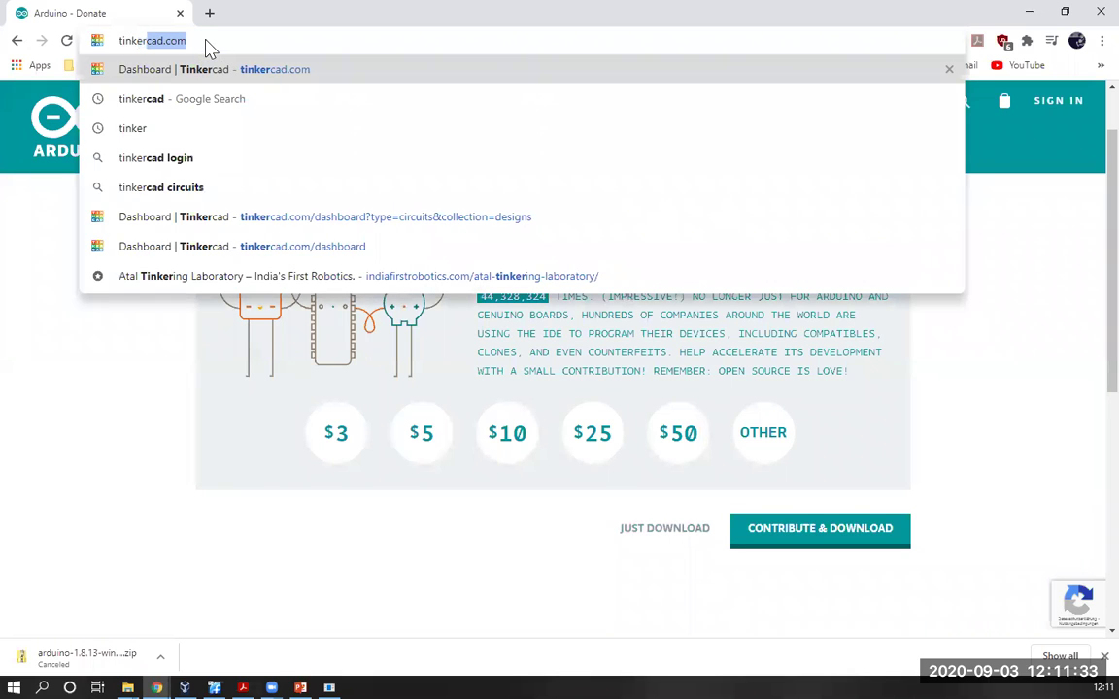
{"action": "key", "text": "BackSpace"}
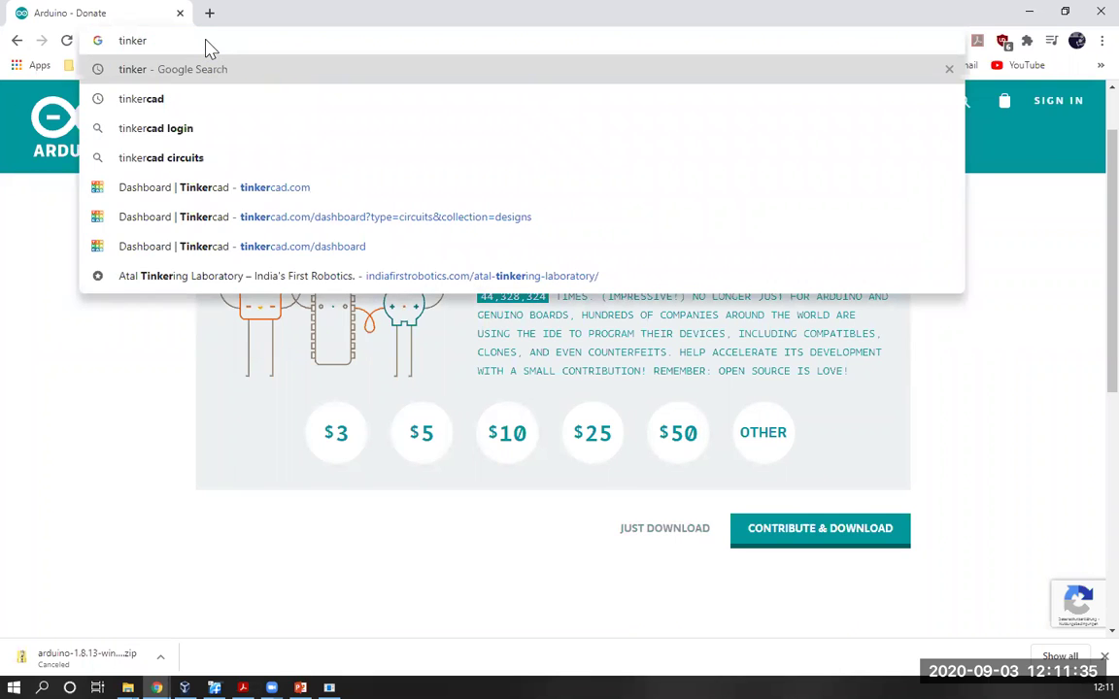
{"action": "key", "text": "Return"}
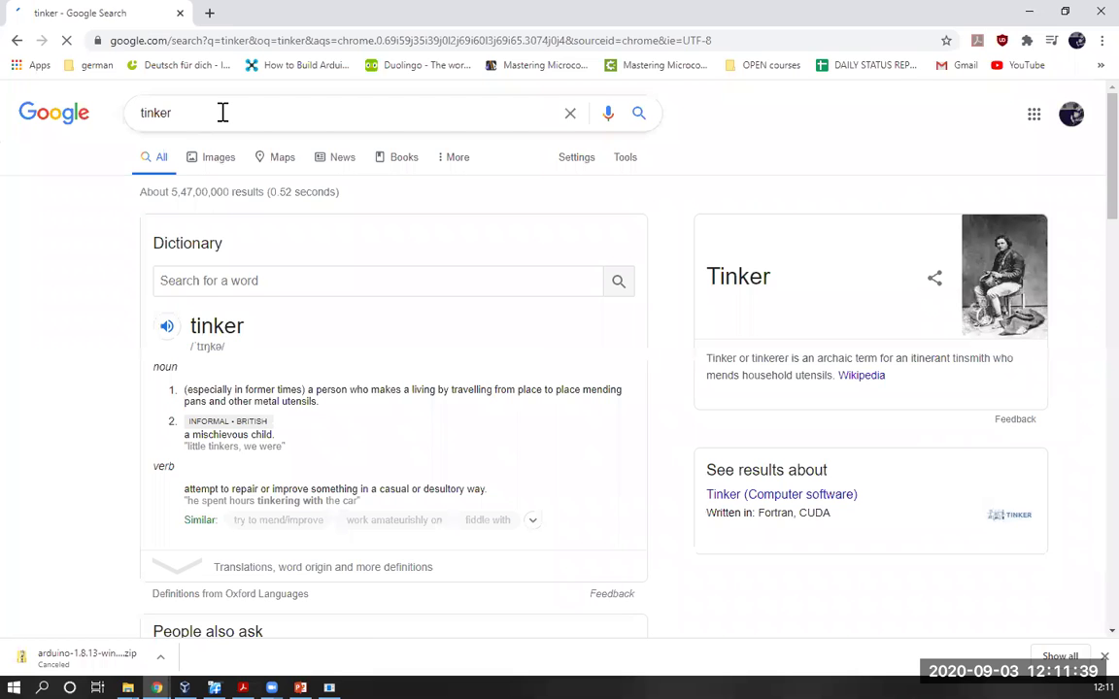
{"action": "left_click", "coordinate": [222, 113]}
{"action": "type", "text": "cad"}
{"action": "key", "text": "Return"}
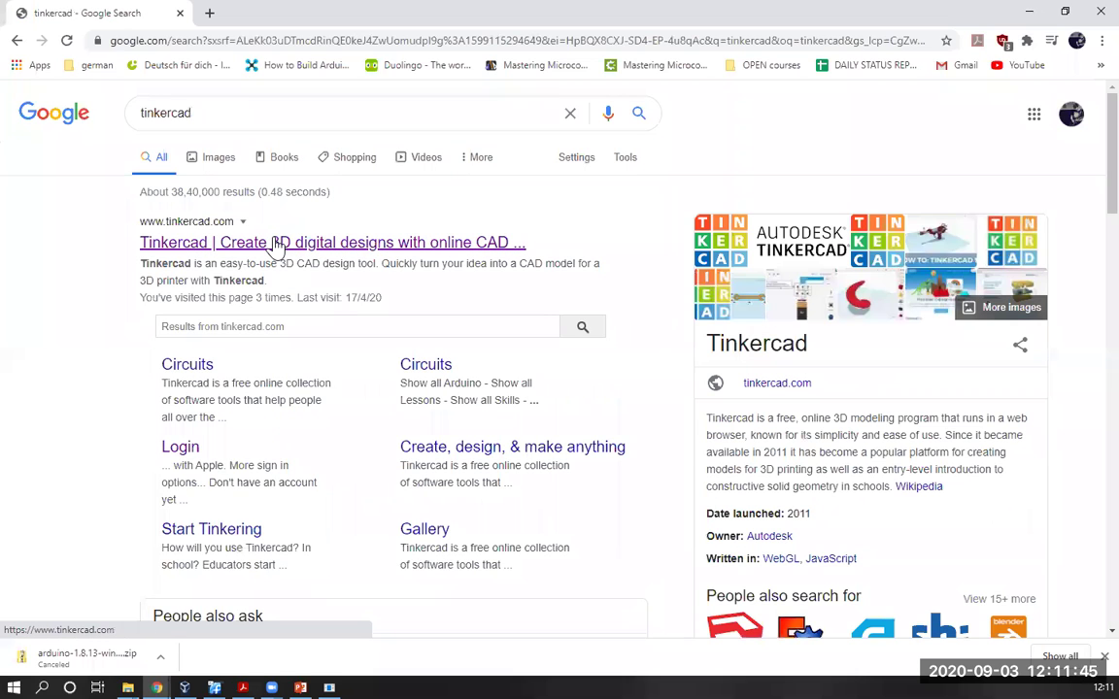
{"action": "left_click", "coordinate": [277, 245]}
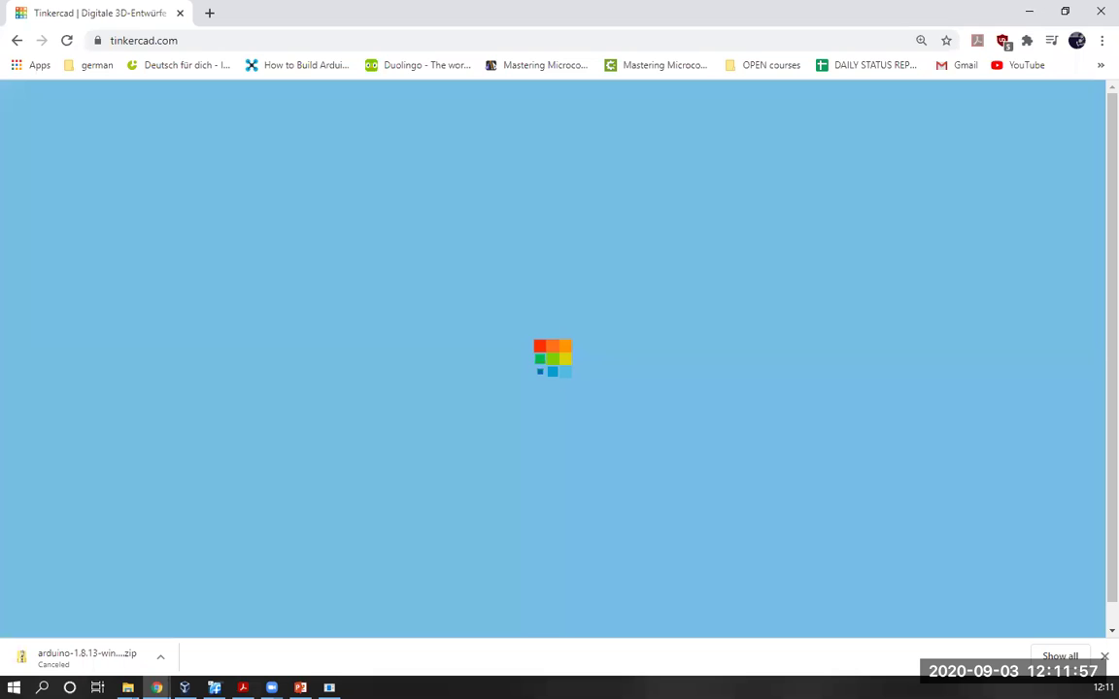
{"action": "left_click", "coordinate": [1104, 657]}
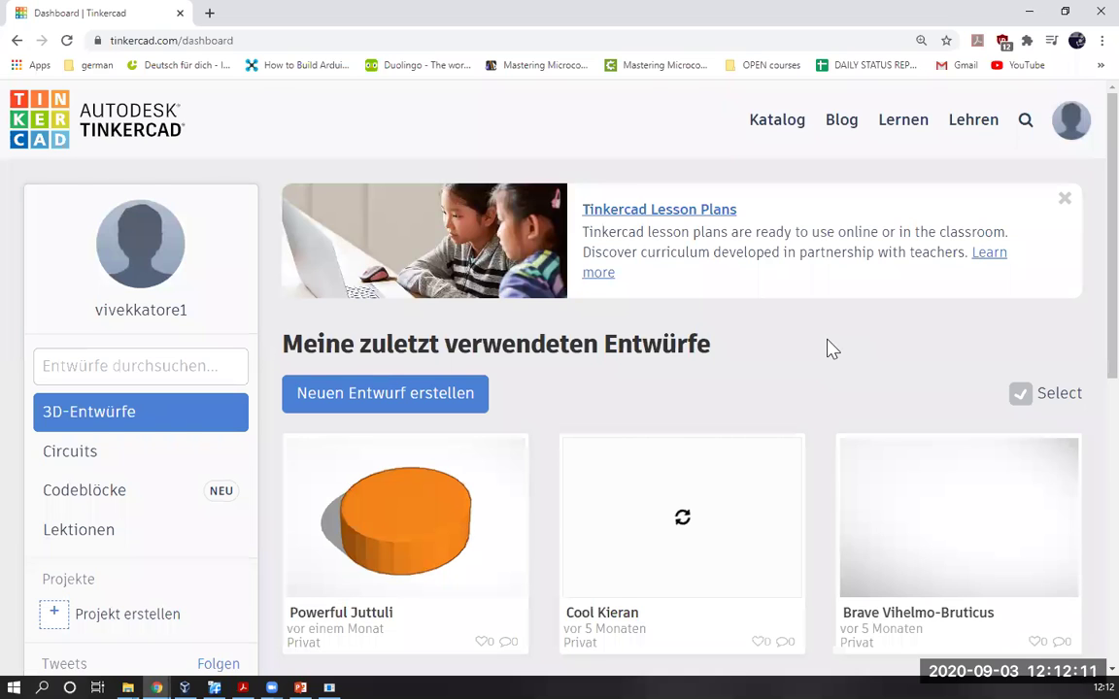
- Change the Tinkercad site language from Deutsch to English (Standard)
{"action": "scroll", "coordinate": [831, 349], "scroll_direction": "down", "scroll_amount": 10}
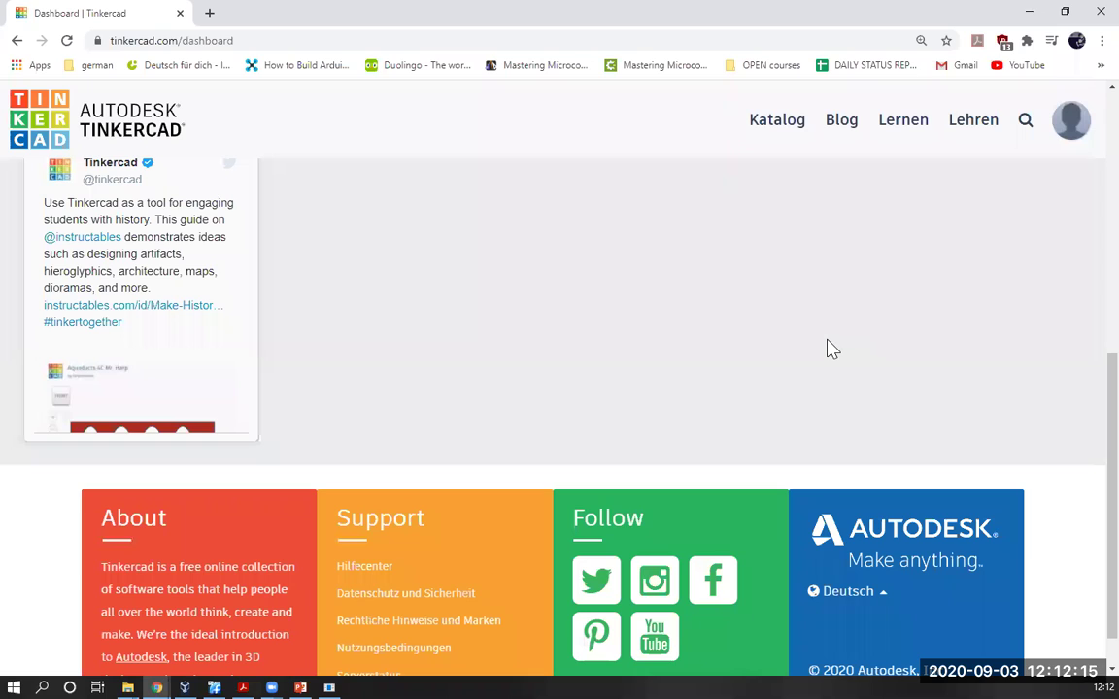
{"action": "left_click", "coordinate": [878, 598]}
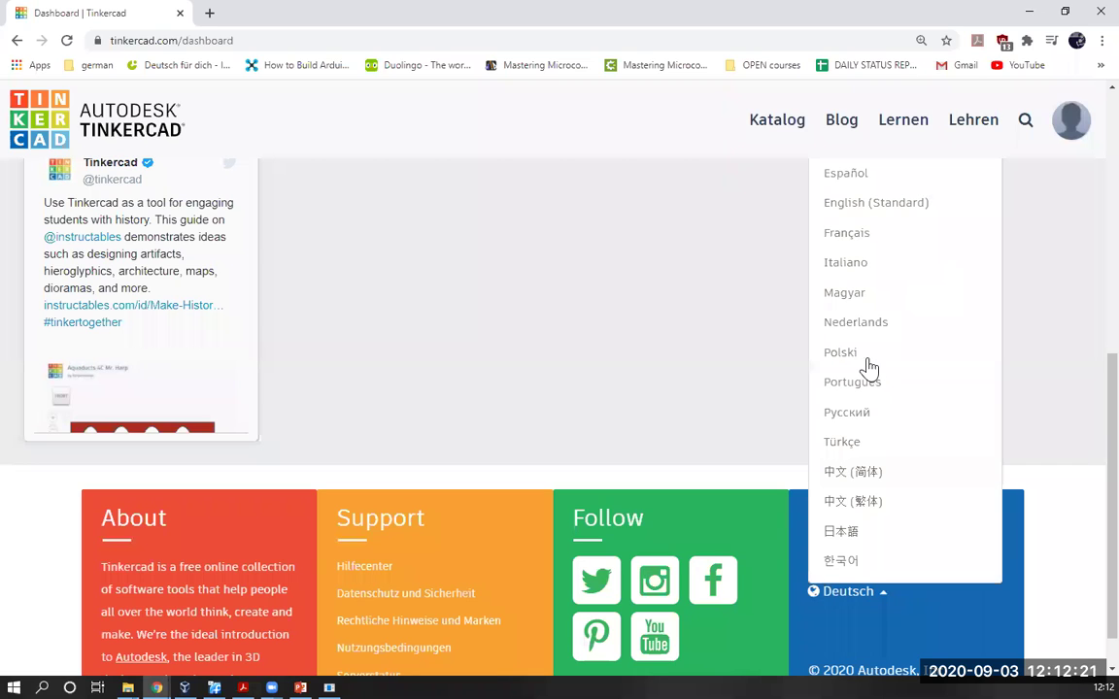
{"action": "scroll", "coordinate": [868, 368], "scroll_direction": "up", "scroll_amount": 3}
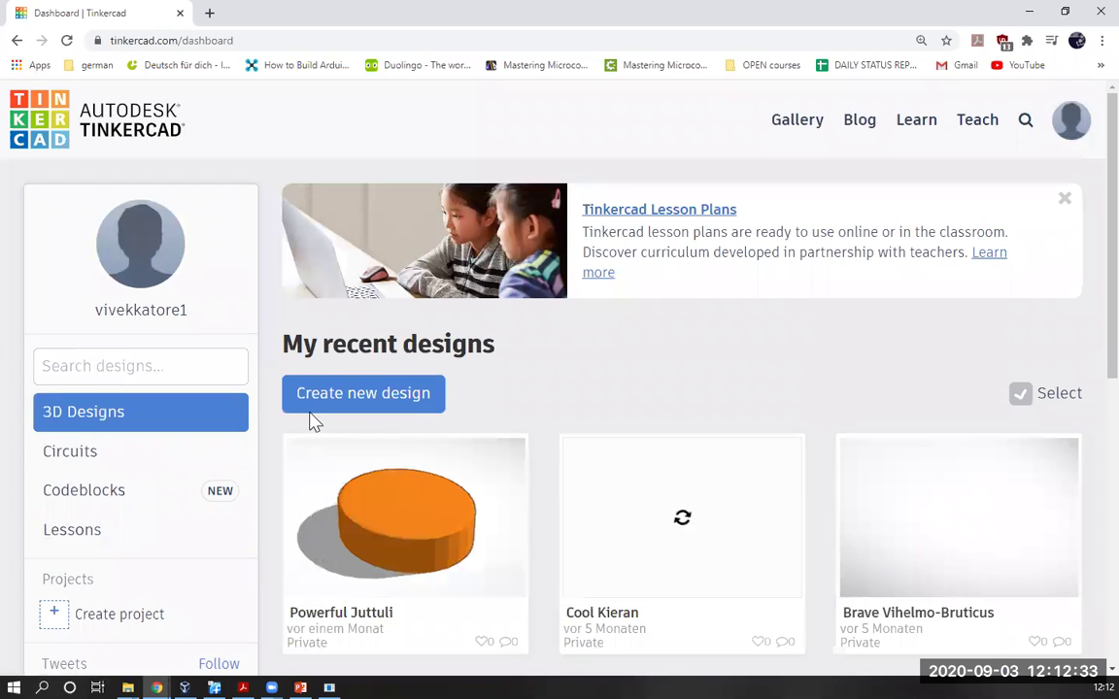
- Open the Circuits collection on the Tinkercad dashboard
{"action": "scroll", "coordinate": [177, 409], "scroll_direction": "down", "scroll_amount": 3}
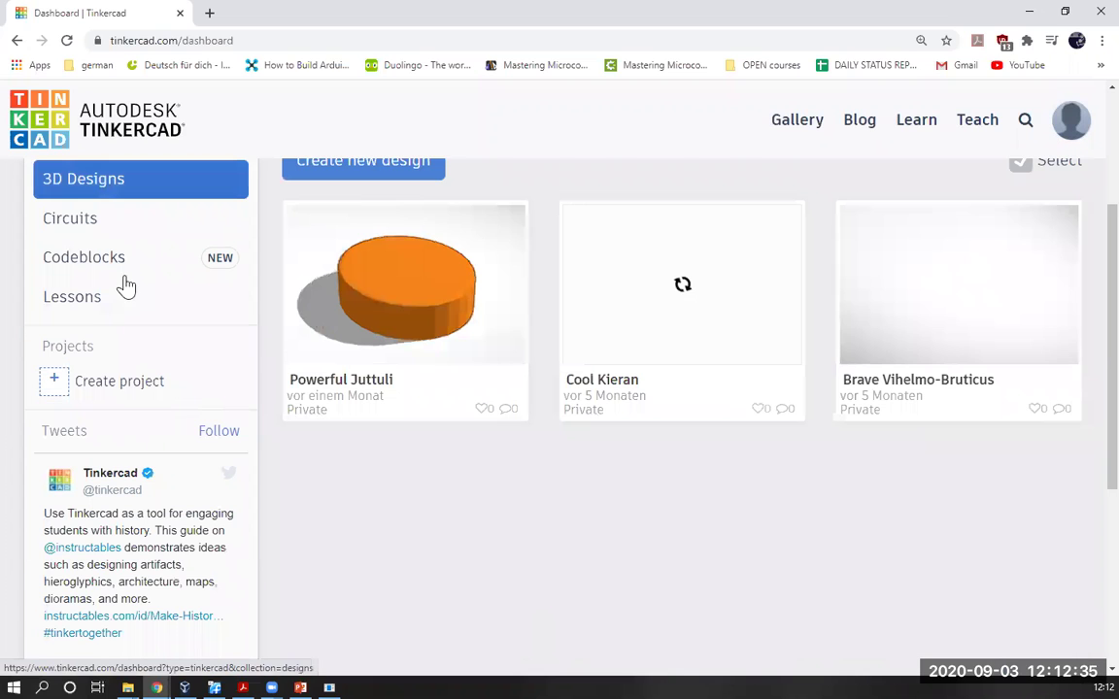
{"action": "scroll", "coordinate": [204, 467], "scroll_direction": "up", "scroll_amount": 1}
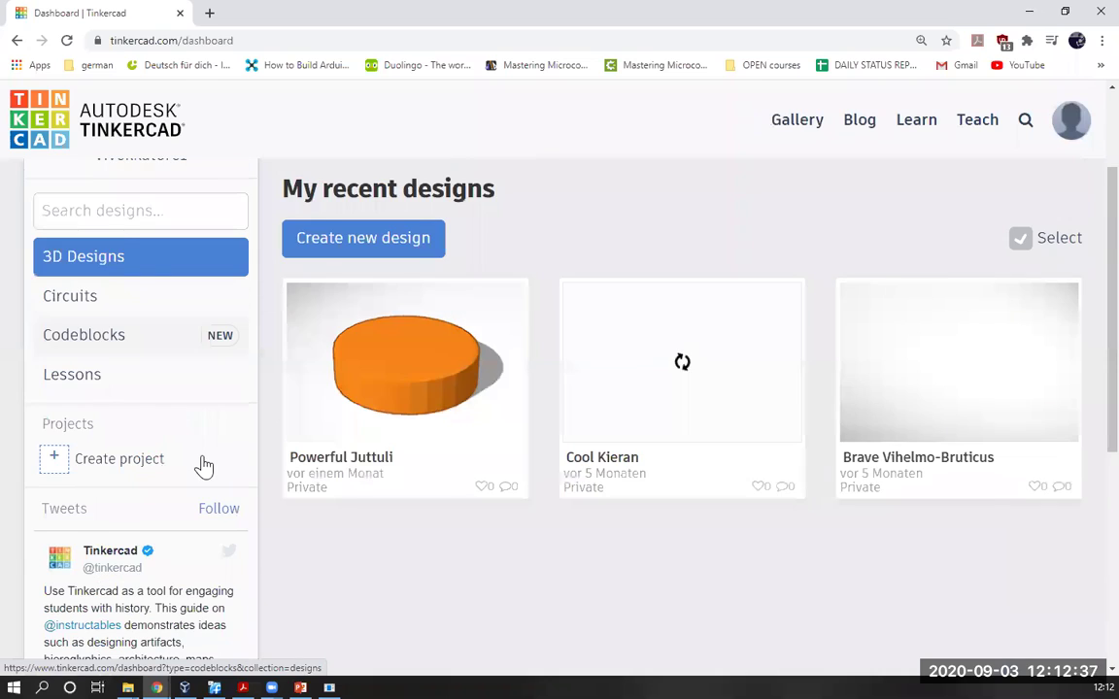
{"action": "scroll", "coordinate": [204, 466], "scroll_direction": "up", "scroll_amount": 2}
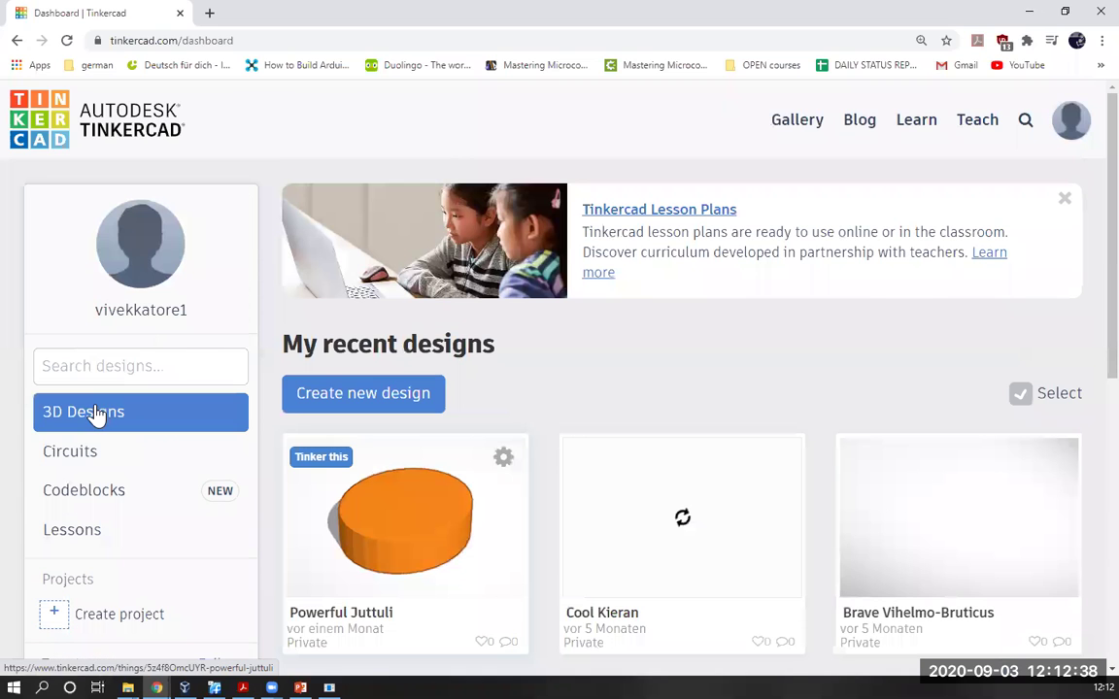
{"action": "left_click", "coordinate": [122, 454]}
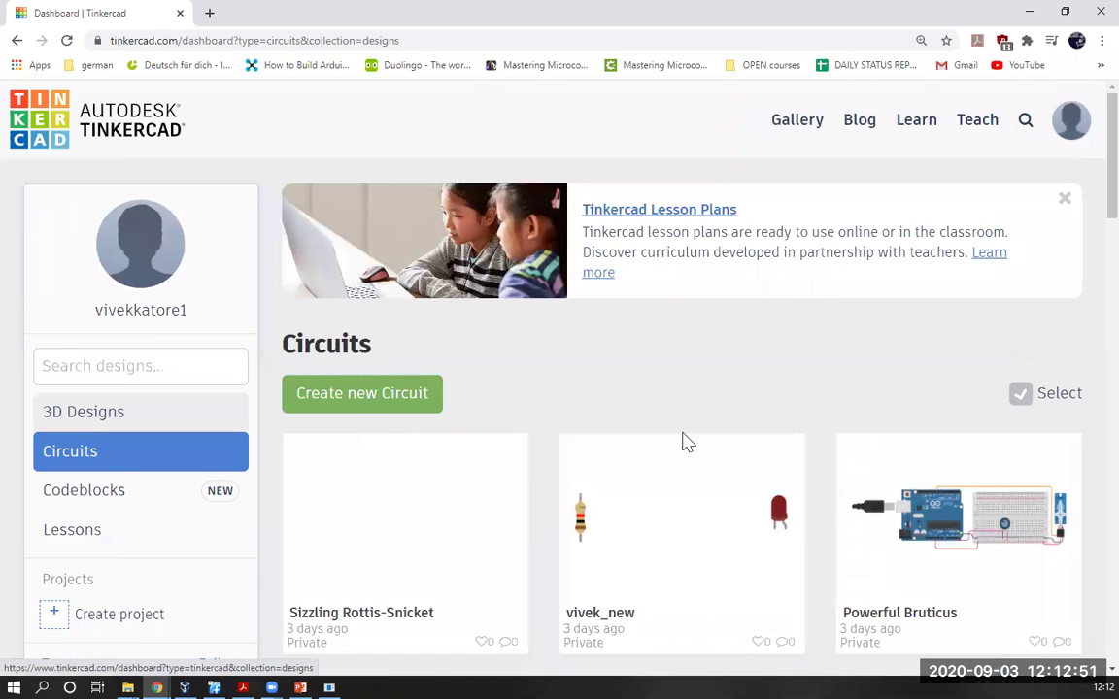
- Look through the saved circuit designs in the Circuits collection
{"action": "scroll", "coordinate": [632, 417], "scroll_direction": "down", "scroll_amount": 2}
{"action": "scroll", "coordinate": [612, 418], "scroll_direction": "down", "scroll_amount": 10}
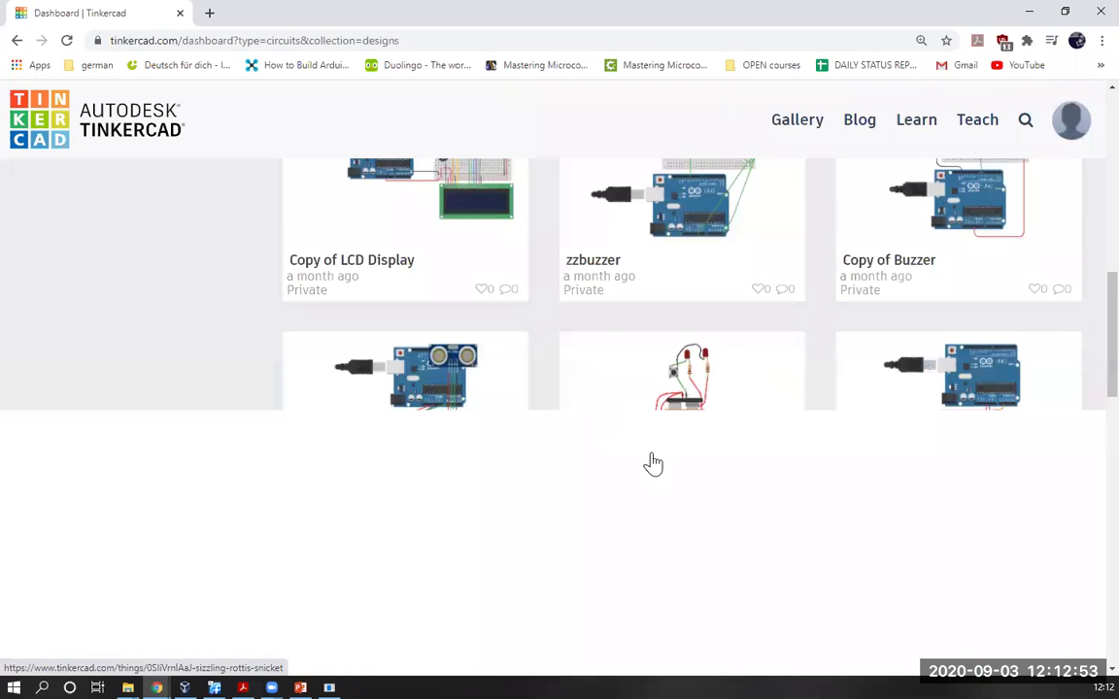
{"action": "scroll", "coordinate": [649, 466], "scroll_direction": "up", "scroll_amount": 6}
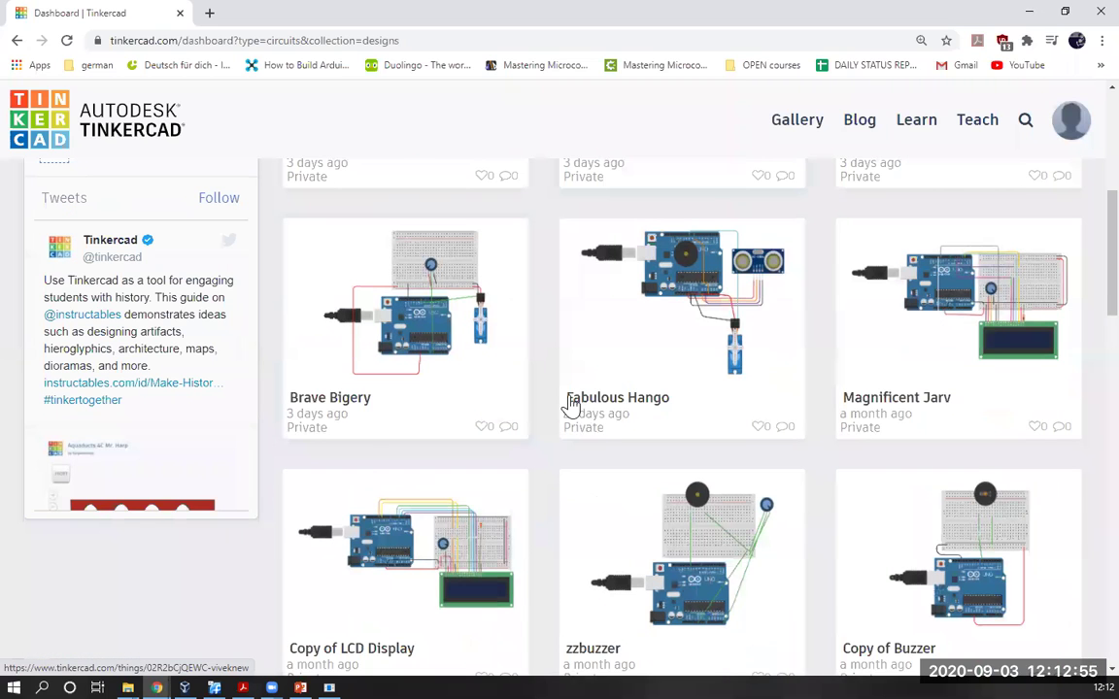
{"action": "scroll", "coordinate": [680, 408], "scroll_direction": "down", "scroll_amount": 6}
{"action": "scroll", "coordinate": [683, 409], "scroll_direction": "down", "scroll_amount": 5}
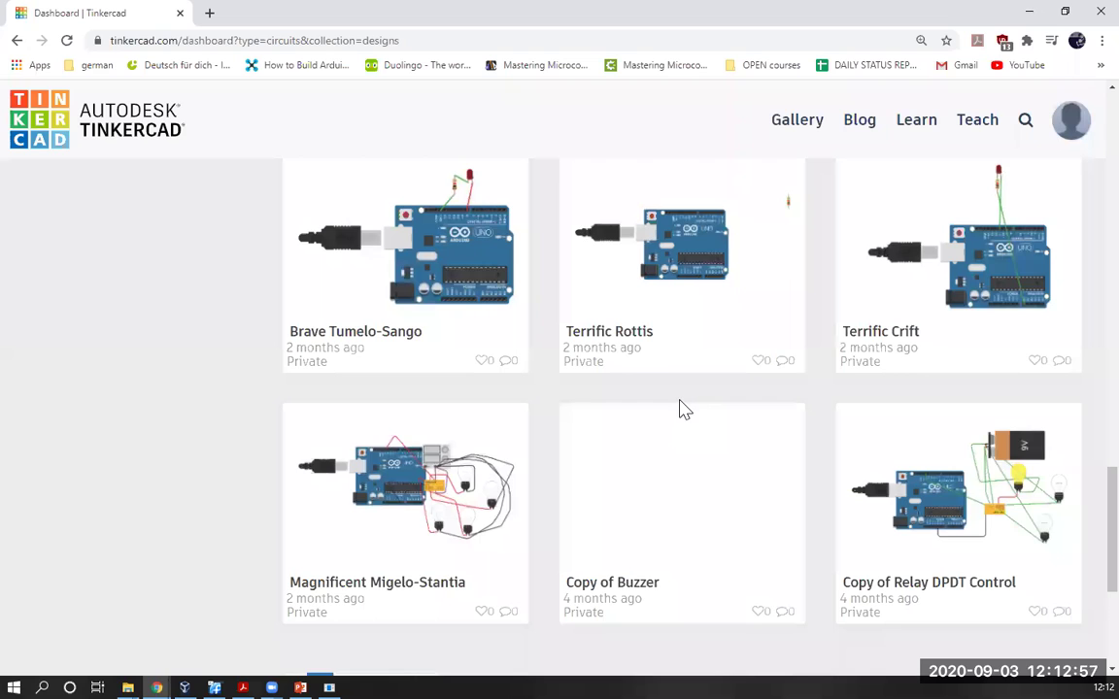
{"action": "scroll", "coordinate": [683, 409], "scroll_direction": "up", "scroll_amount": 2}
{"action": "scroll", "coordinate": [681, 411], "scroll_direction": "up", "scroll_amount": 8}
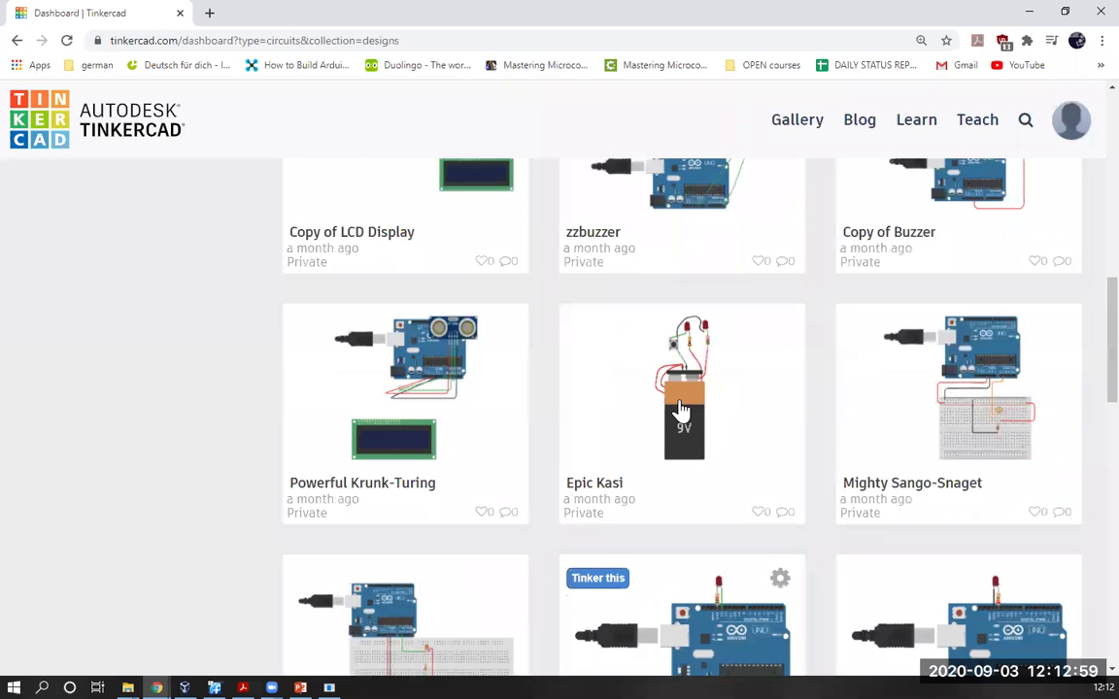
{"action": "scroll", "coordinate": [681, 409], "scroll_direction": "up", "scroll_amount": 3}
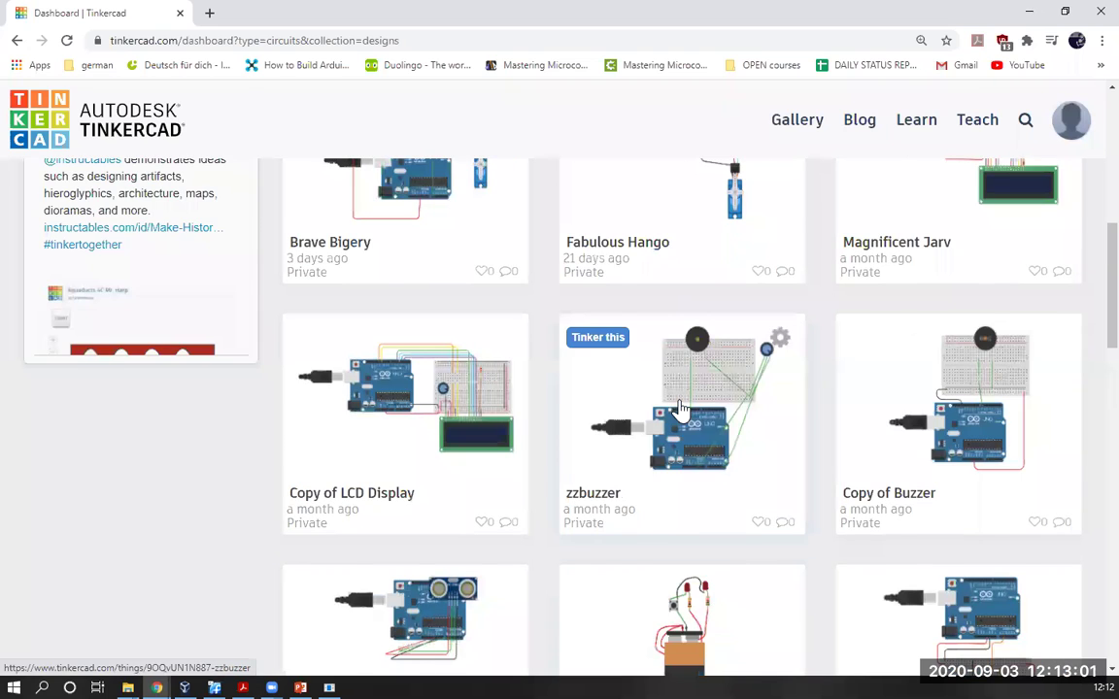
{"action": "scroll", "coordinate": [681, 409], "scroll_direction": "up", "scroll_amount": 2}
{"action": "scroll", "coordinate": [681, 409], "scroll_direction": "up", "scroll_amount": 1}
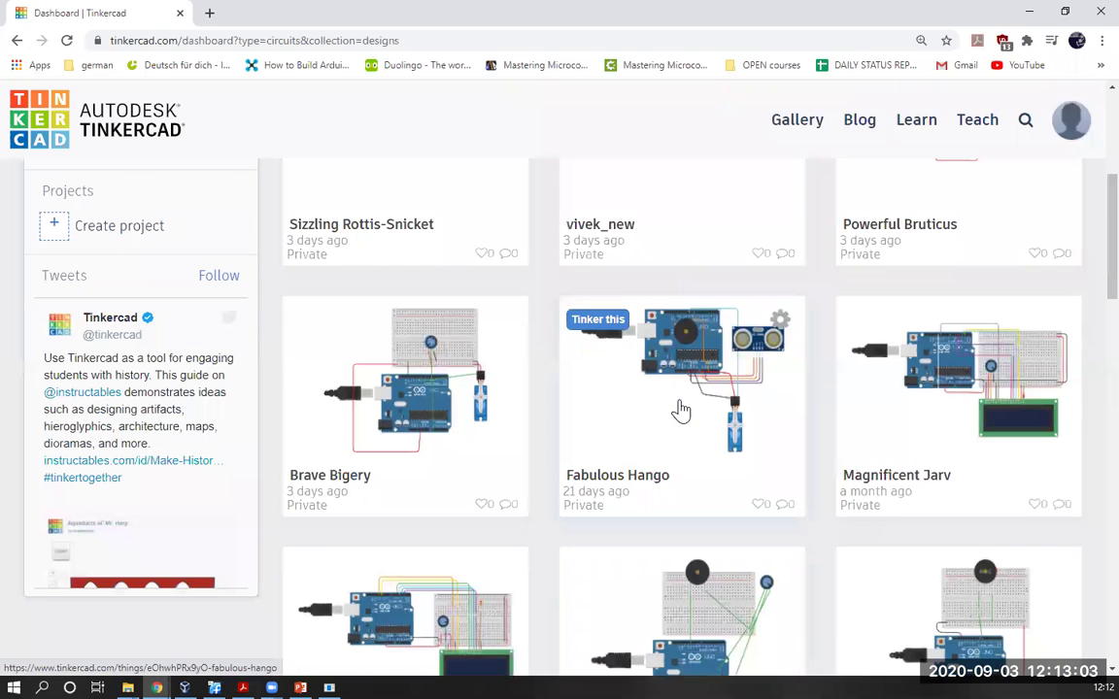
- Open the "Fabulous Hango" circuit in the circuit editor
{"action": "scroll", "coordinate": [682, 409], "scroll_direction": "up", "scroll_amount": 1}
{"action": "left_click", "coordinate": [693, 471]}
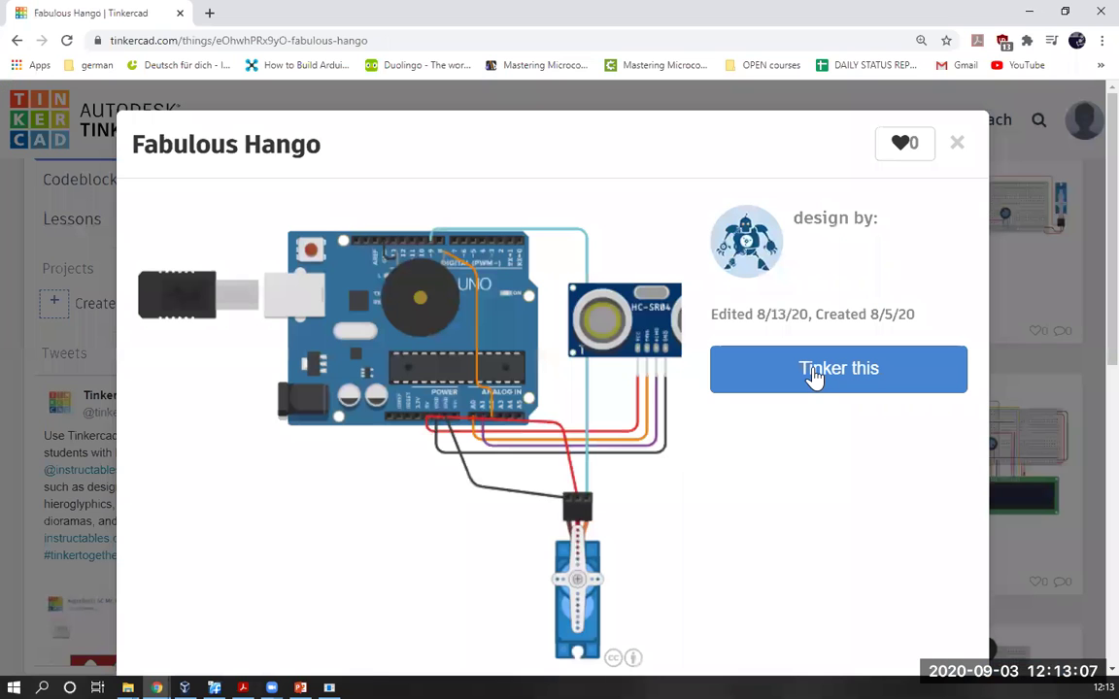
{"action": "left_click", "coordinate": [815, 377]}
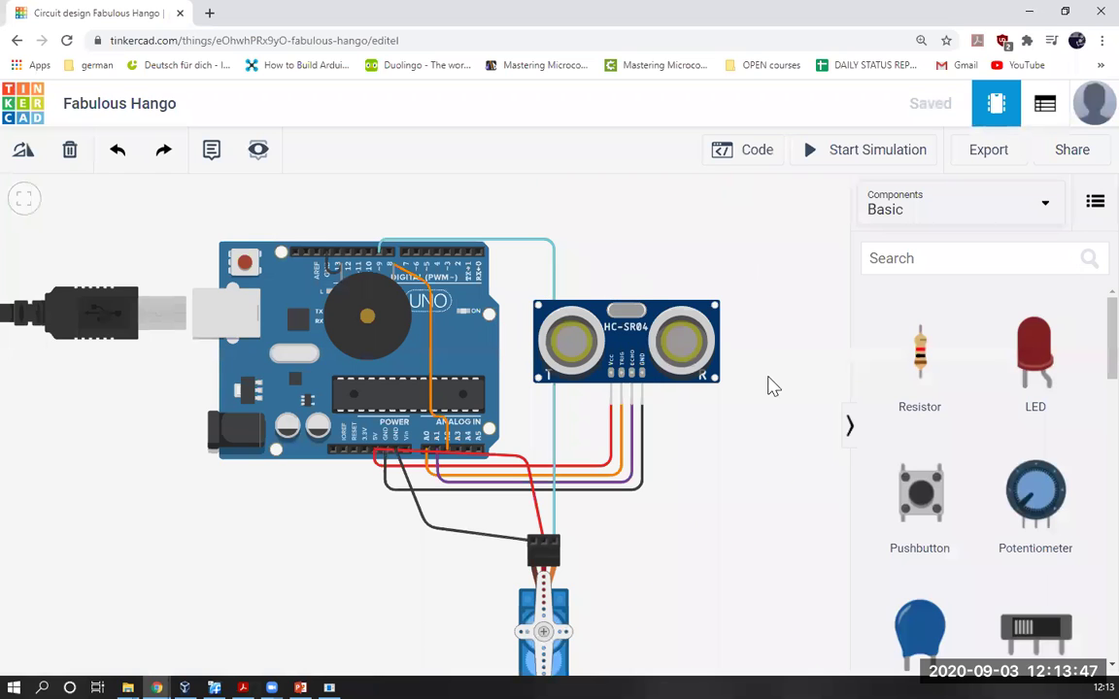
- Show the code of the Fabulous Hango circuit briefly and hide it again
{"action": "scroll", "coordinate": [560, 352], "scroll_direction": "down", "scroll_amount": 2}
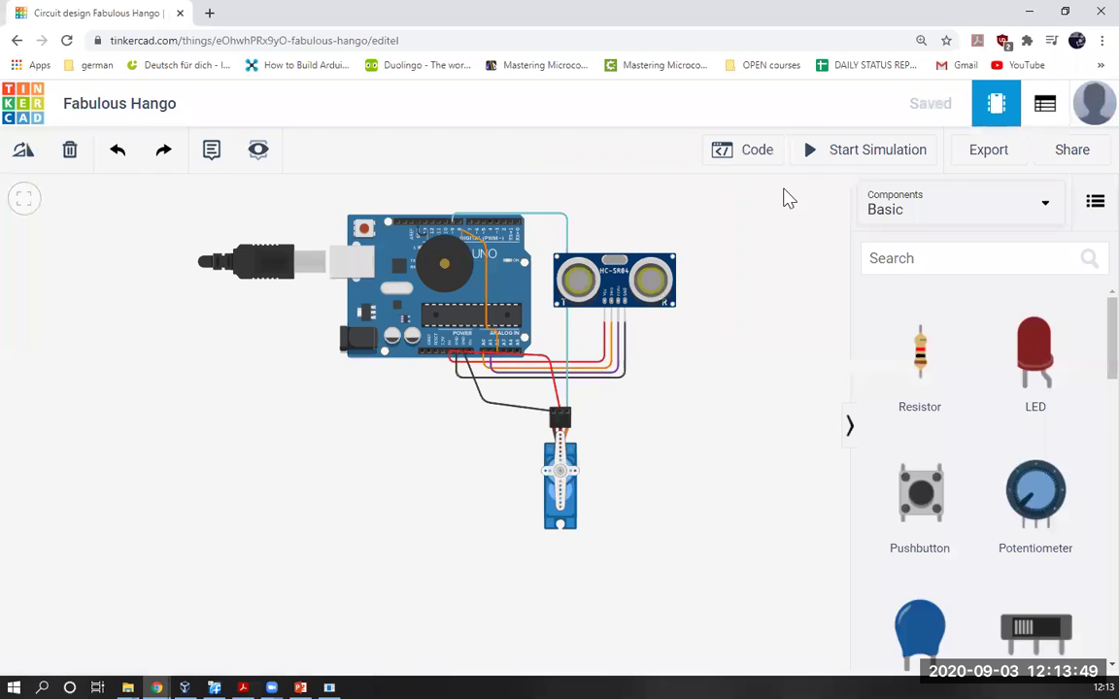
{"action": "scroll", "coordinate": [787, 194], "scroll_direction": "up", "scroll_amount": 1}
{"action": "left_click", "coordinate": [730, 152]}
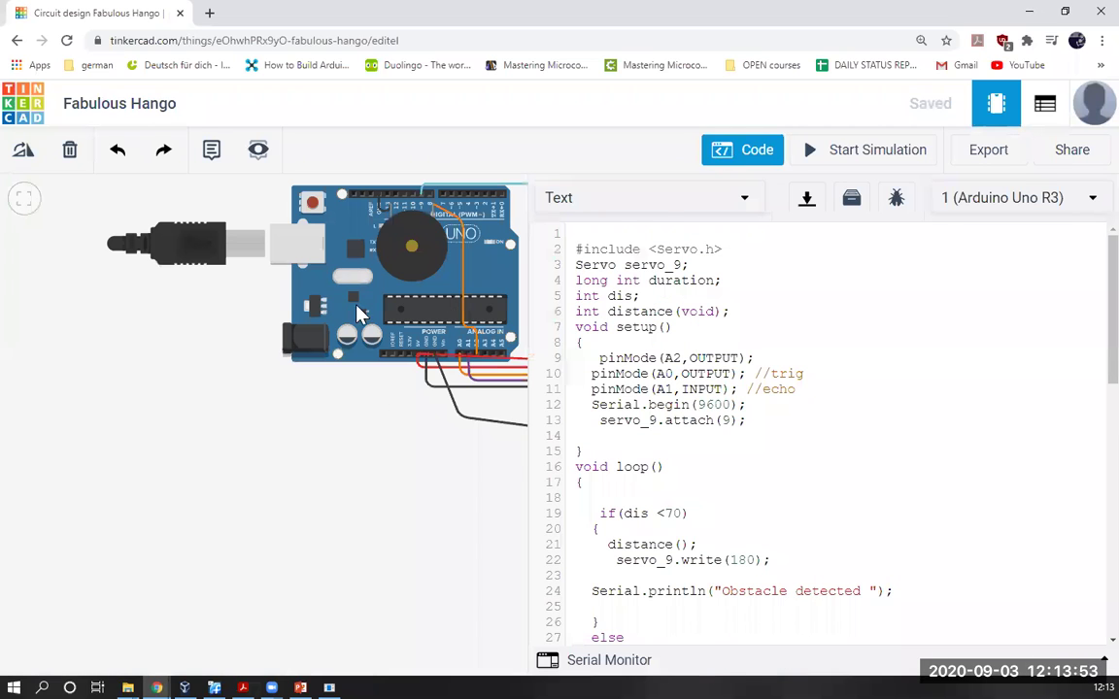
{"action": "left_click", "coordinate": [749, 152]}
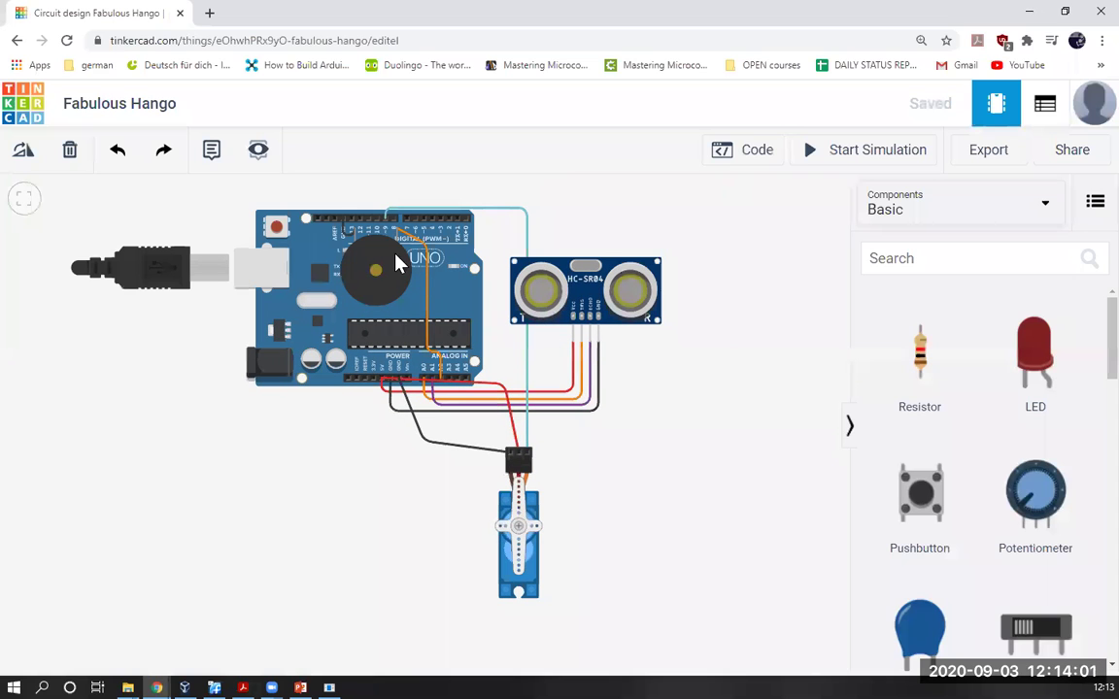
- Examine the wiring of the Arduino, ultrasonic sensor and servo, and read through the Arduino sketch before hiding the code
{"action": "scroll", "coordinate": [350, 272], "scroll_direction": "up", "scroll_amount": 1}
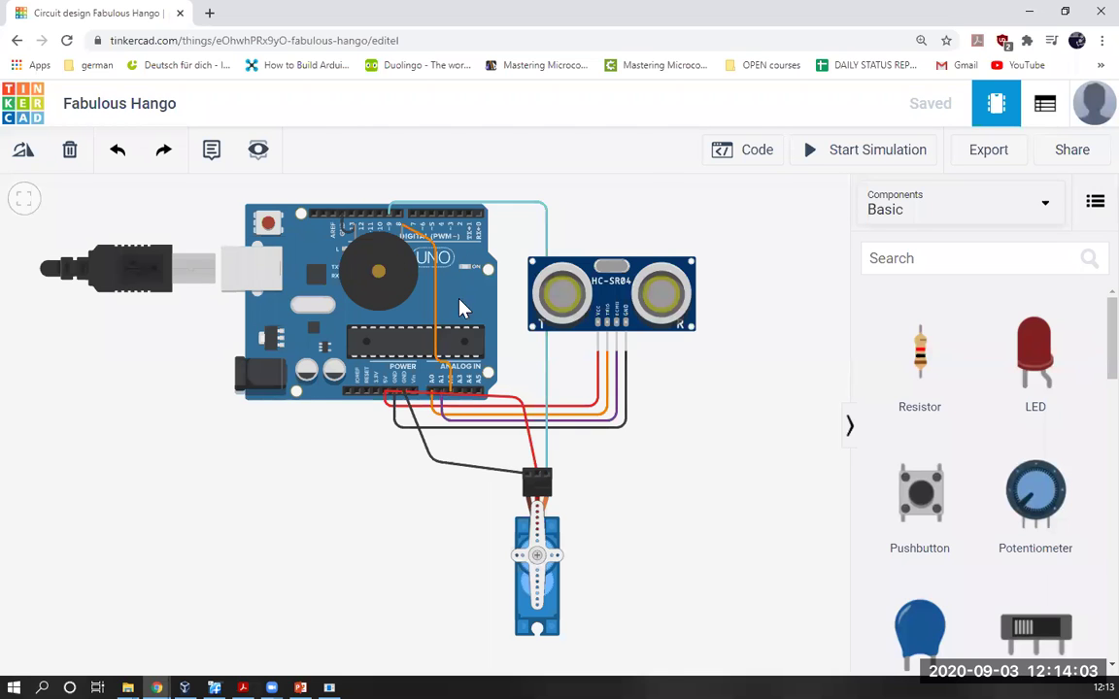
{"action": "scroll", "coordinate": [459, 307], "scroll_direction": "up", "scroll_amount": 2}
{"action": "scroll", "coordinate": [684, 358], "scroll_direction": "down", "scroll_amount": 2}
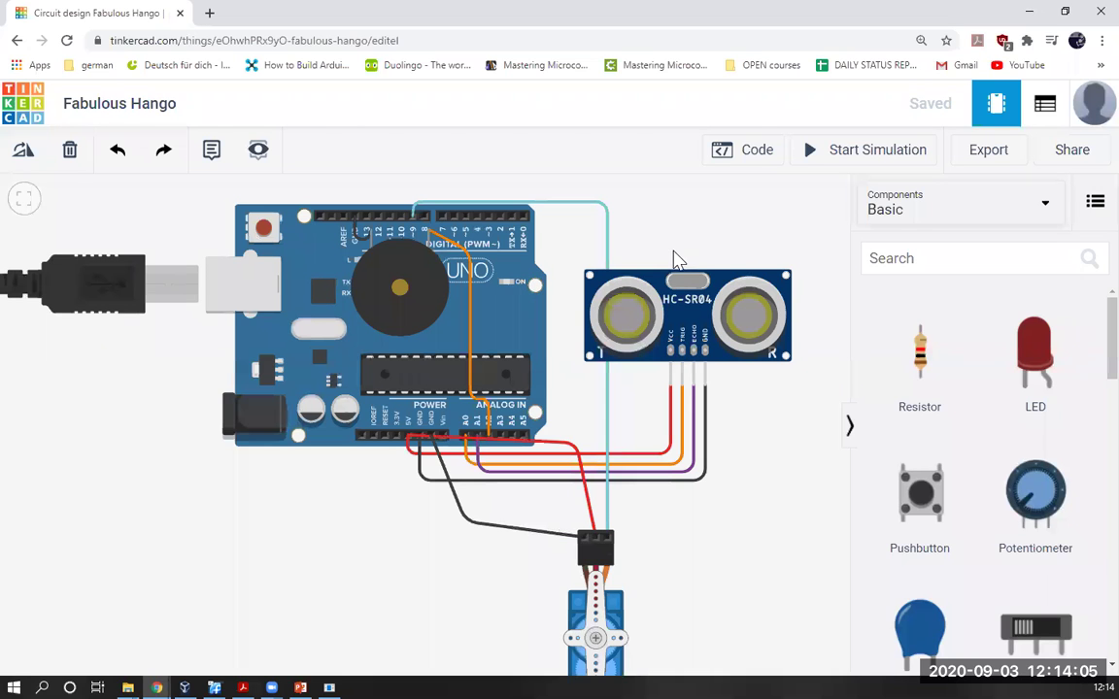
{"action": "scroll", "coordinate": [610, 233], "scroll_direction": "down", "scroll_amount": 1}
{"action": "left_click", "coordinate": [757, 155]}
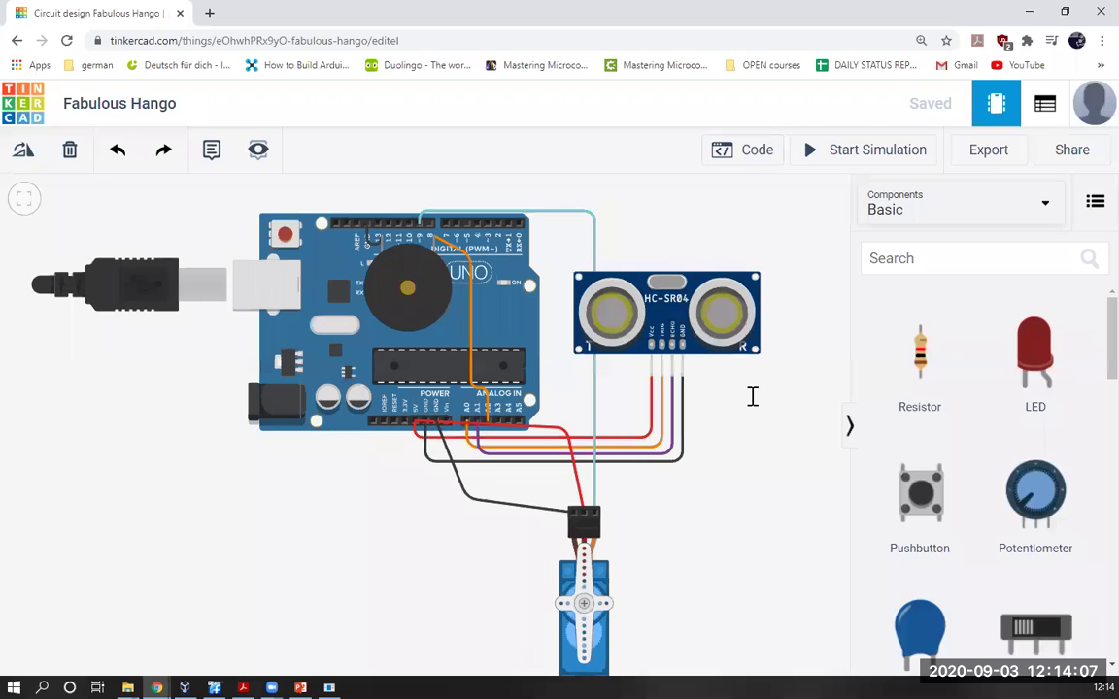
{"action": "scroll", "coordinate": [753, 397], "scroll_direction": "down", "scroll_amount": 7}
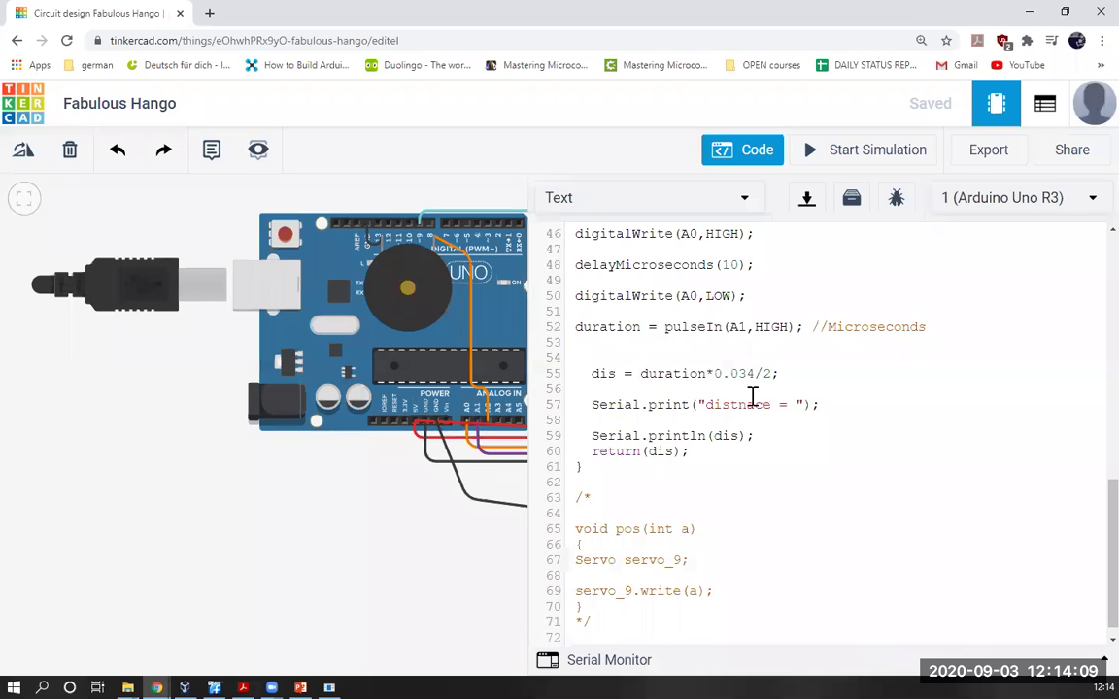
{"action": "scroll", "coordinate": [753, 398], "scroll_direction": "up", "scroll_amount": 3}
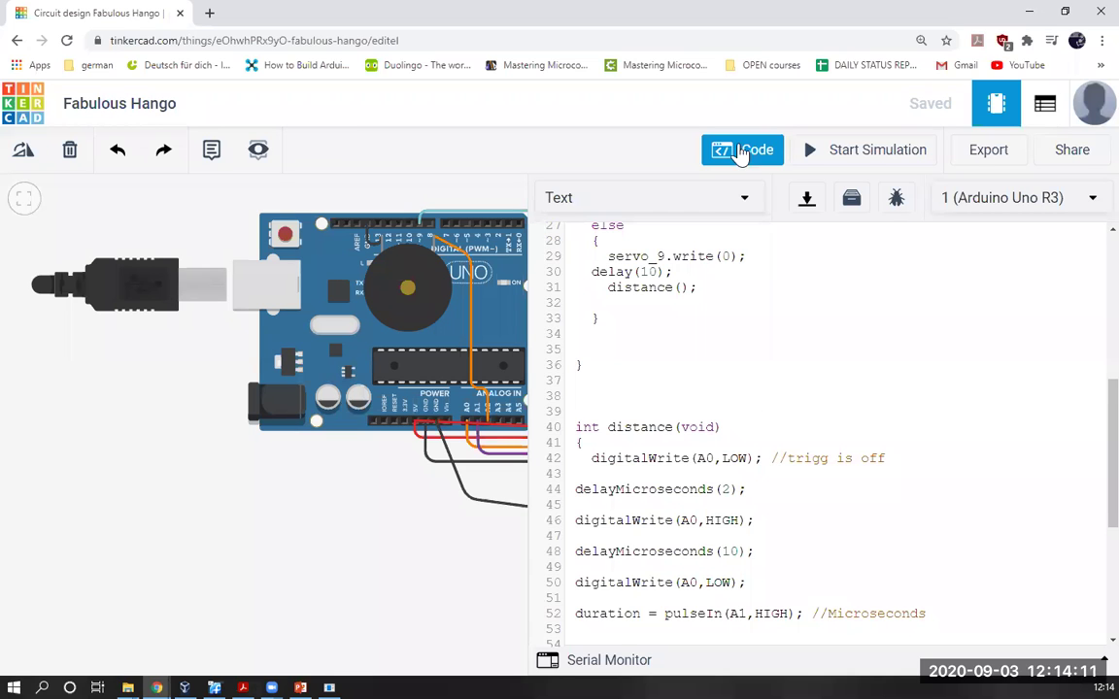
{"action": "left_click", "coordinate": [741, 150]}
- Start the simulation and select the ultrasonic distance sensor to show its detection range and target object
{"action": "left_click", "coordinate": [872, 154]}
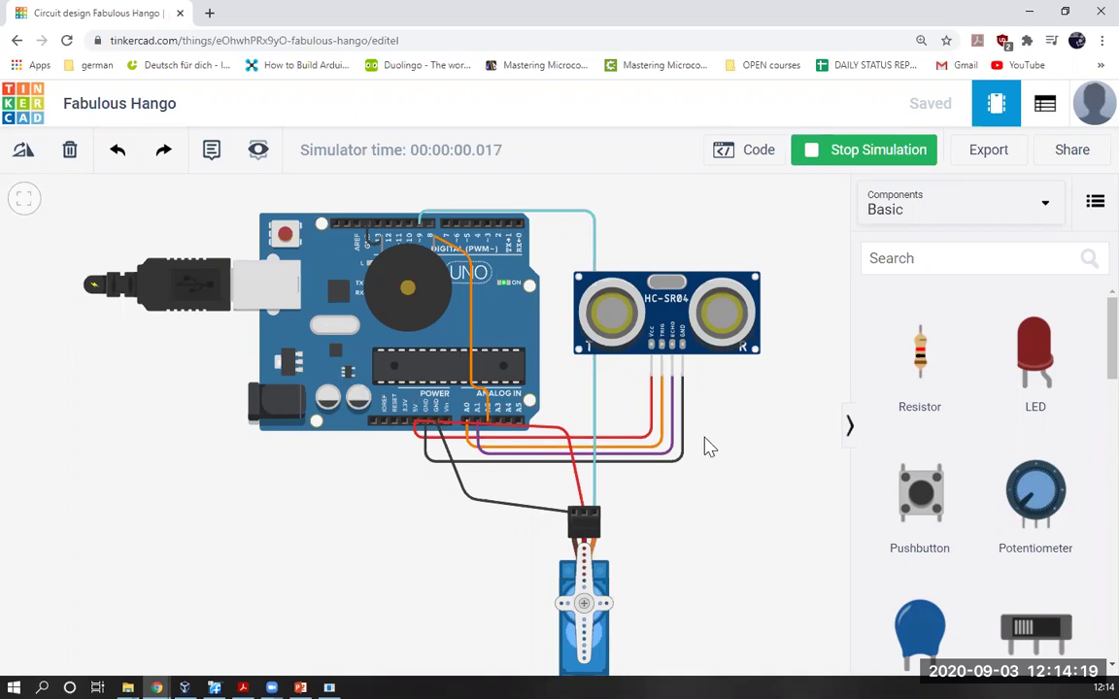
{"action": "scroll", "coordinate": [707, 447], "scroll_direction": "down", "scroll_amount": 1}
{"action": "scroll", "coordinate": [661, 463], "scroll_direction": "down", "scroll_amount": 1}
{"action": "left_click", "coordinate": [615, 370]}
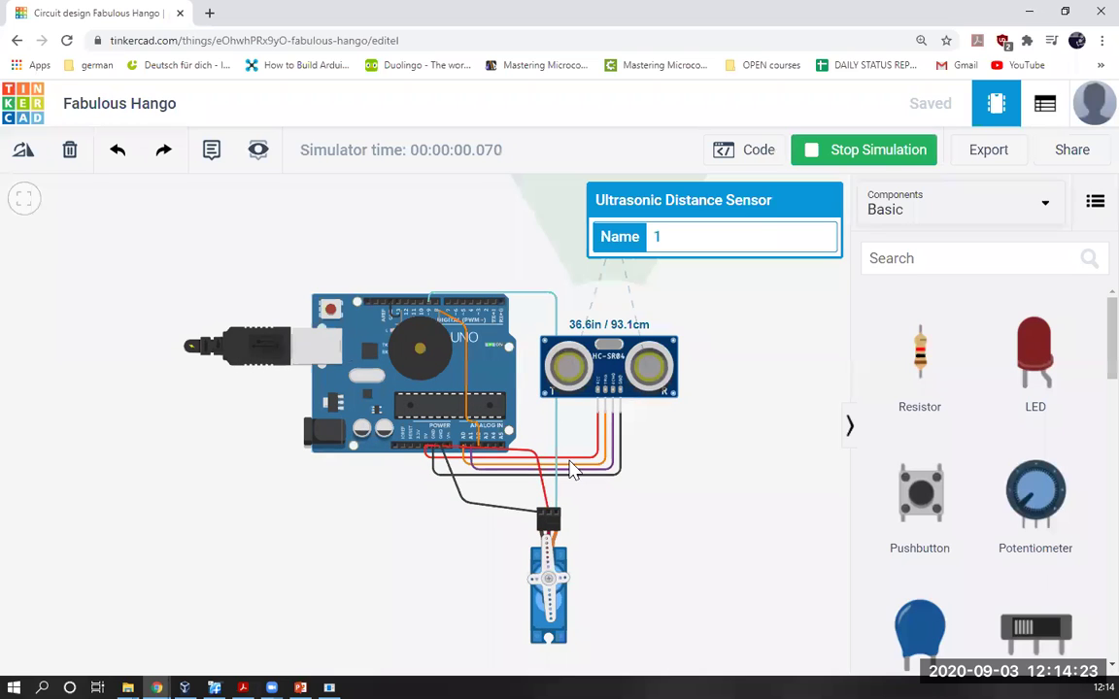
- Move the ultrasonic sensor's target object closer, to about 54.4 cm and from there to about 5.9 in away
{"action": "left_click", "coordinate": [573, 471]}
{"action": "left_click", "coordinate": [580, 265]}
{"action": "left_click_drag", "start_coordinate": [559, 208], "coordinate": [588, 340]}
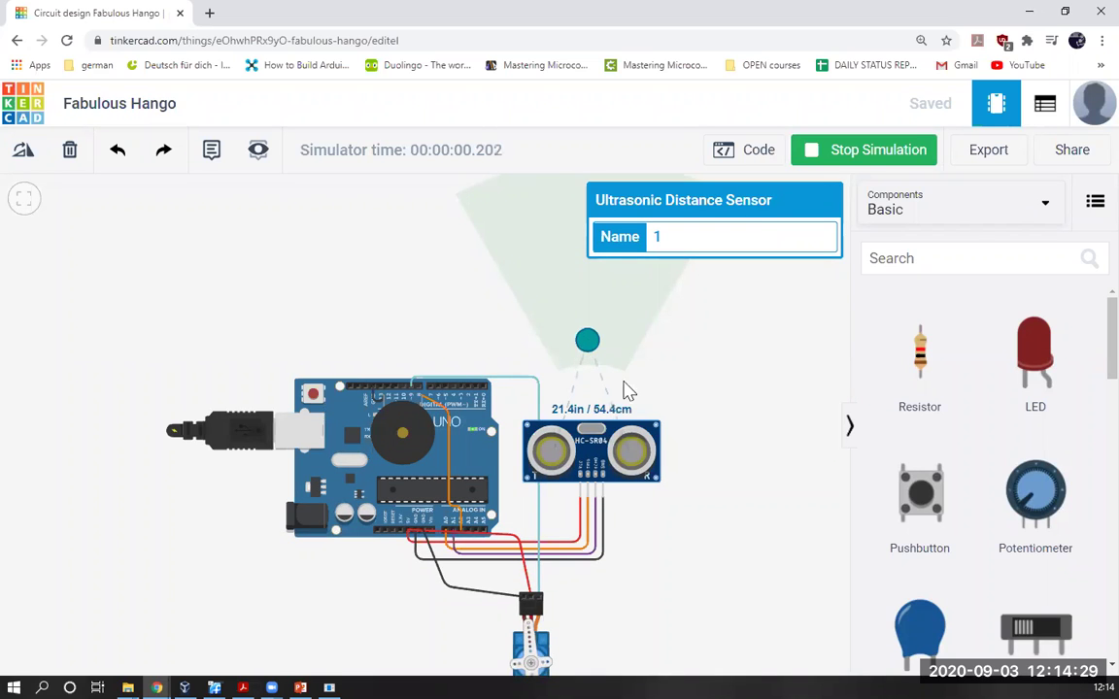
{"action": "scroll", "coordinate": [622, 381], "scroll_direction": "down", "scroll_amount": 2}
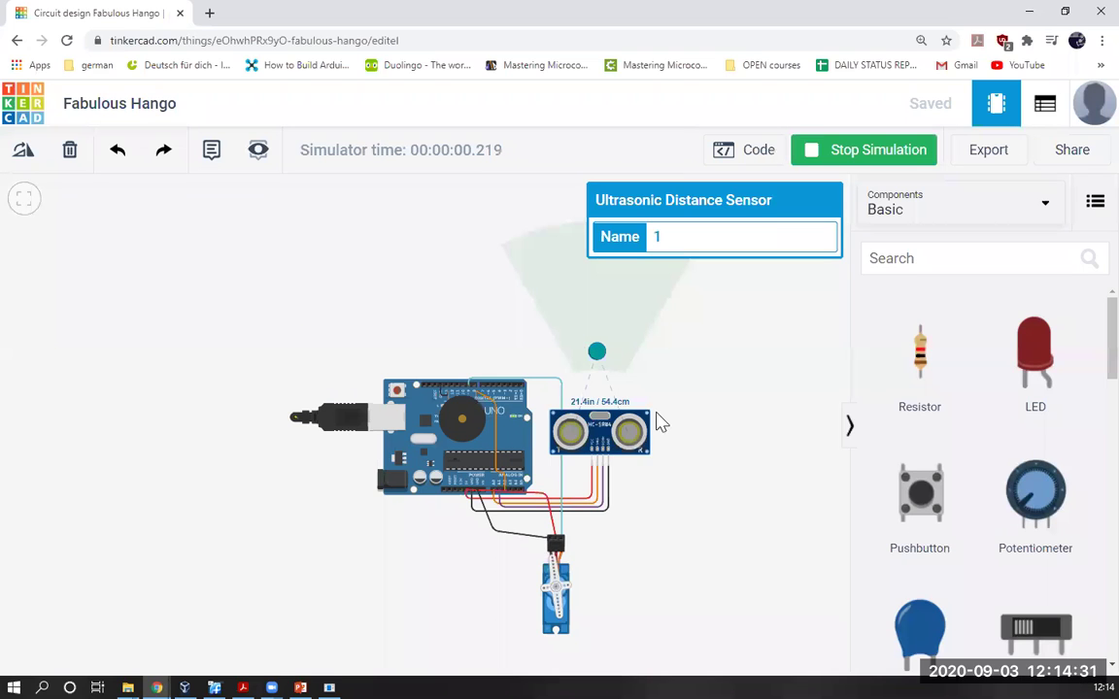
{"action": "scroll", "coordinate": [657, 422], "scroll_direction": "down", "scroll_amount": 2}
{"action": "left_click", "coordinate": [595, 357]}
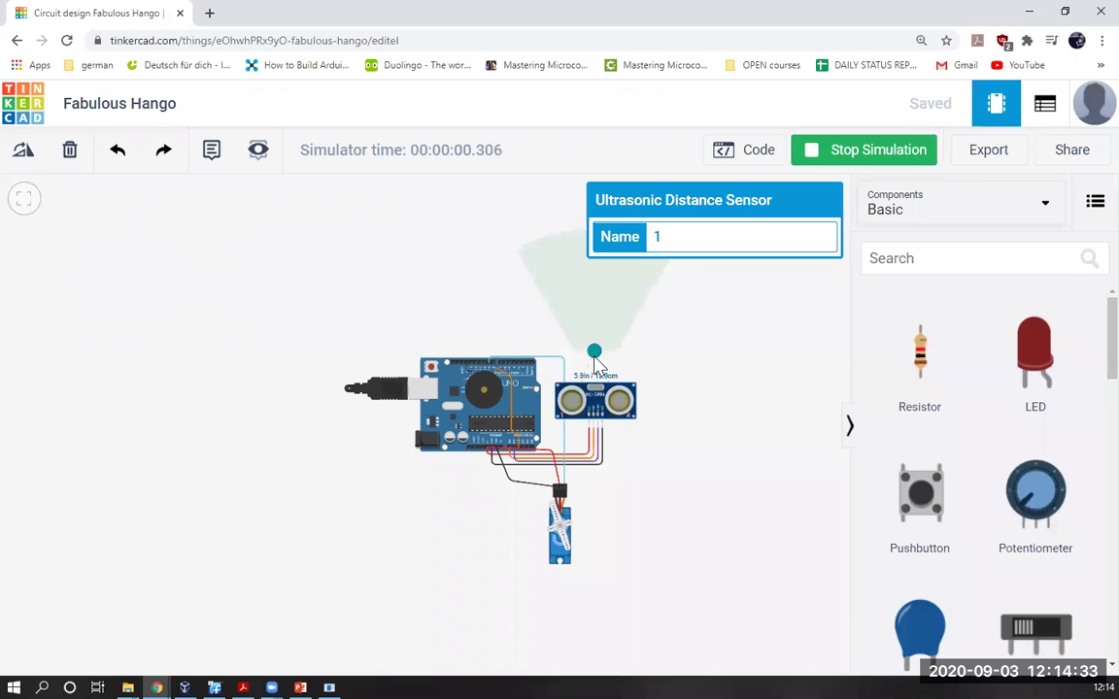
- Move the ultrasonic sensor's target object out to about 299 cm and show the code with the Serial Monitor beside the circuit
{"action": "left_click_drag", "start_coordinate": [594, 354], "coordinate": [550, 243]}
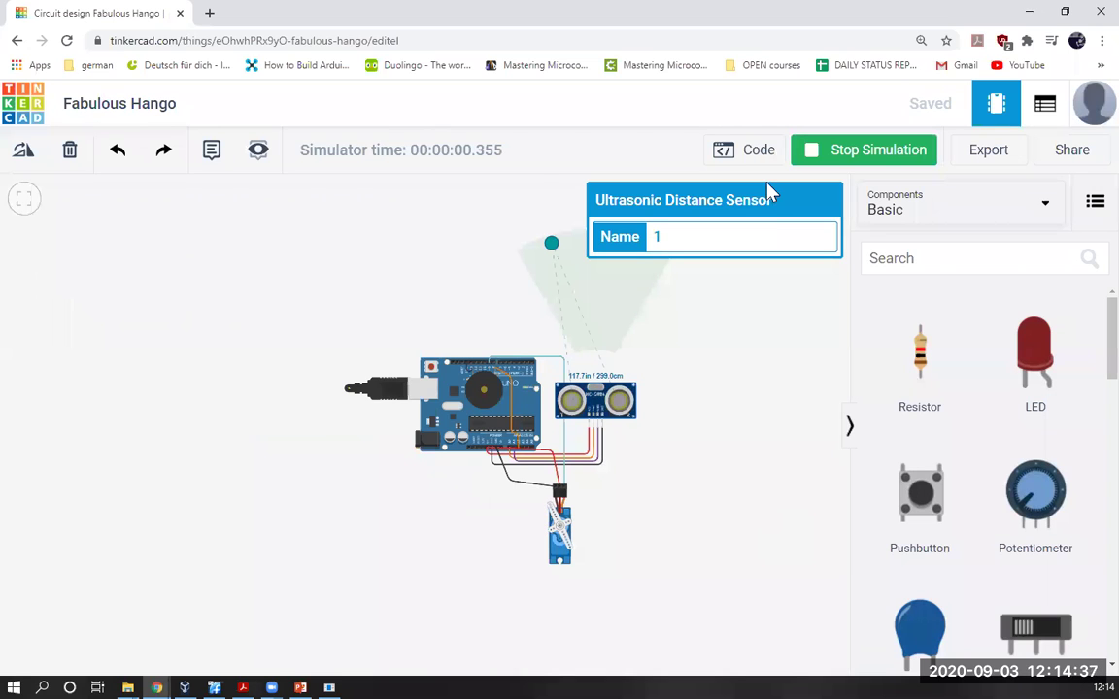
{"action": "left_click", "coordinate": [748, 150]}
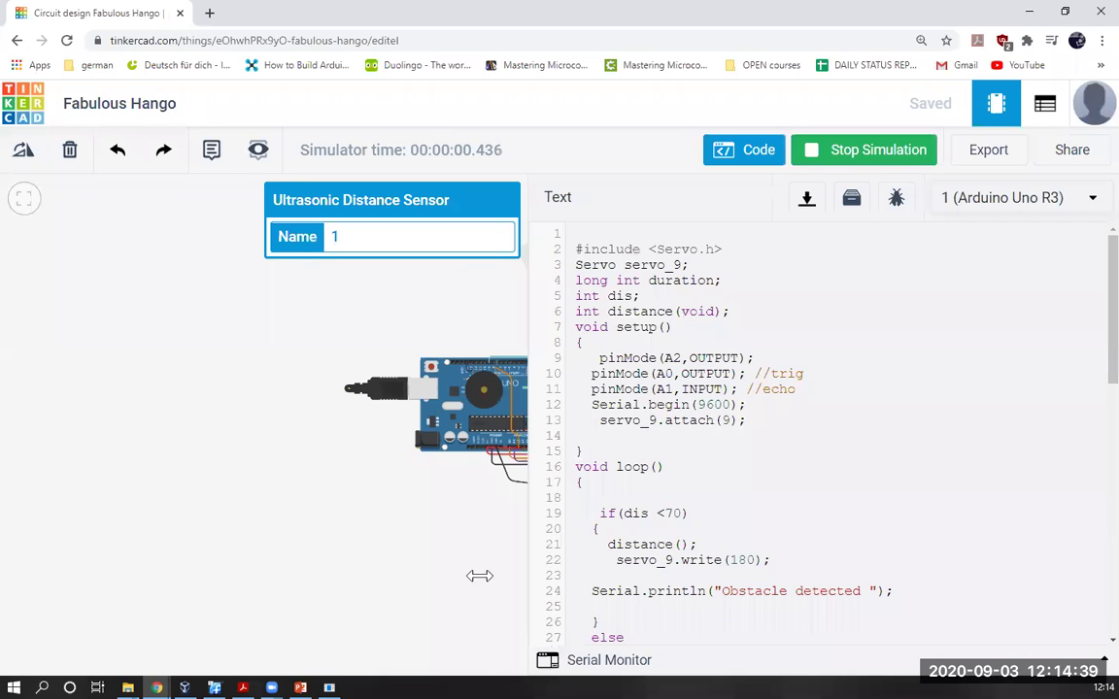
{"action": "left_click", "coordinate": [328, 560]}
{"action": "scroll", "coordinate": [328, 560], "scroll_direction": "down", "scroll_amount": 1}
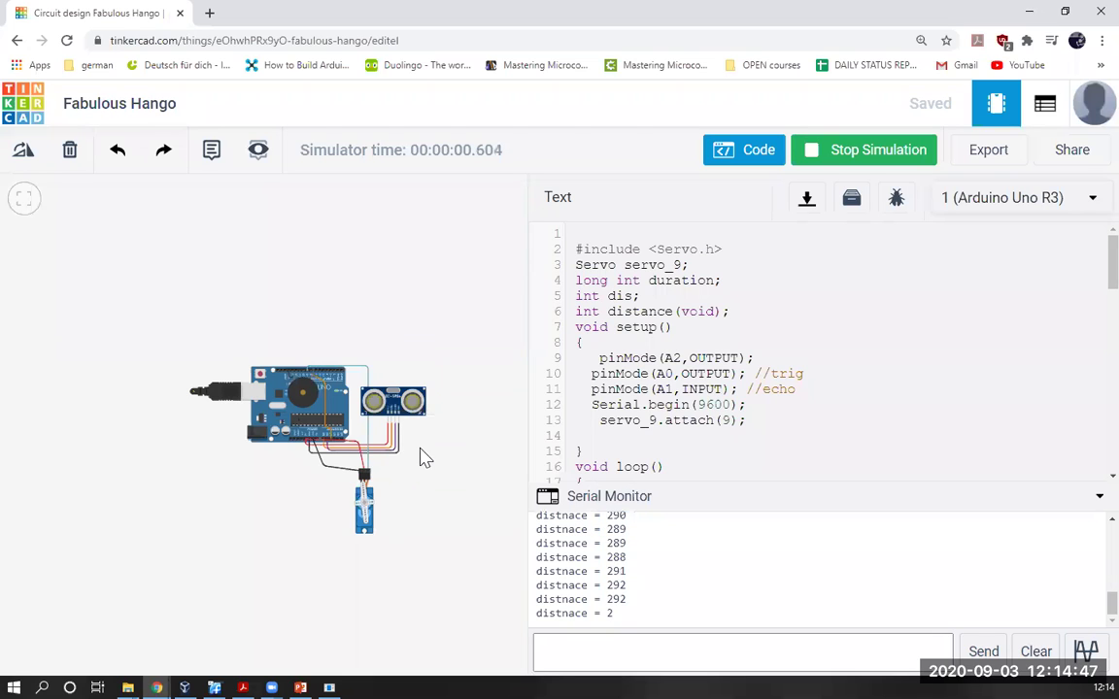
- Select the ultrasonic sensor and move its target object closer, to about 275 cm, about 57 cm and finally about 51.6 cm away
{"action": "scroll", "coordinate": [424, 456], "scroll_direction": "up", "scroll_amount": 2}
{"action": "scroll", "coordinate": [424, 457], "scroll_direction": "up", "scroll_amount": 2}
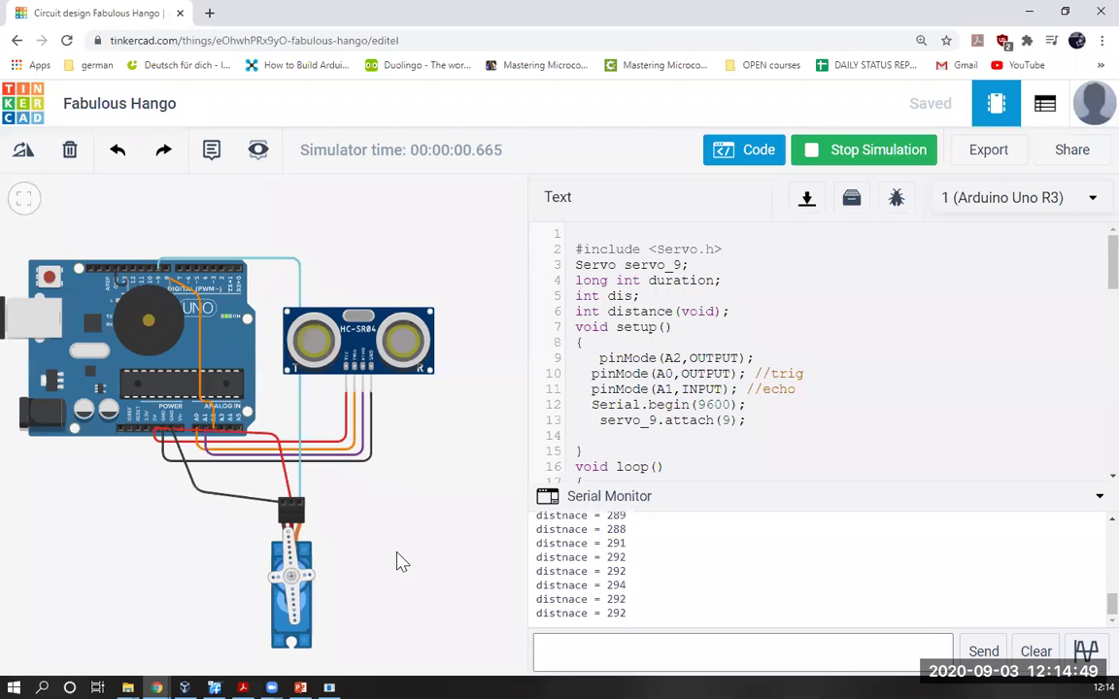
{"action": "scroll", "coordinate": [285, 401], "scroll_direction": "up", "scroll_amount": 2}
{"action": "left_click", "coordinate": [334, 490]}
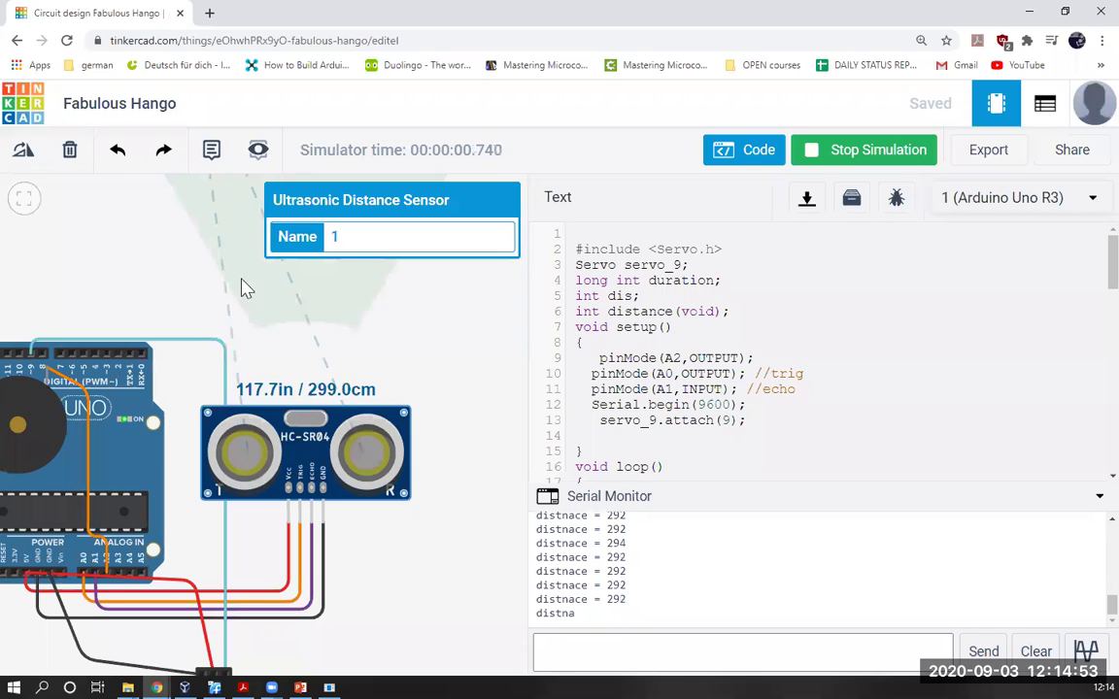
{"action": "left_click_drag", "start_coordinate": [241, 280], "coordinate": [235, 381]}
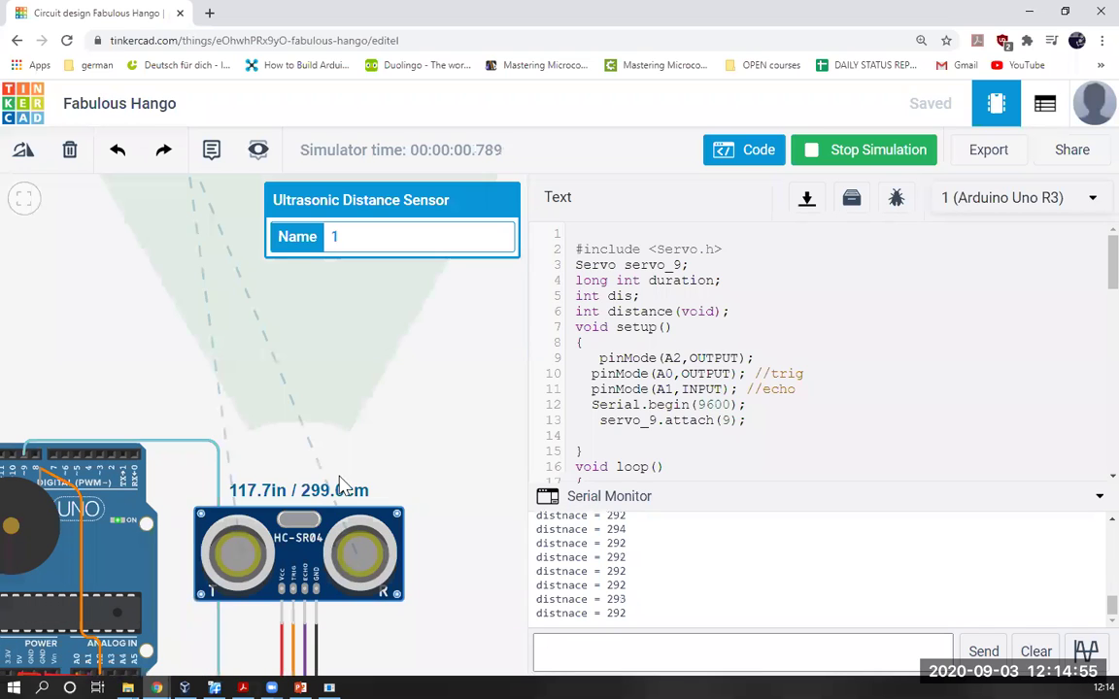
{"action": "scroll", "coordinate": [339, 478], "scroll_direction": "down", "scroll_amount": 2}
{"action": "left_click_drag", "start_coordinate": [339, 478], "coordinate": [317, 621]}
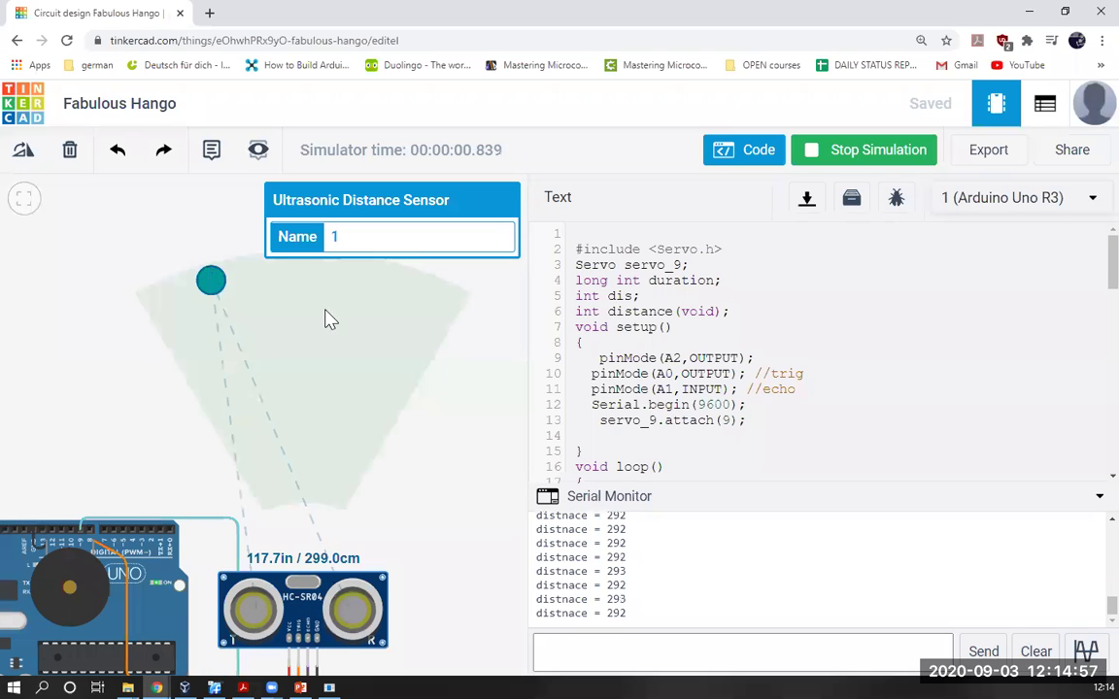
{"action": "left_click_drag", "start_coordinate": [328, 319], "coordinate": [369, 332]}
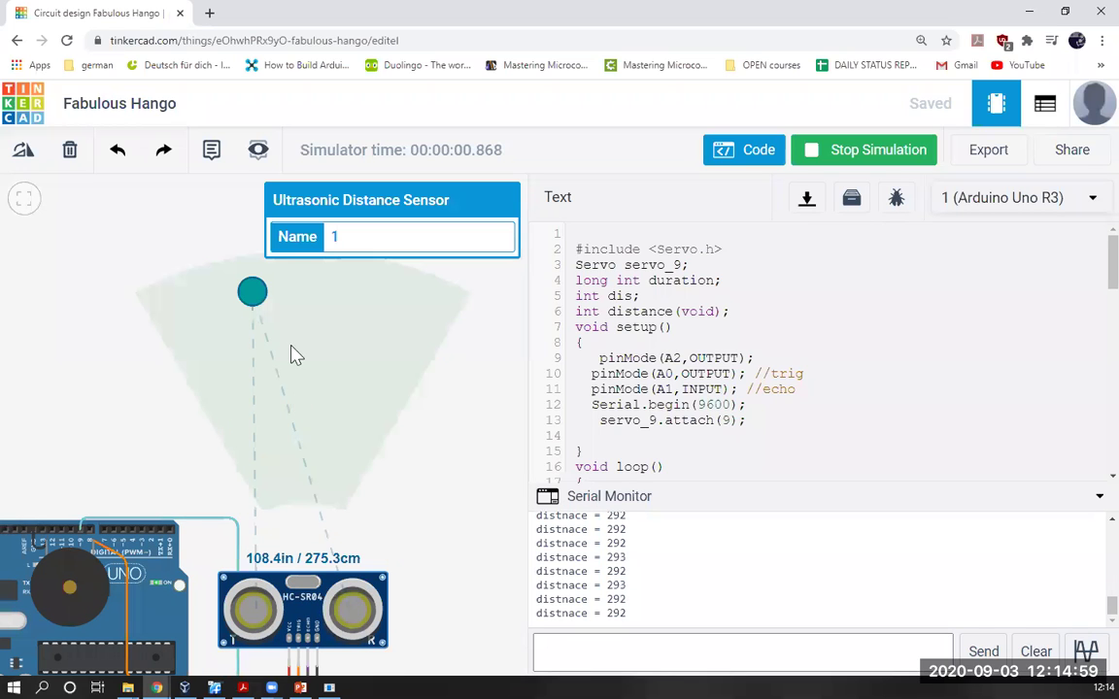
{"action": "left_click_drag", "start_coordinate": [253, 292], "coordinate": [294, 375]}
{"action": "left_click_drag", "start_coordinate": [304, 449], "coordinate": [309, 481]}
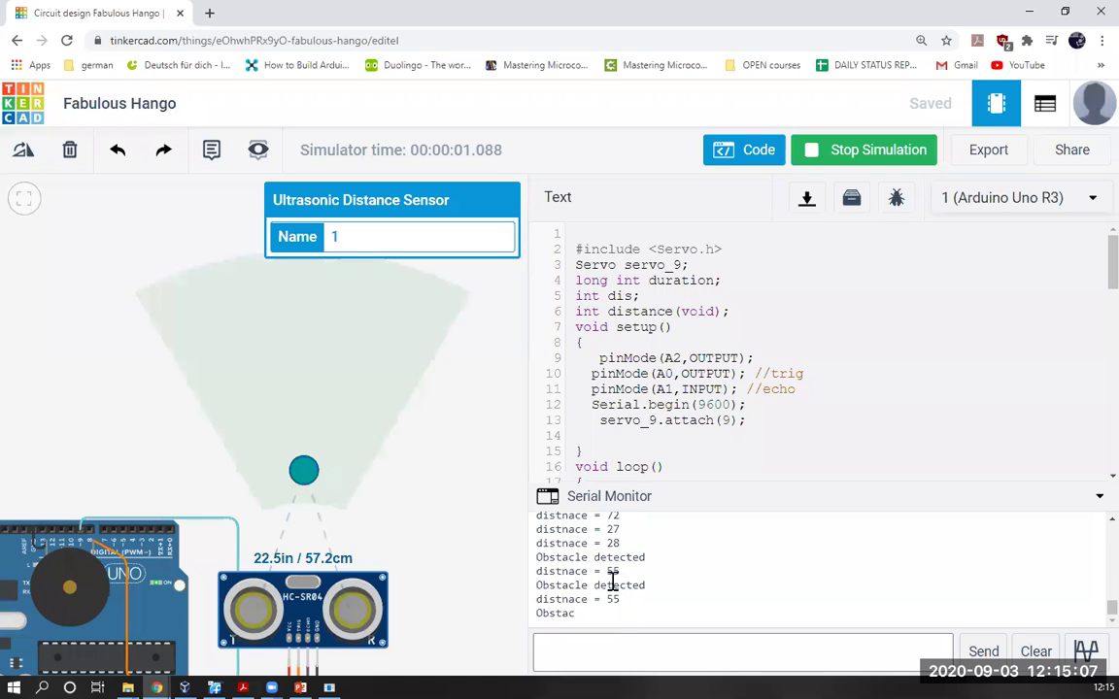
{"action": "left_click_drag", "start_coordinate": [294, 448], "coordinate": [296, 475]}
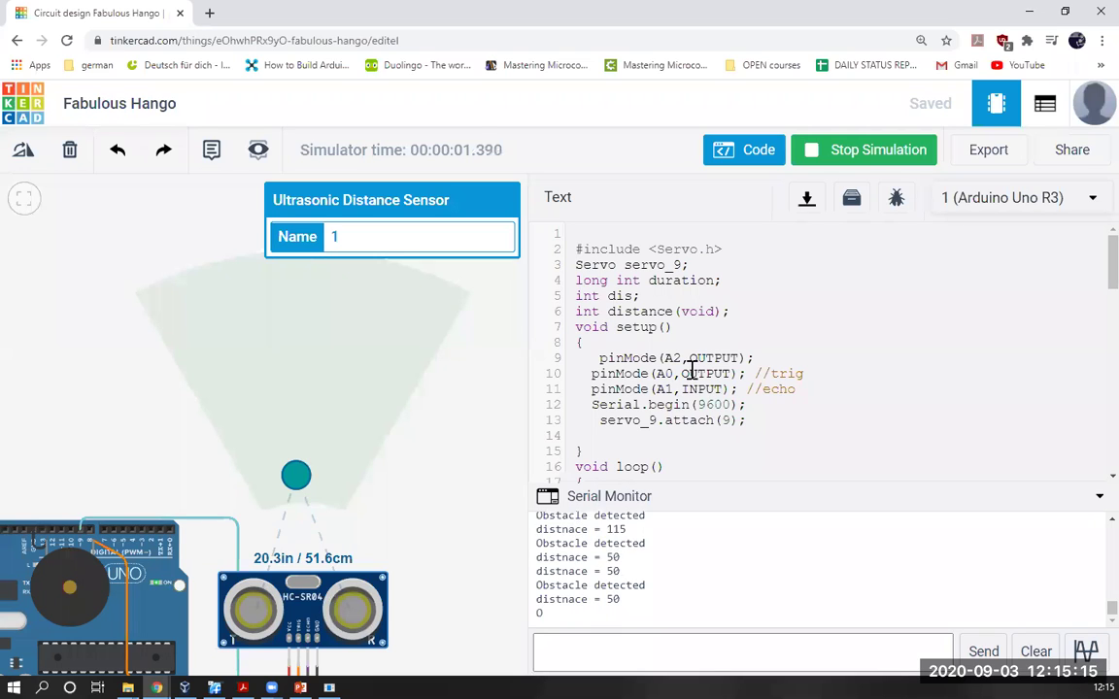
- Check the distance condition in the sketch's loop and move the sensor's target object out to about 178 cm
{"action": "scroll", "coordinate": [738, 321], "scroll_direction": "down", "scroll_amount": 3}
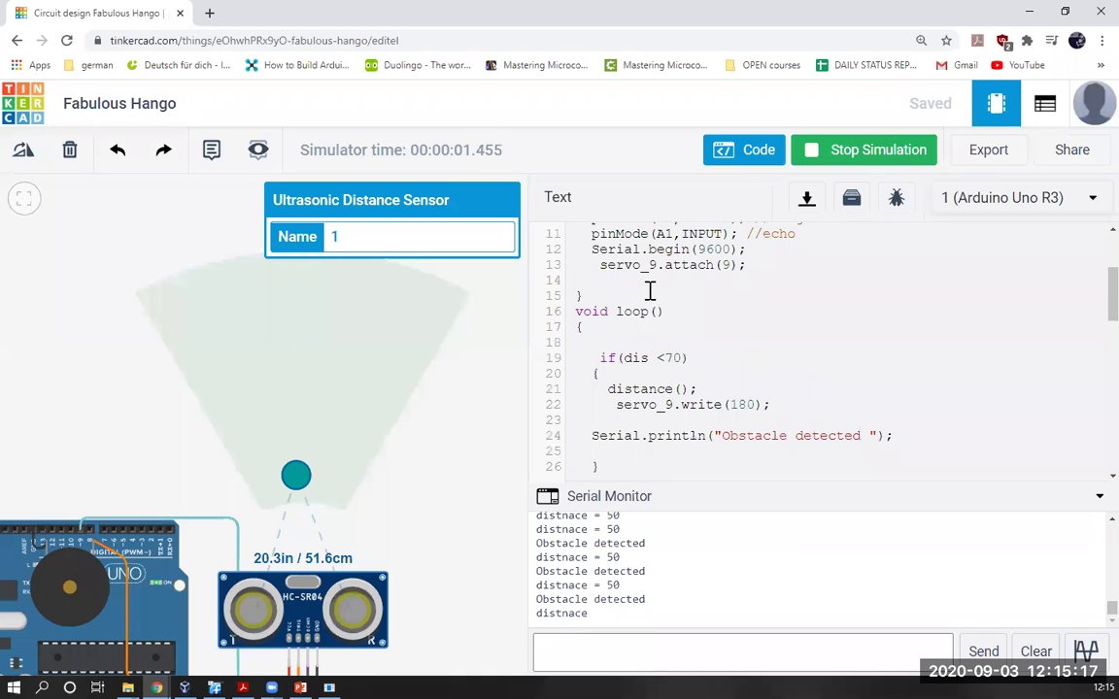
{"action": "scroll", "coordinate": [694, 391], "scroll_direction": "down", "scroll_amount": 2}
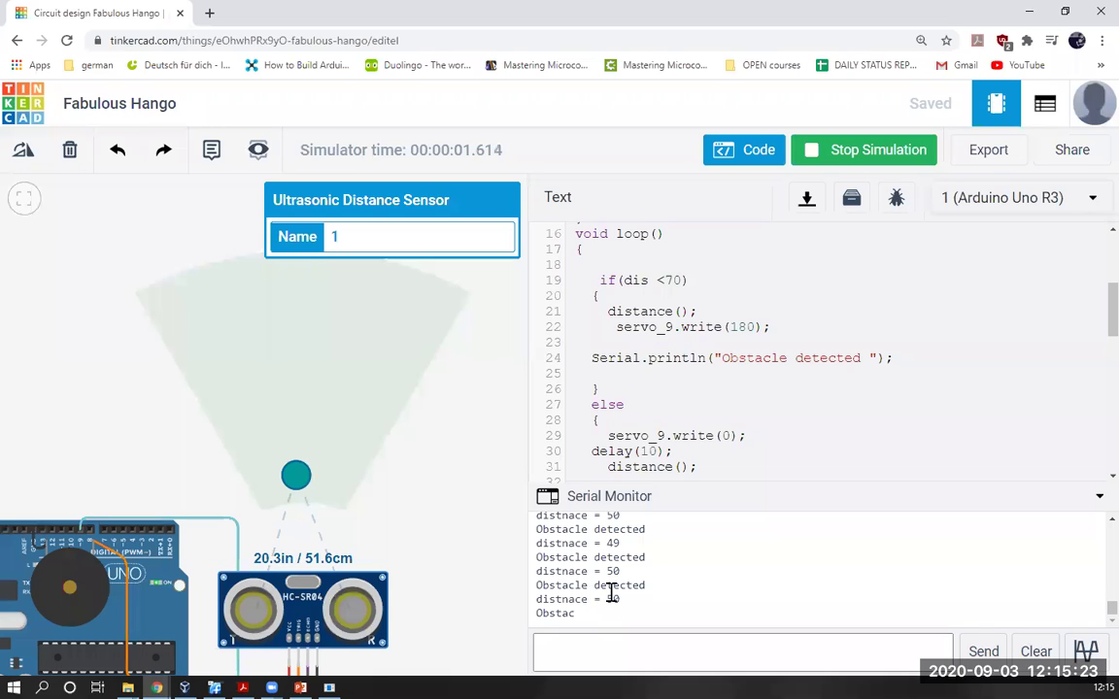
{"action": "left_click_drag", "start_coordinate": [297, 476], "coordinate": [280, 370]}
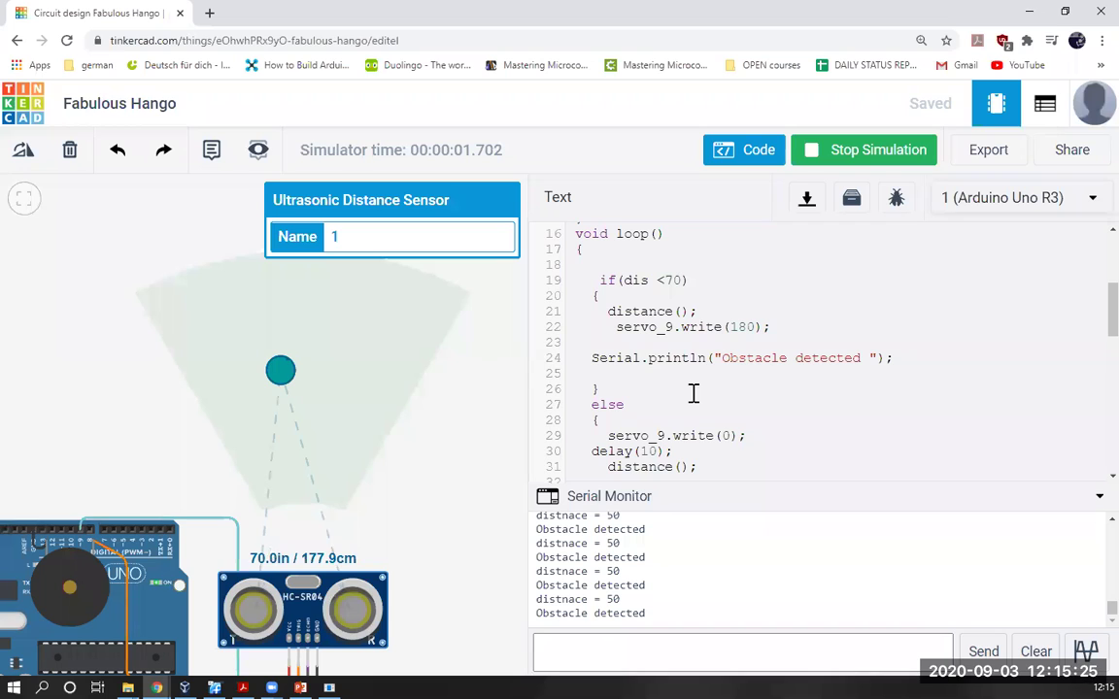
- Read the distance calculation and the commented-out pos function at the end of the sketch
{"action": "scroll", "coordinate": [694, 392], "scroll_direction": "down", "scroll_amount": 7}
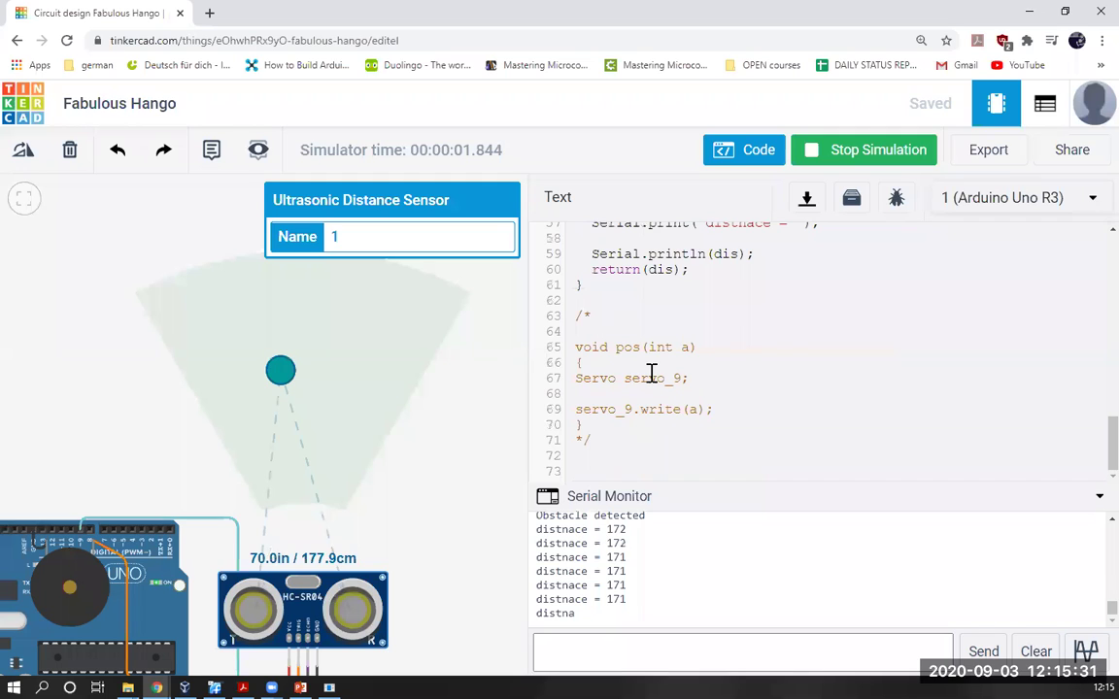
{"action": "scroll", "coordinate": [592, 393], "scroll_direction": "up", "scroll_amount": 2}
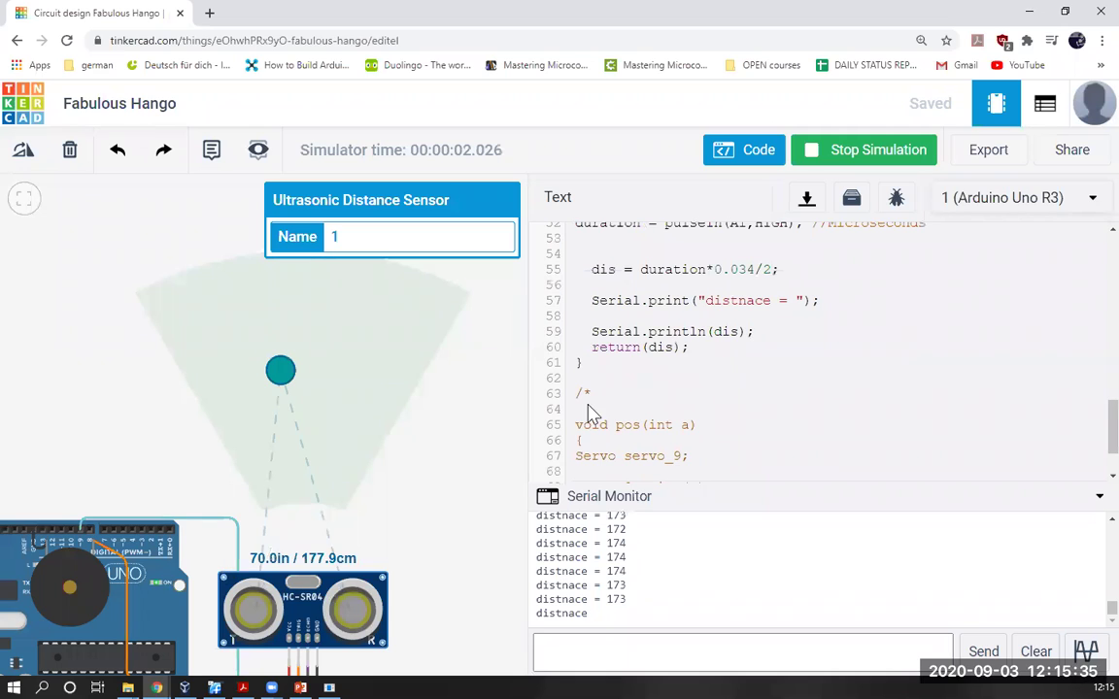
{"action": "scroll", "coordinate": [590, 399], "scroll_direction": "down", "scroll_amount": 2}
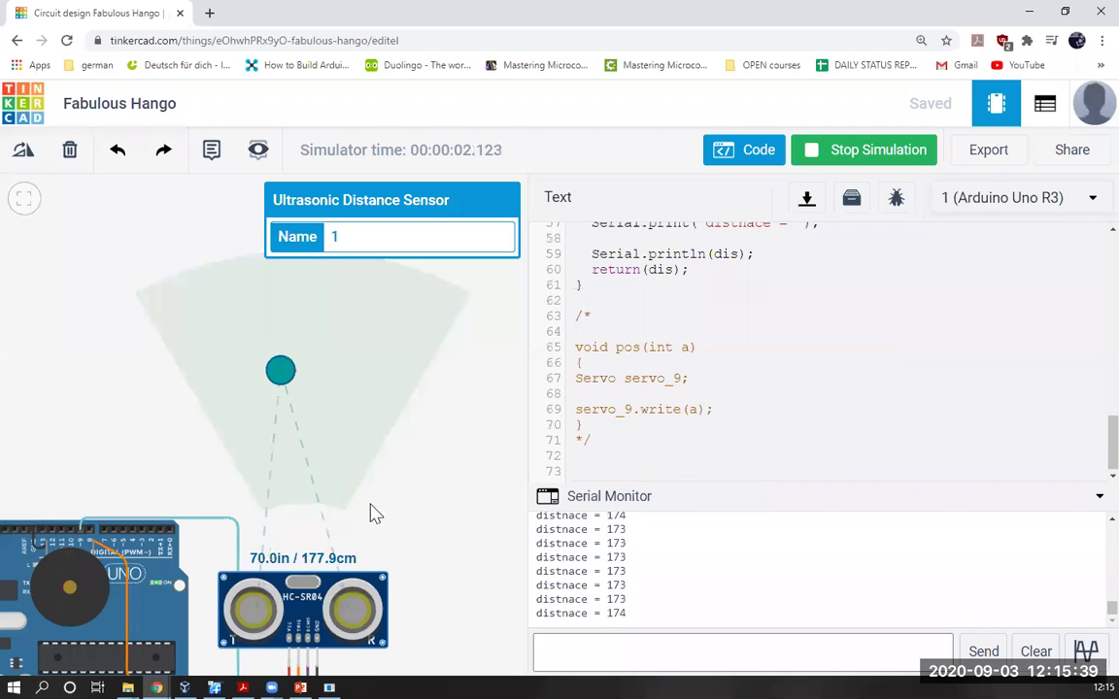
- Examine the servo horn's position and the ultrasonic sensor in the running circuit, and deselect the sensor
{"action": "left_click", "coordinate": [374, 509]}
{"action": "scroll", "coordinate": [374, 508], "scroll_direction": "down", "scroll_amount": 4}
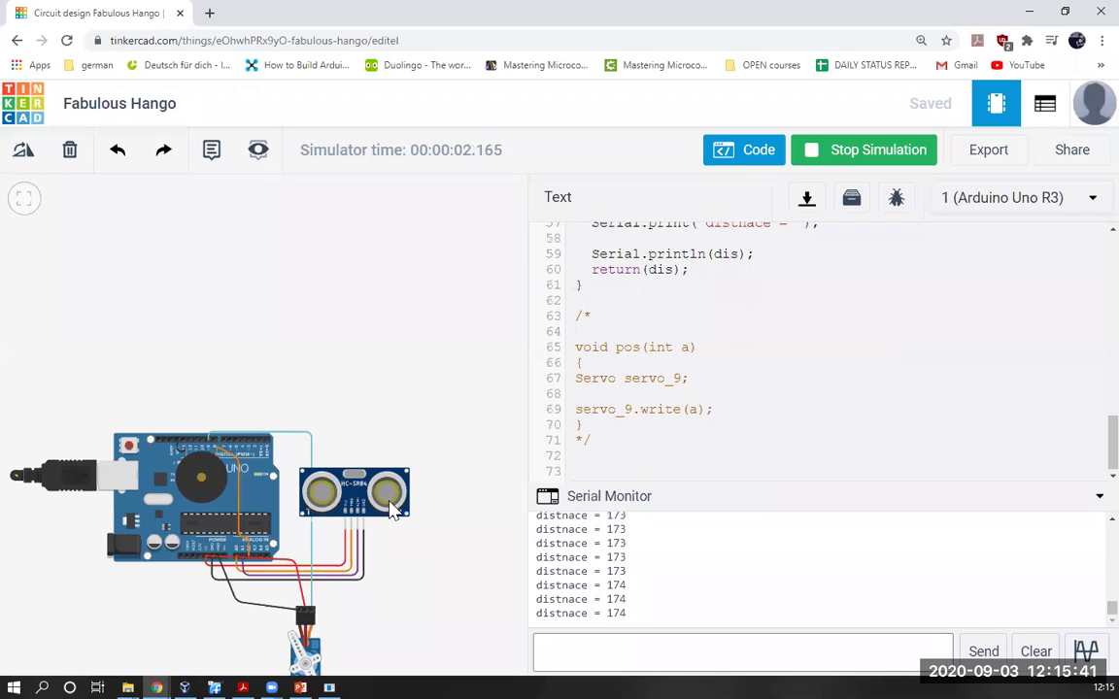
{"action": "left_click_drag", "start_coordinate": [387, 602], "coordinate": [392, 505]}
{"action": "scroll", "coordinate": [404, 495], "scroll_direction": "up", "scroll_amount": 2}
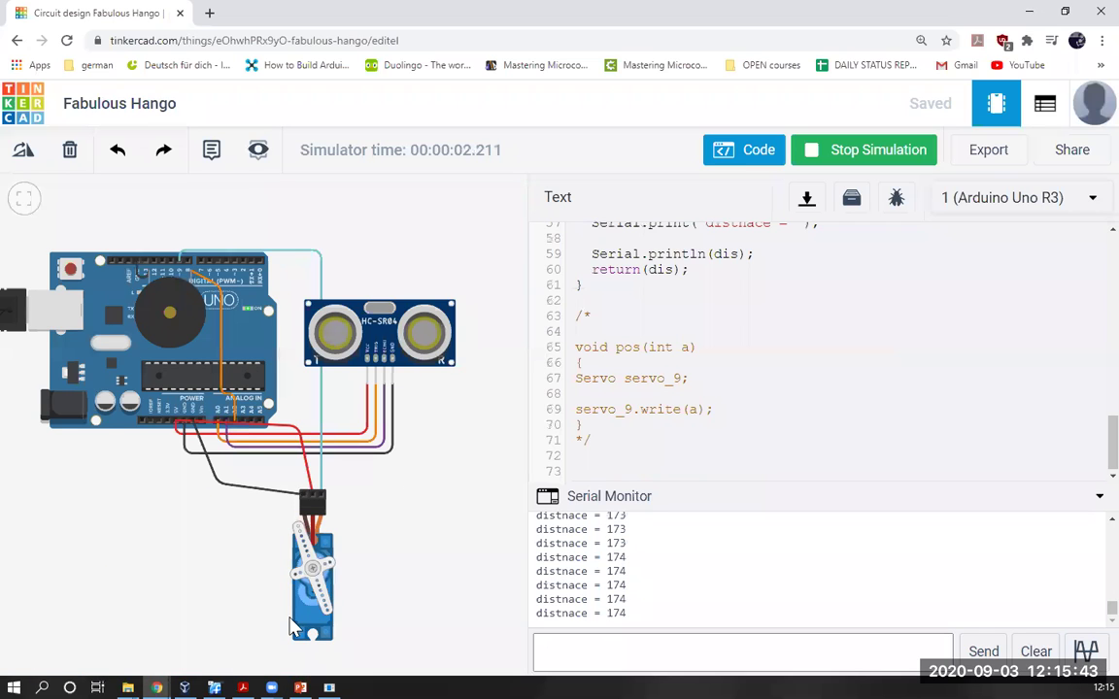
{"action": "left_click_drag", "start_coordinate": [309, 574], "coordinate": [297, 611]}
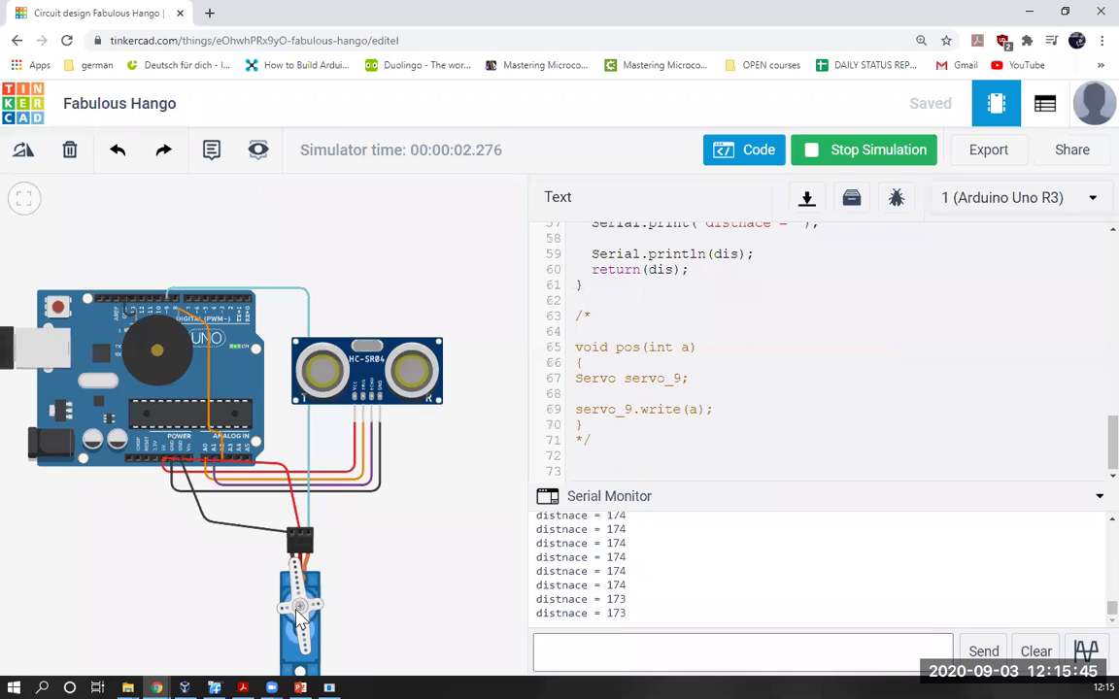
{"action": "left_click", "coordinate": [437, 345]}
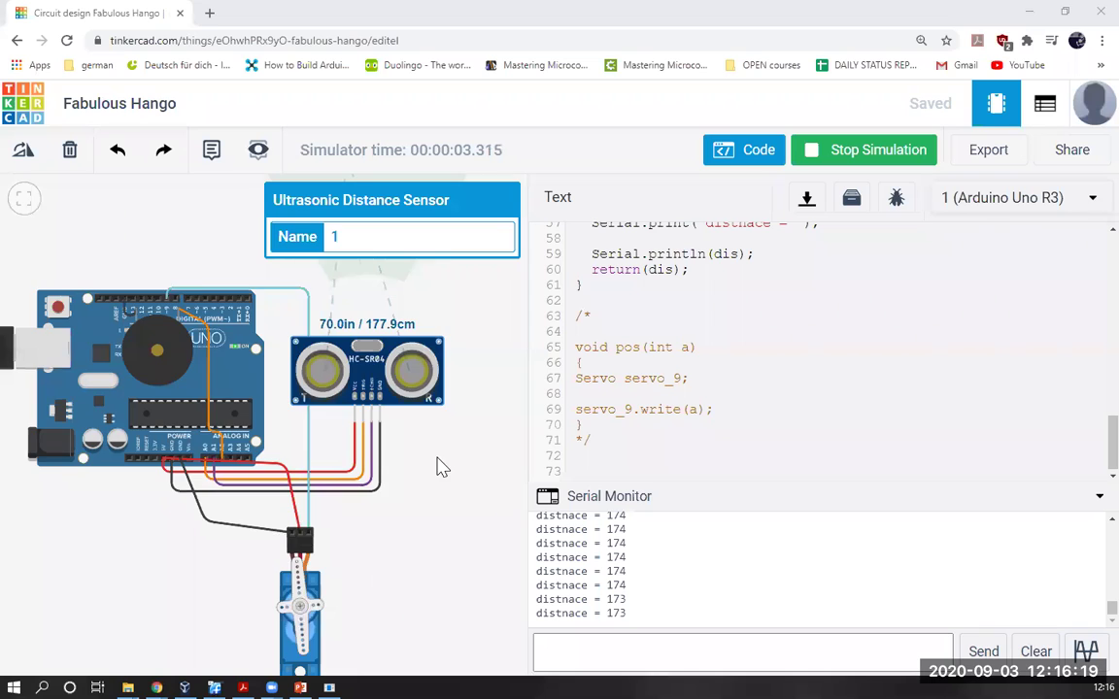
{"action": "scroll", "coordinate": [437, 467], "scroll_direction": "down", "scroll_amount": 2}
{"action": "left_click", "coordinate": [315, 345]}
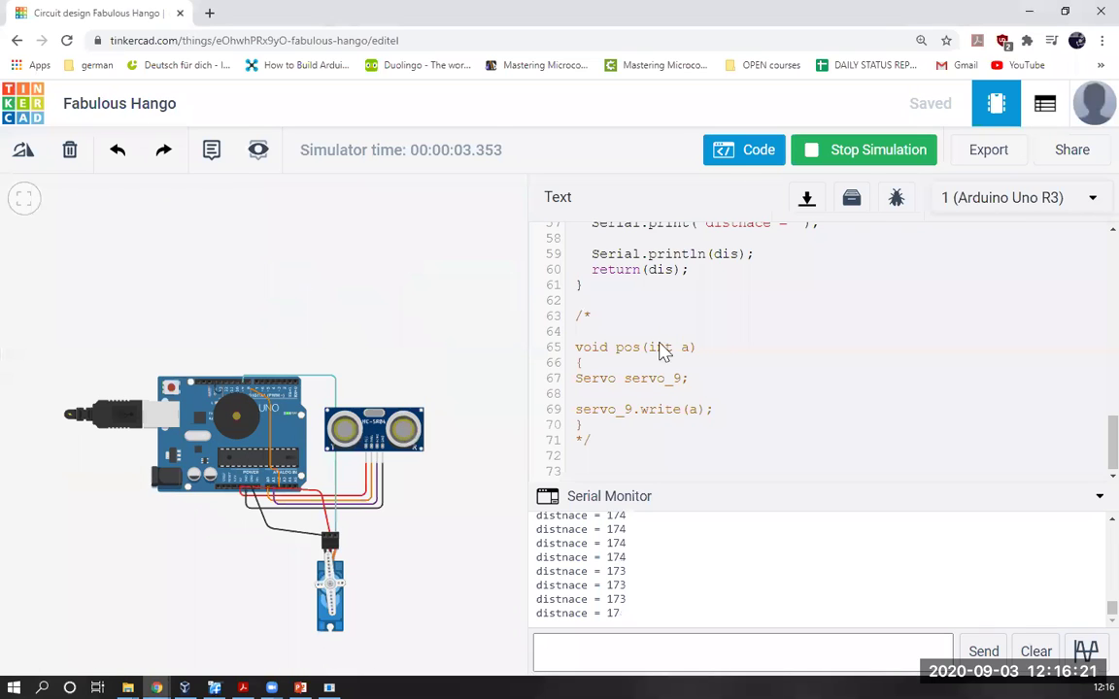
- Hide the code, return to the dashboard and look through the existing circuit designs
{"action": "left_click", "coordinate": [744, 149]}
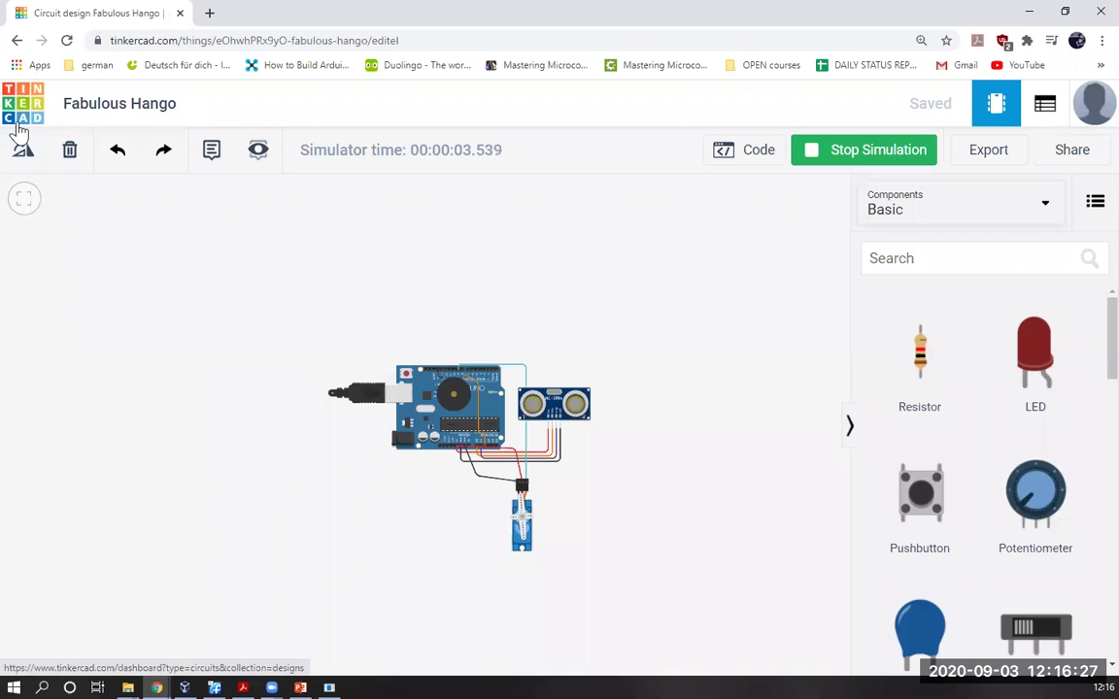
{"action": "left_click", "coordinate": [26, 107]}
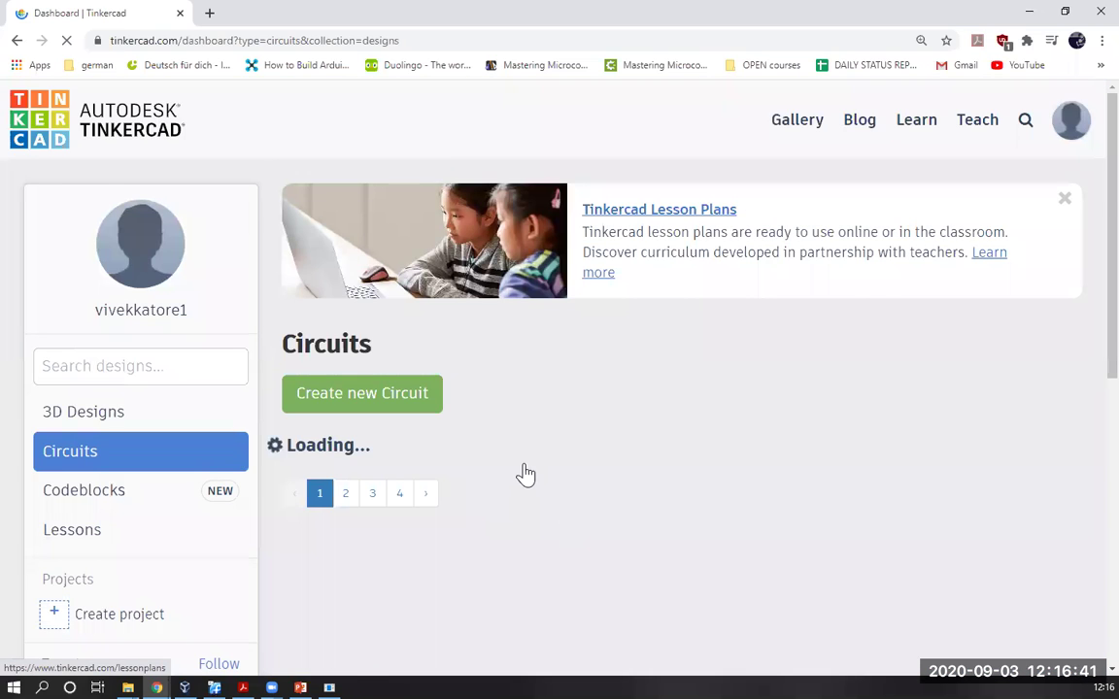
{"action": "scroll", "coordinate": [405, 345], "scroll_direction": "down", "scroll_amount": 2}
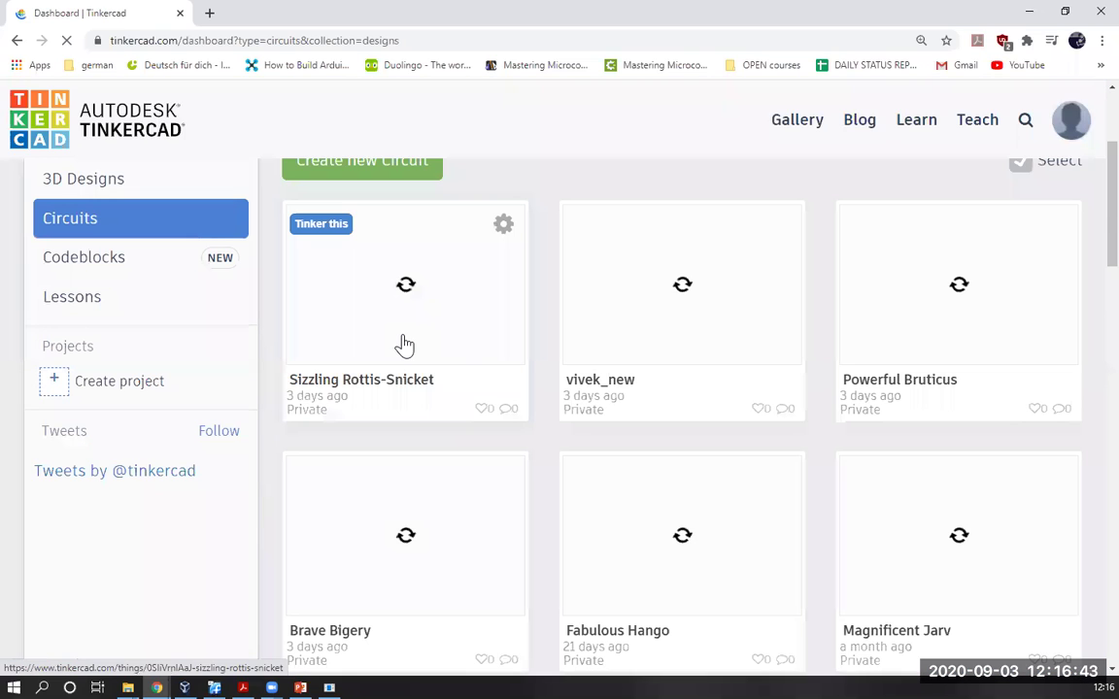
{"action": "scroll", "coordinate": [402, 365], "scroll_direction": "up", "scroll_amount": 1}
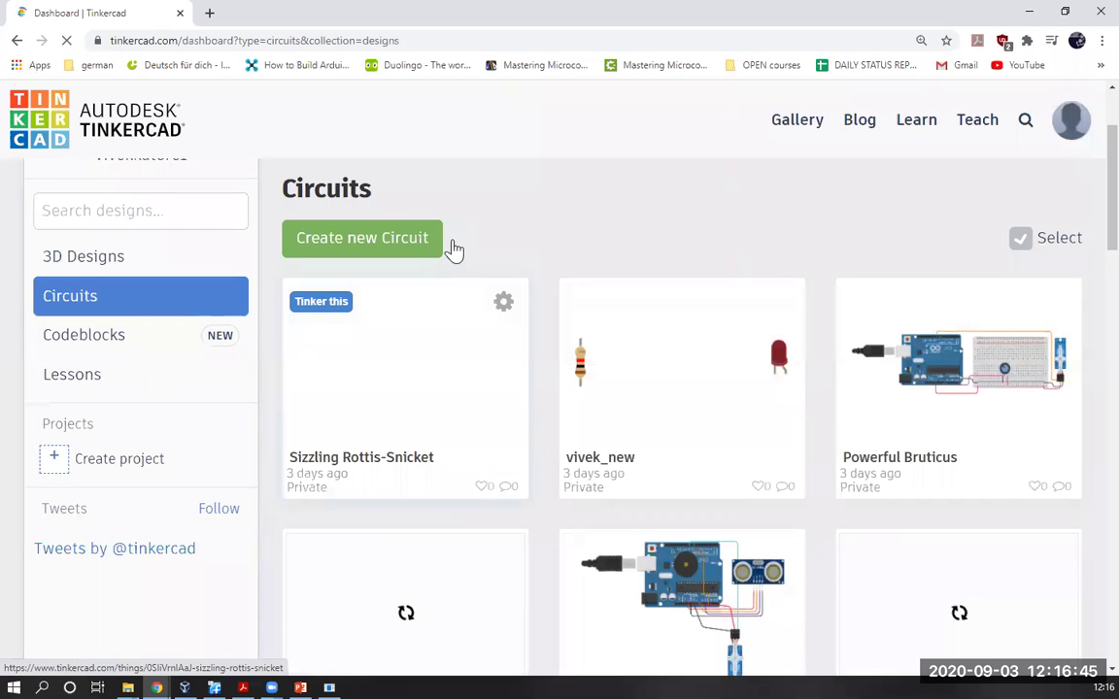
- View the details of the resistor-and-LED design, return to the Circuits list and create a new circuit
{"action": "left_click", "coordinate": [659, 382]}
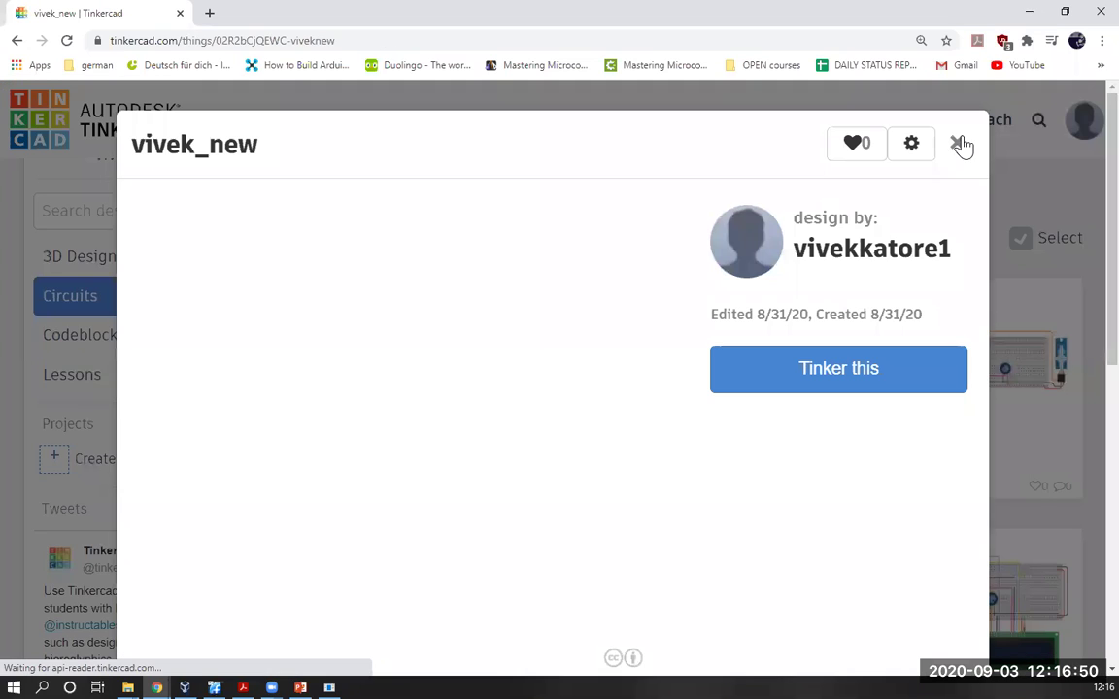
{"action": "left_click", "coordinate": [960, 142]}
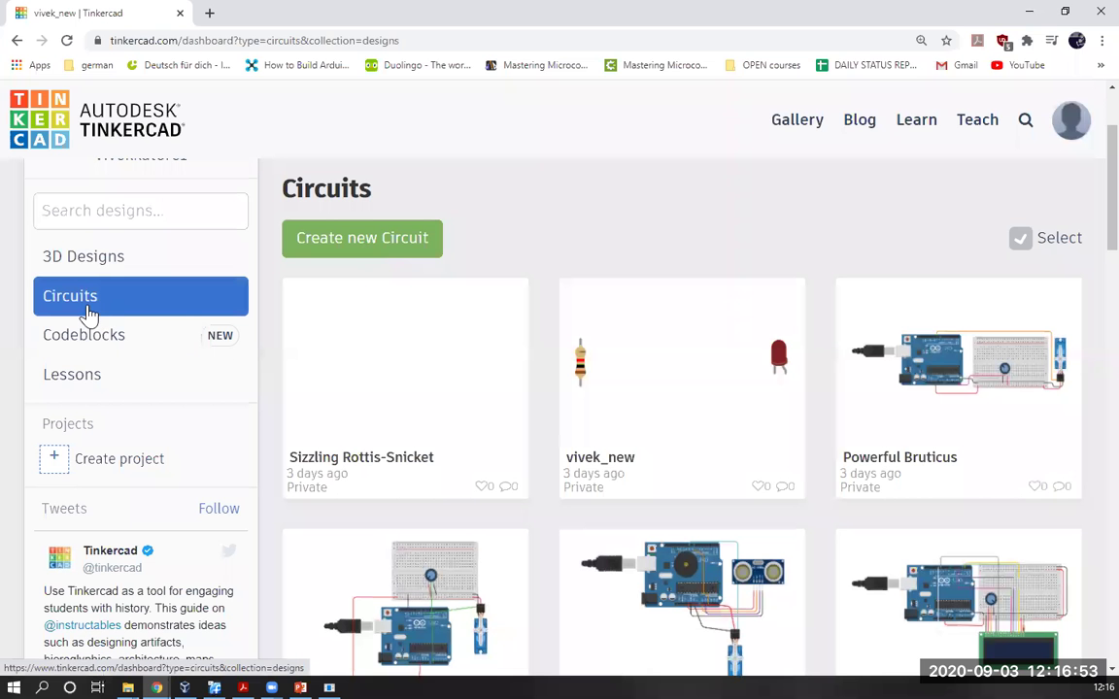
{"action": "scroll", "coordinate": [342, 405], "scroll_direction": "up", "scroll_amount": 2}
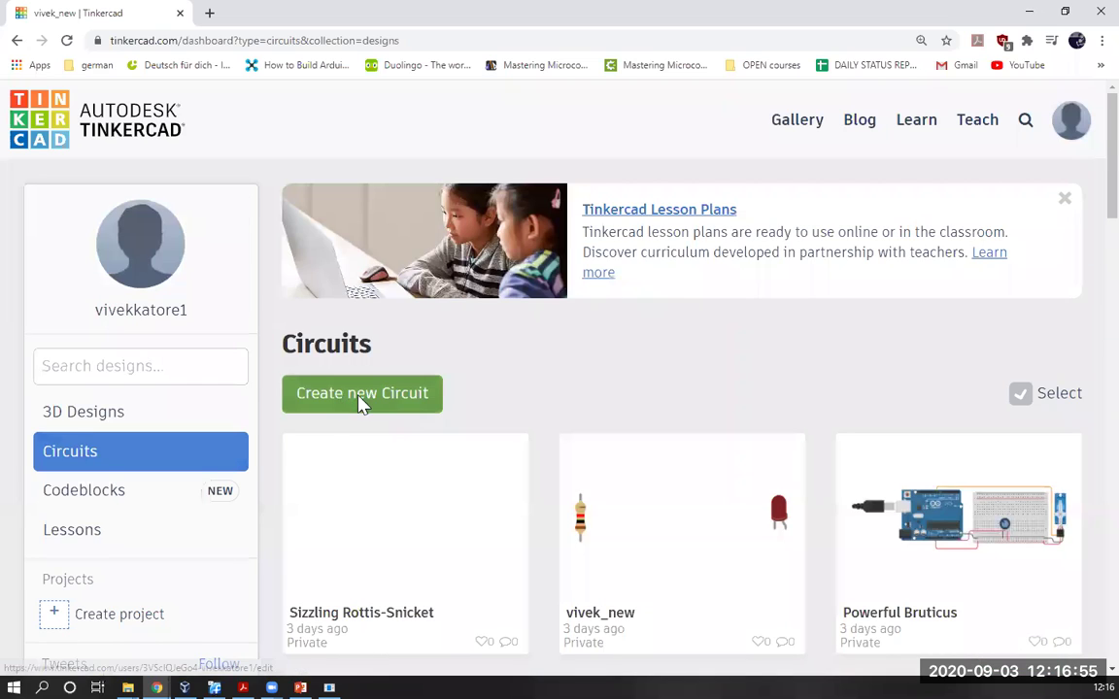
{"action": "left_click", "coordinate": [362, 403]}
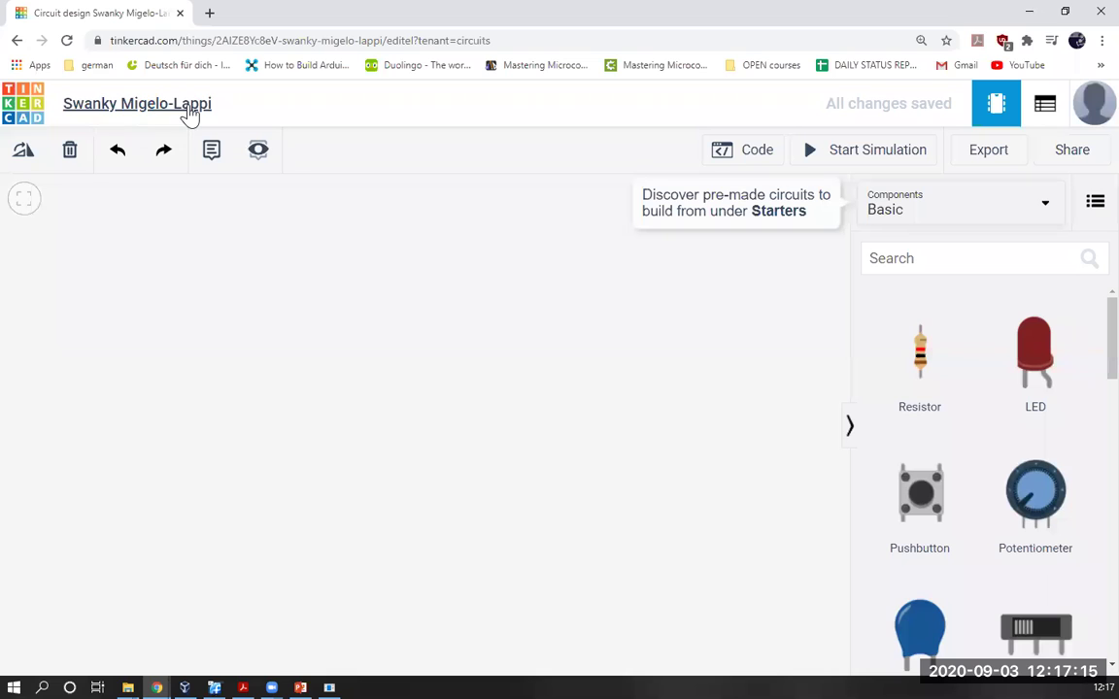
- Rename the new circuit with the presenter's first name followed by 001
{"action": "left_click", "coordinate": [190, 105]}
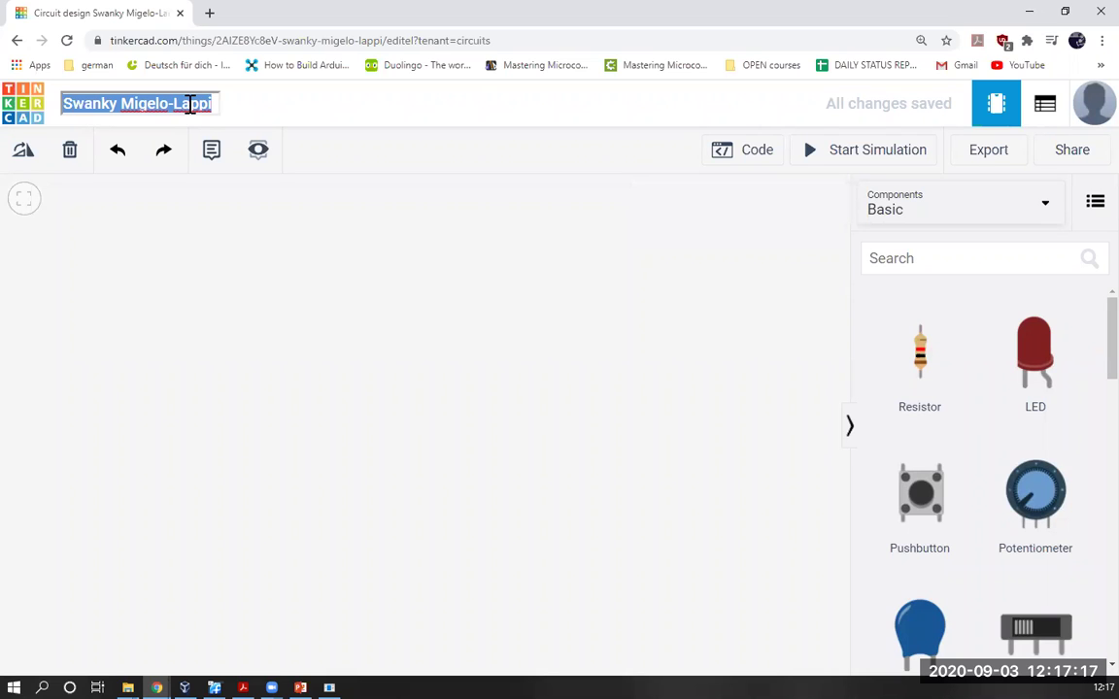
{"action": "key", "text": "BackSpace"}
{"action": "type", "text": "vivek"}
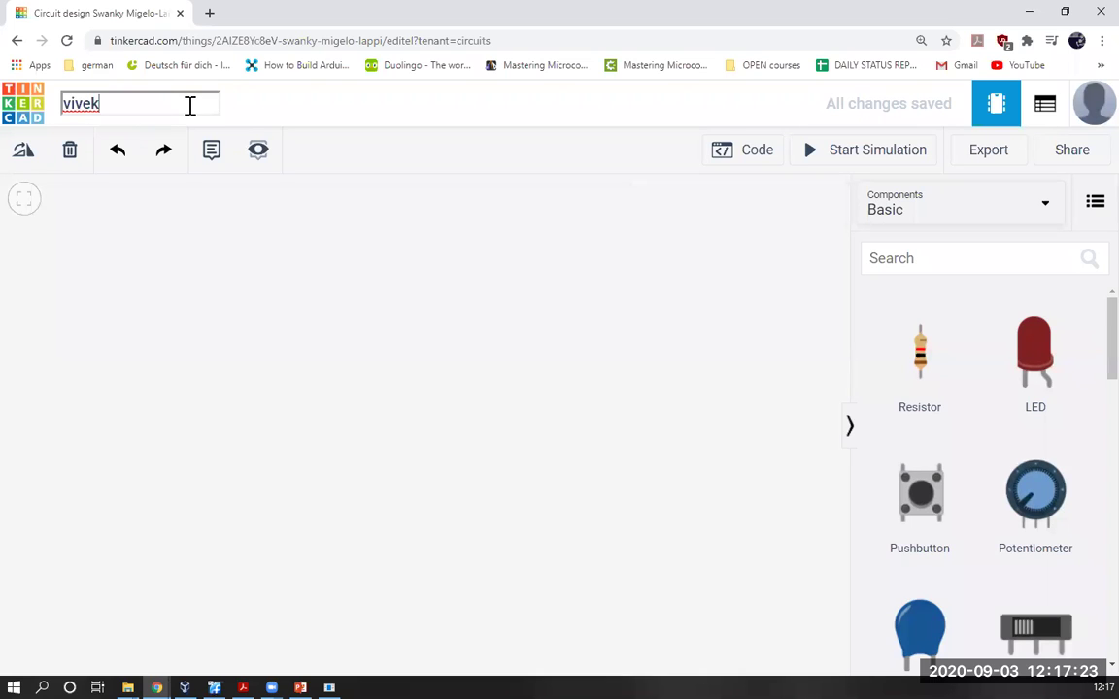
{"action": "type", "text": "00"}
{"action": "left_click", "coordinate": [217, 300]}
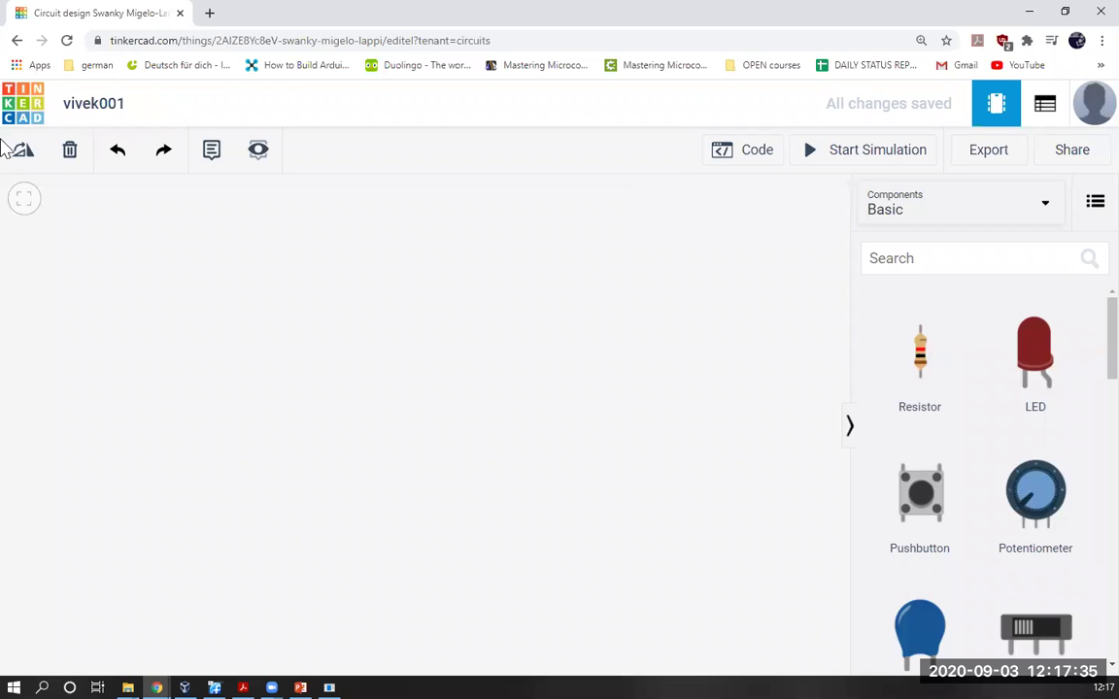
{"action": "mouse_move", "coordinate": [46, 183]}
{"action": "left_mouse_down"}
{"action": "mouse_move", "coordinate": [789, 167]}
{"action": "mouse_move", "coordinate": [842, 230]}
{"action": "mouse_move", "coordinate": [840, 553]}
{"action": "left_mouse_up"}
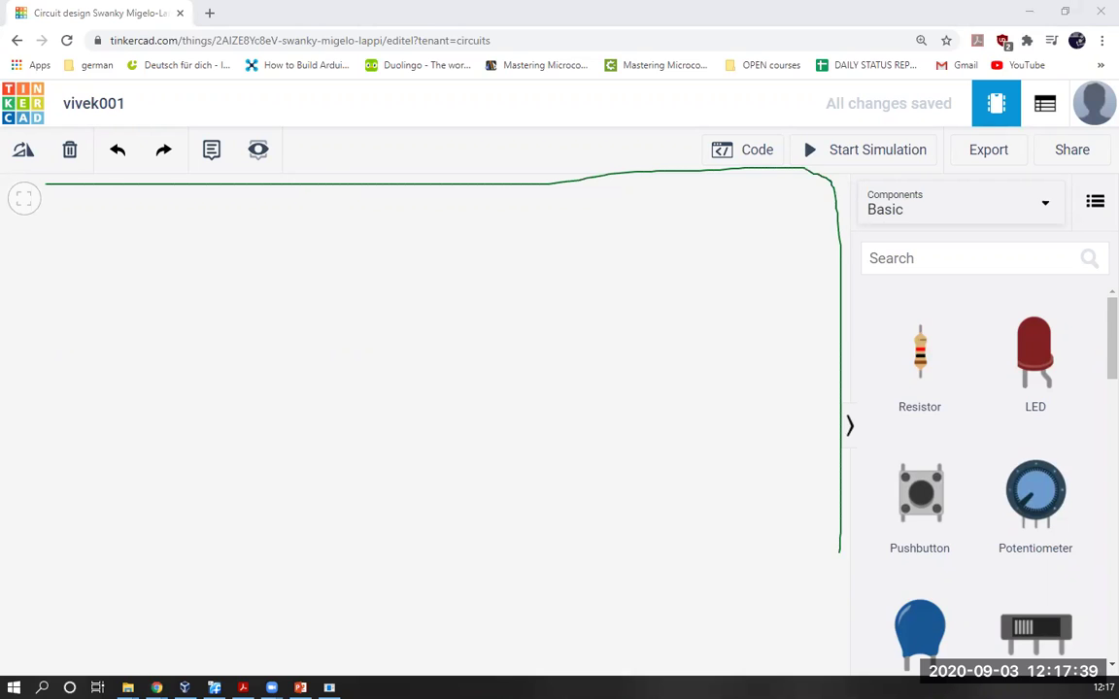
{"action": "left_click", "coordinate": [832, 669]}
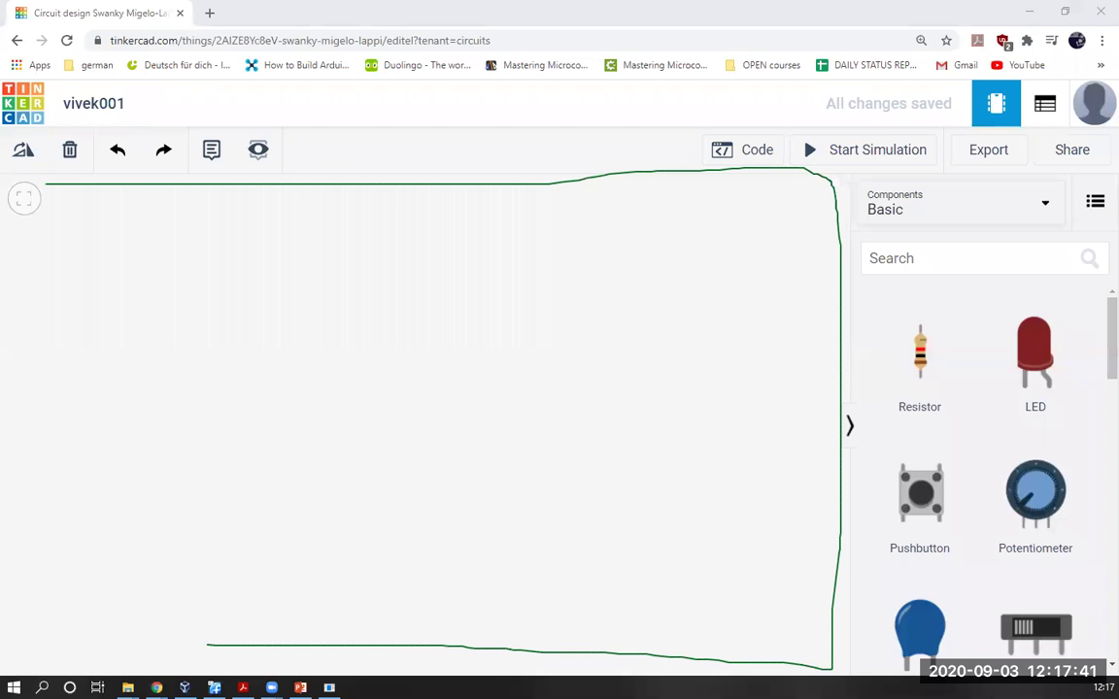
{"action": "mouse_move", "coordinate": [206, 645]}
{"action": "left_mouse_down"}
{"action": "mouse_move", "coordinate": [5, 209]}
{"action": "mouse_move", "coordinate": [459, 653]}
{"action": "mouse_move", "coordinate": [791, 207]}
{"action": "mouse_move", "coordinate": [57, 195]}
{"action": "left_mouse_up"}
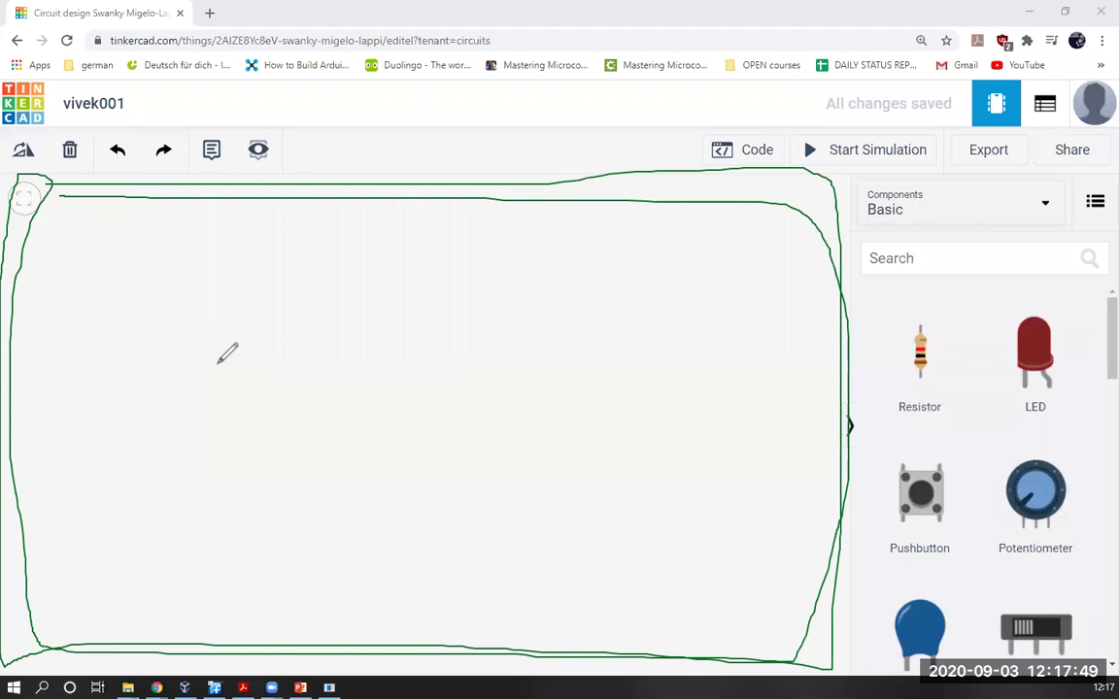
- Mark the empty workspace with a W, outline the components area, look through the Basic components and clear the annotations
{"action": "left_click_drag", "start_coordinate": [206, 341], "coordinate": [350, 307]}
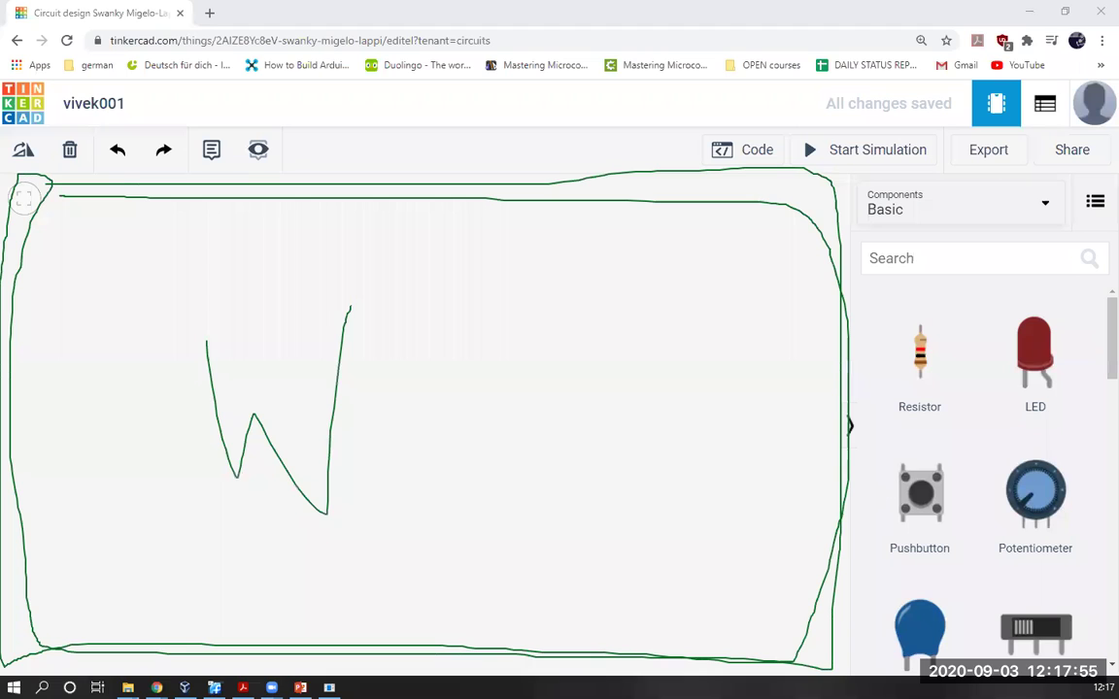
{"action": "mouse_move", "coordinate": [856, 177]}
{"action": "left_mouse_down"}
{"action": "mouse_move", "coordinate": [925, 687]}
{"action": "mouse_move", "coordinate": [1096, 221]}
{"action": "left_mouse_up"}
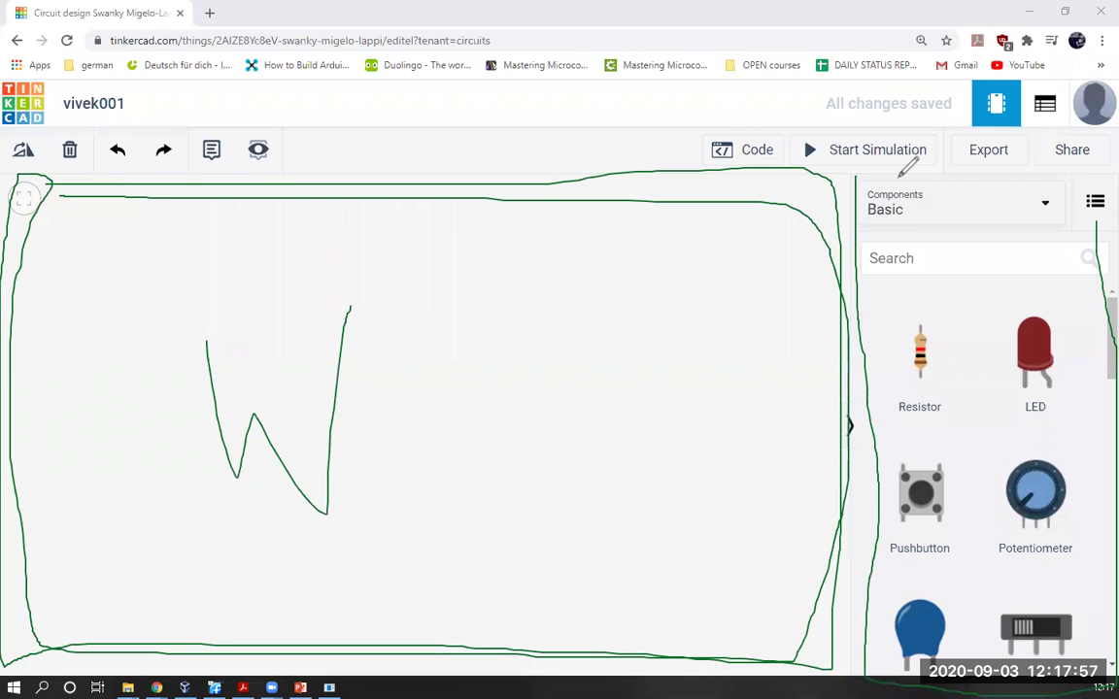
{"action": "left_click_drag", "start_coordinate": [853, 171], "coordinate": [1098, 222]}
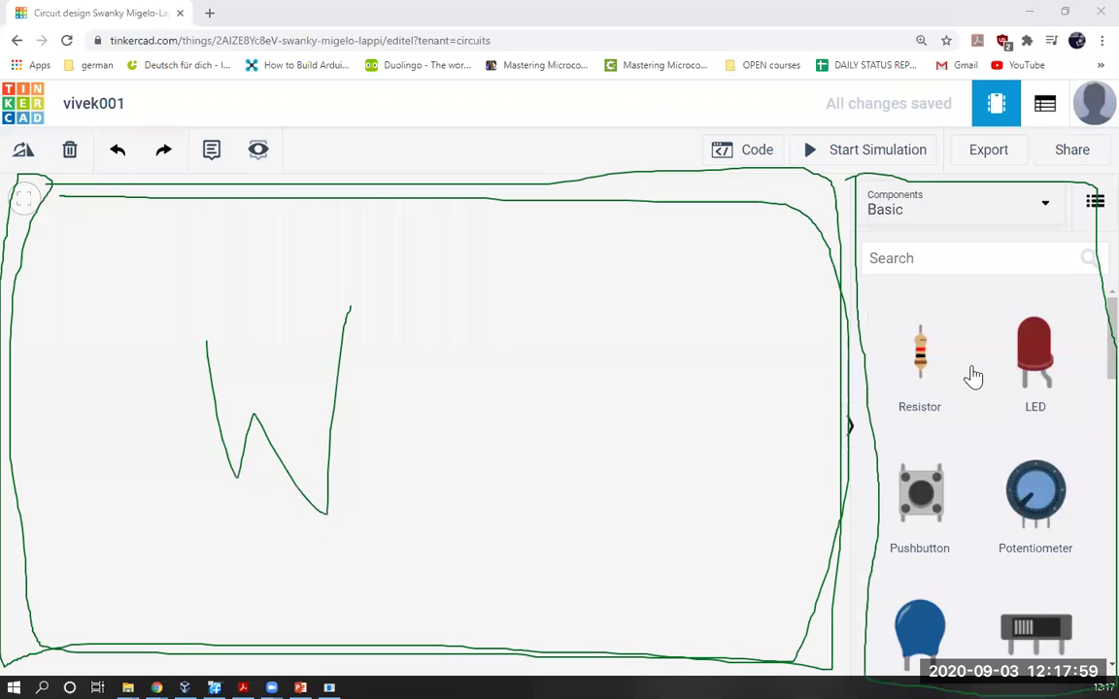
{"action": "scroll", "coordinate": [973, 376], "scroll_direction": "down", "scroll_amount": 5}
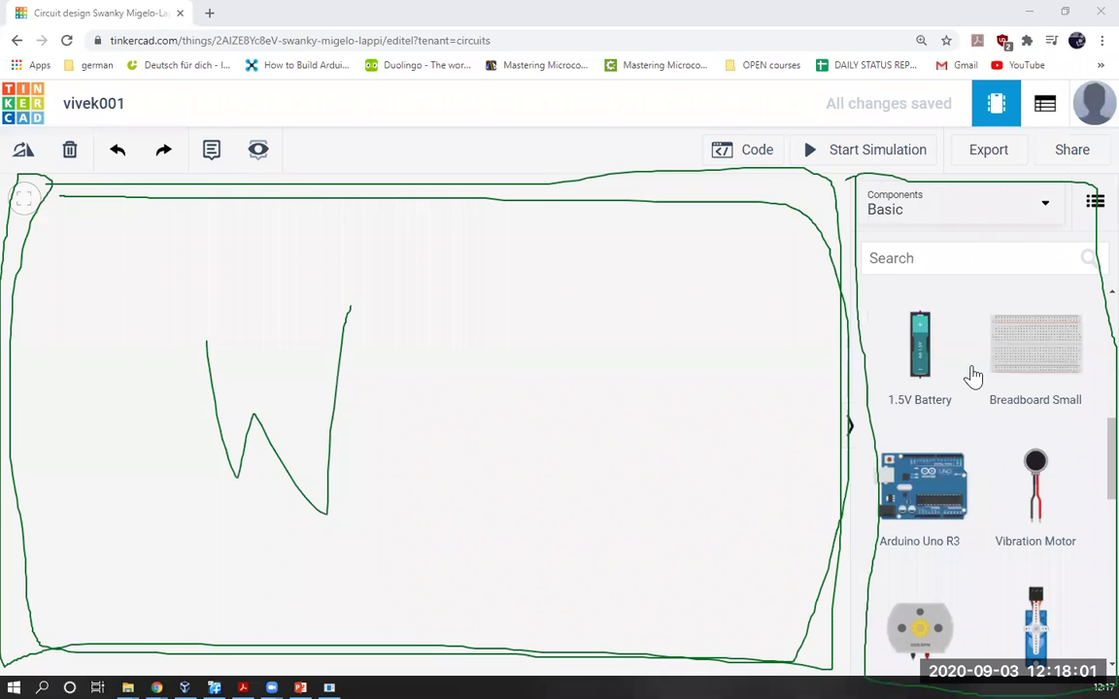
{"action": "scroll", "coordinate": [973, 376], "scroll_direction": "down", "scroll_amount": 3}
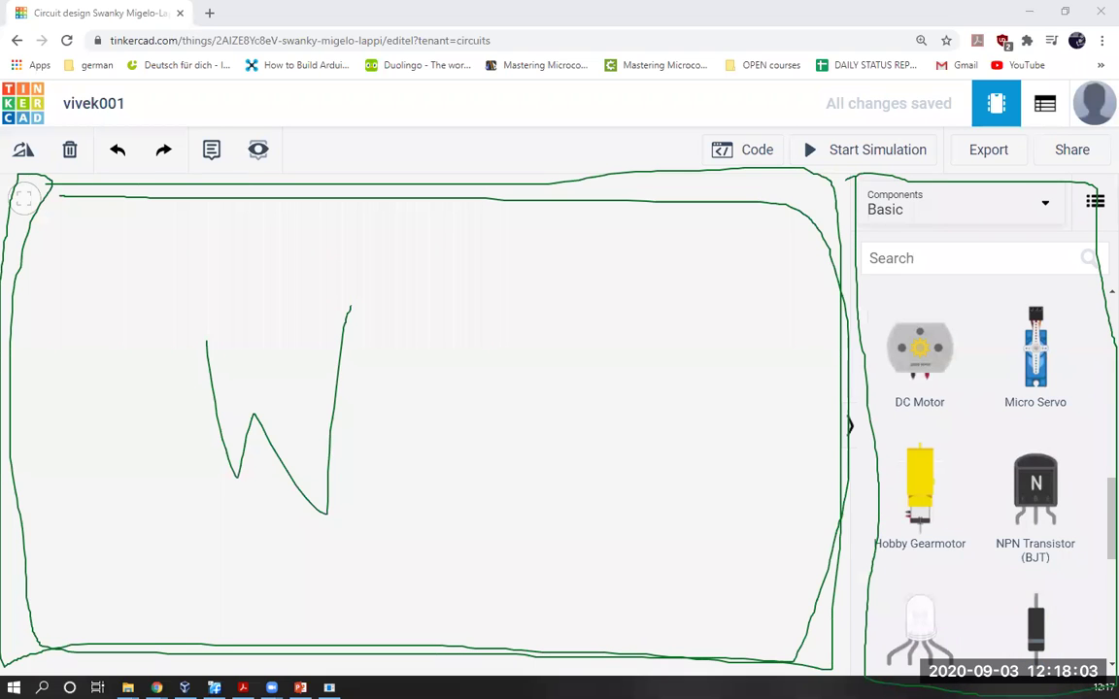
{"action": "key", "text": "Escape"}
{"action": "scroll", "coordinate": [861, 430], "scroll_direction": "up", "scroll_amount": 8}
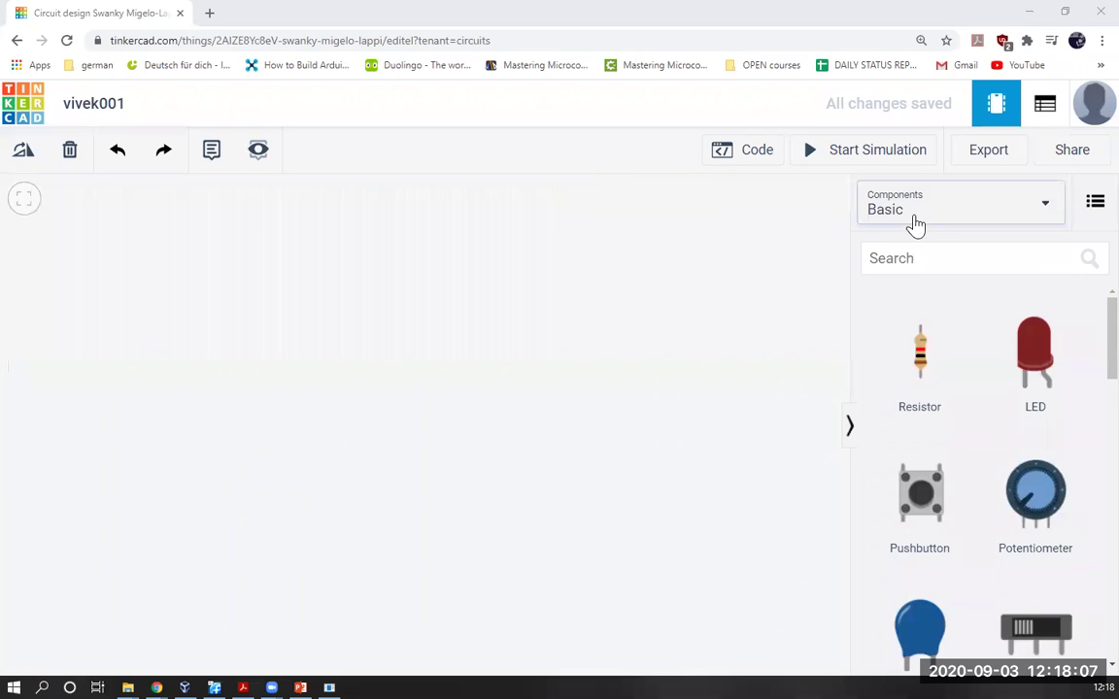
- Look through the Basic component set down to the sensors and multimeter
{"action": "left_click", "coordinate": [950, 204]}
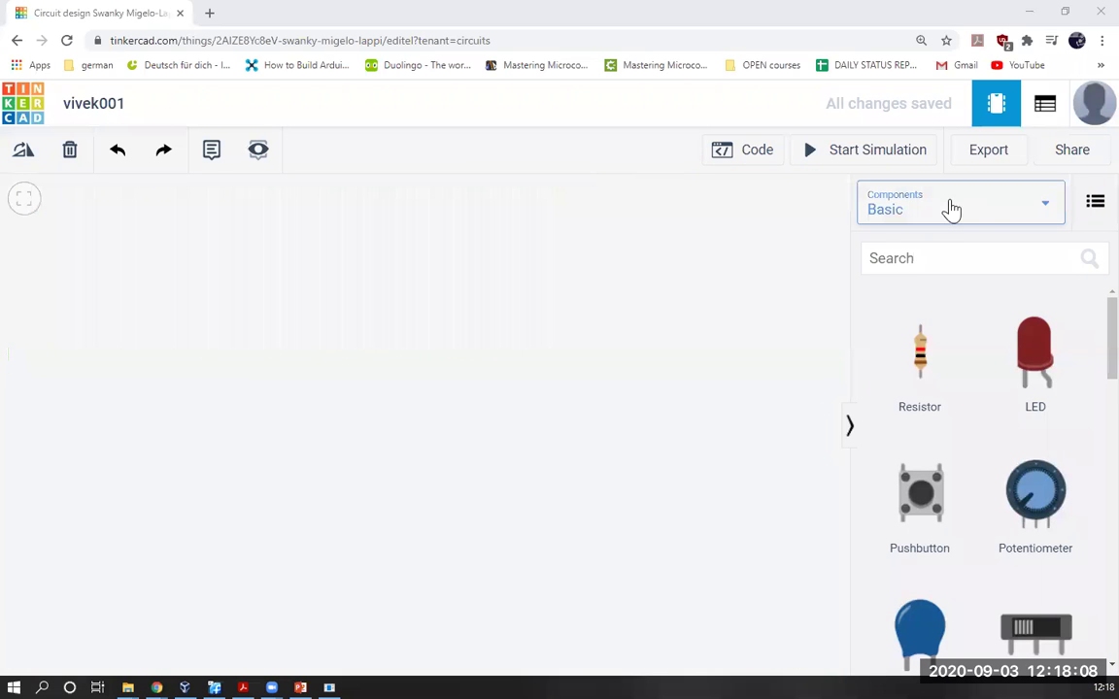
{"action": "left_click", "coordinate": [1025, 214]}
{"action": "left_click", "coordinate": [1013, 347]}
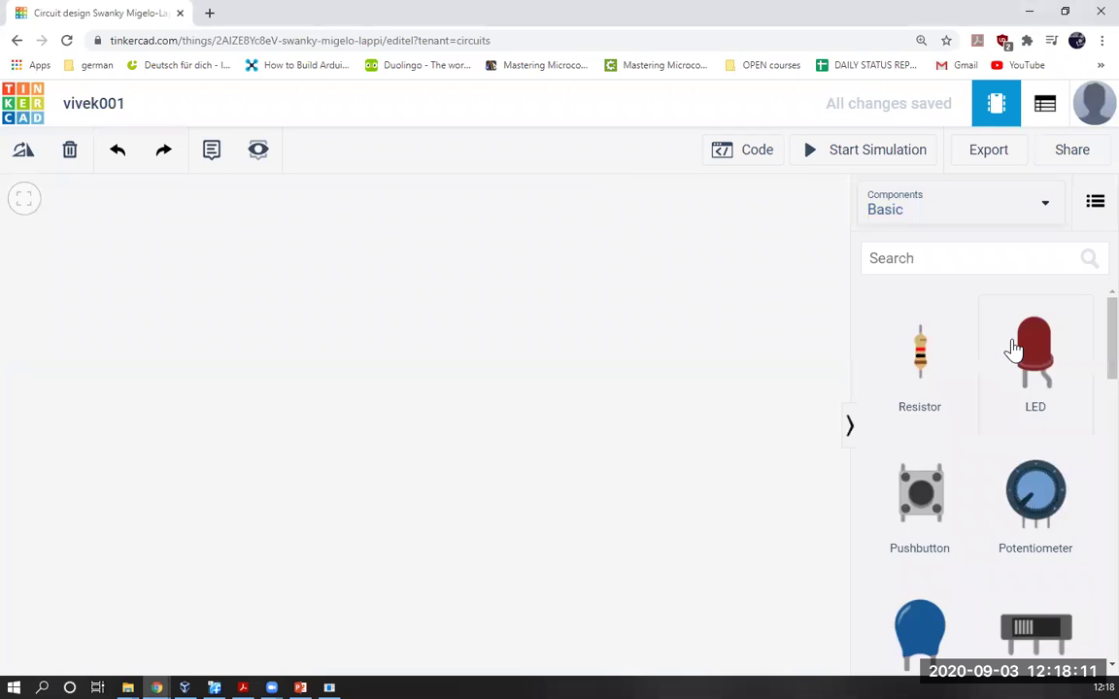
{"action": "scroll", "coordinate": [1018, 369], "scroll_direction": "down", "scroll_amount": 10}
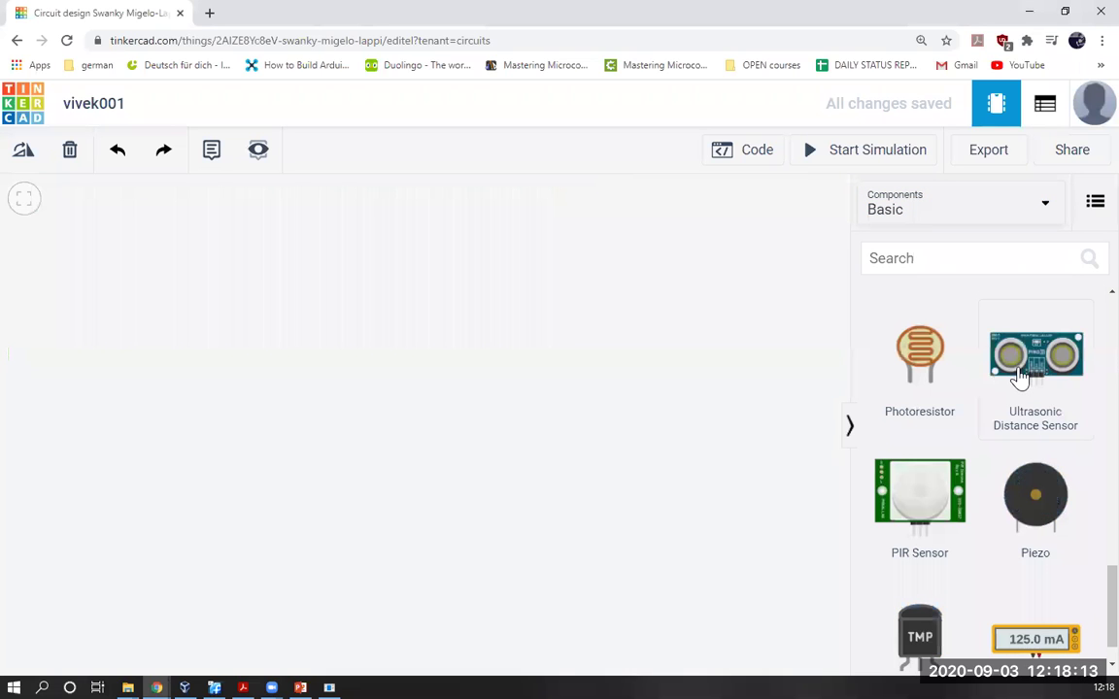
{"action": "scroll", "coordinate": [972, 389], "scroll_direction": "up", "scroll_amount": 8}
- Show all components, look through the full library by category, and switch back to the Basic set
{"action": "left_click", "coordinate": [892, 220]}
{"action": "scroll", "coordinate": [903, 300], "scroll_direction": "up", "scroll_amount": 5}
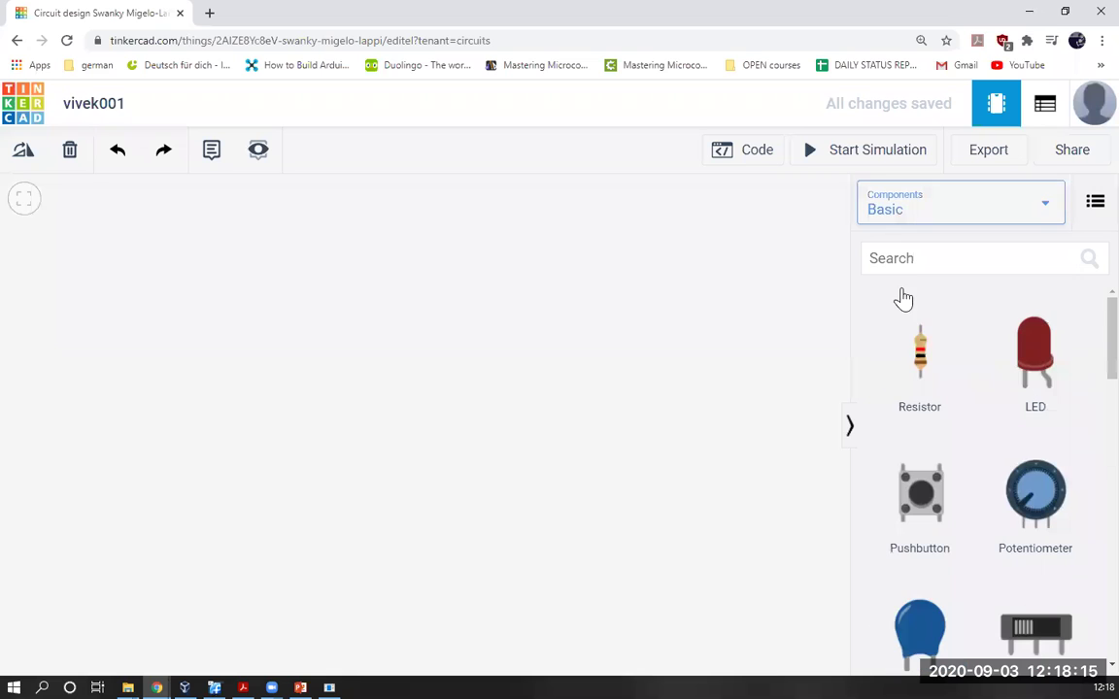
{"action": "key", "text": "alt+Down"}
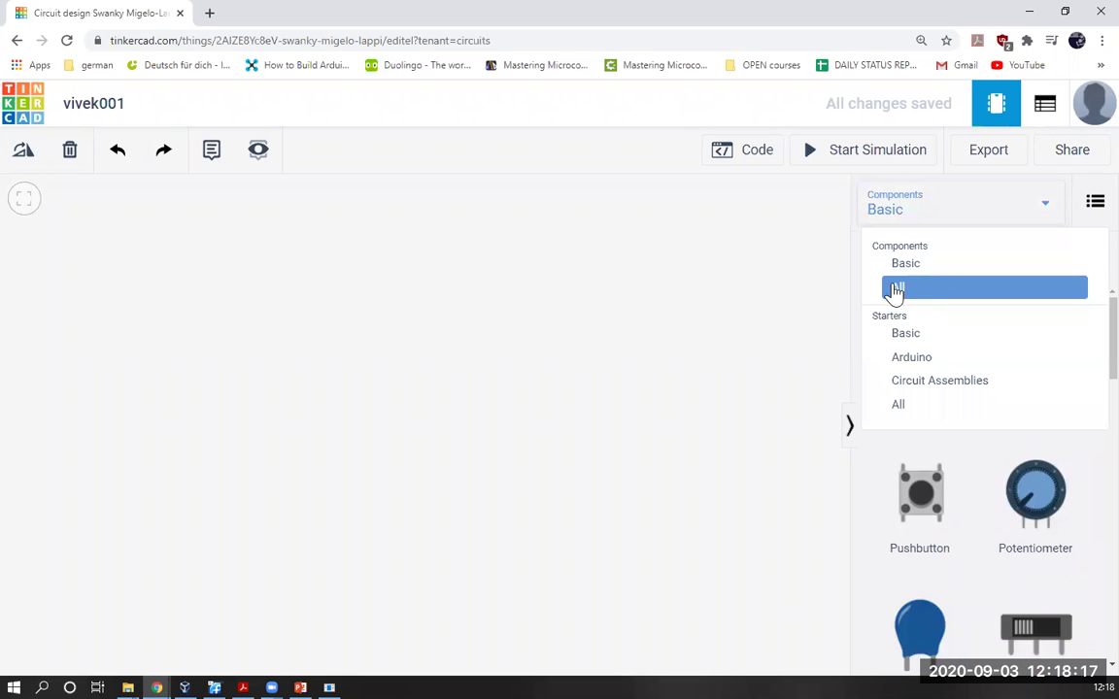
{"action": "key", "text": "Return"}
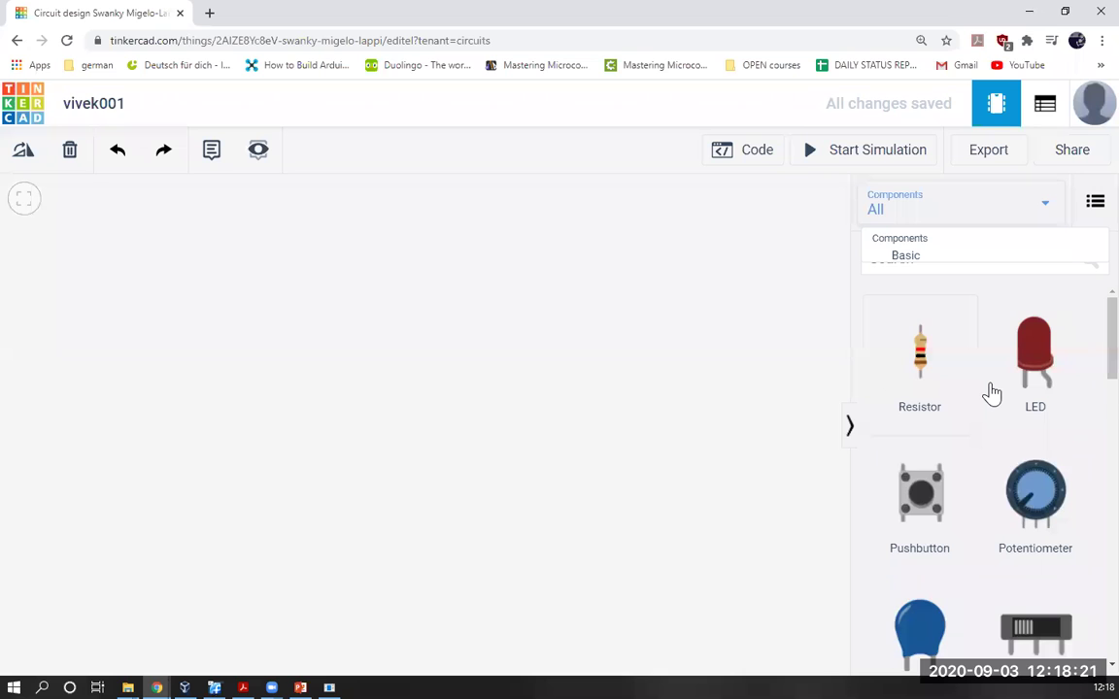
{"action": "scroll", "coordinate": [992, 392], "scroll_direction": "down", "scroll_amount": 10}
{"action": "scroll", "coordinate": [992, 393], "scroll_direction": "down", "scroll_amount": 5}
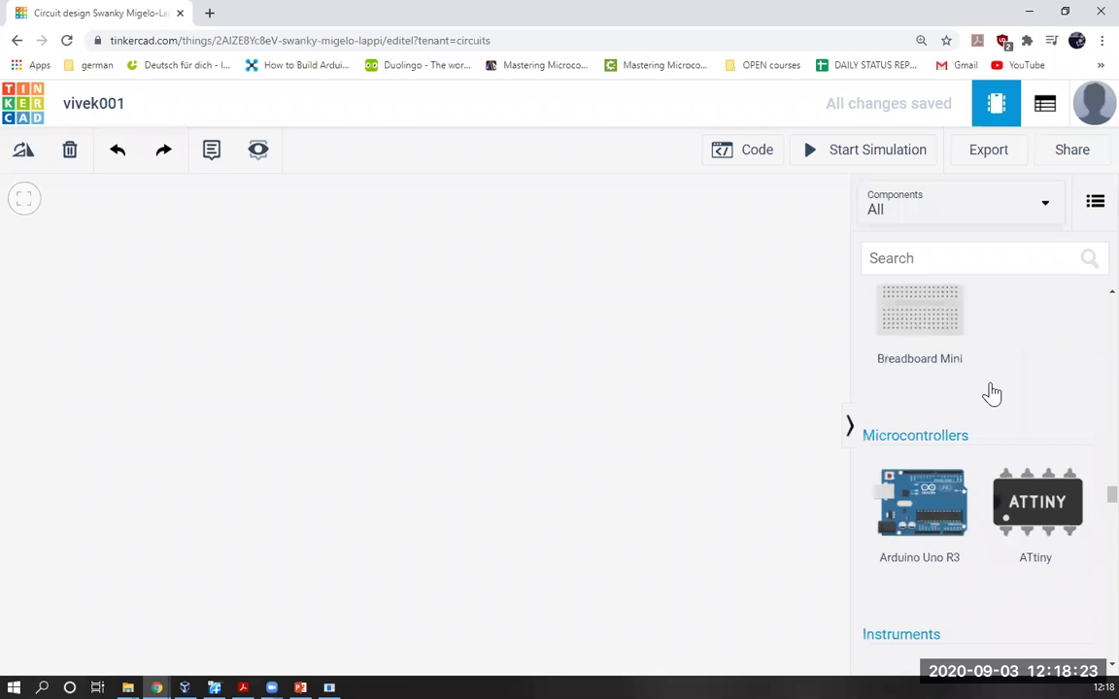
{"action": "scroll", "coordinate": [992, 392], "scroll_direction": "down", "scroll_amount": 10}
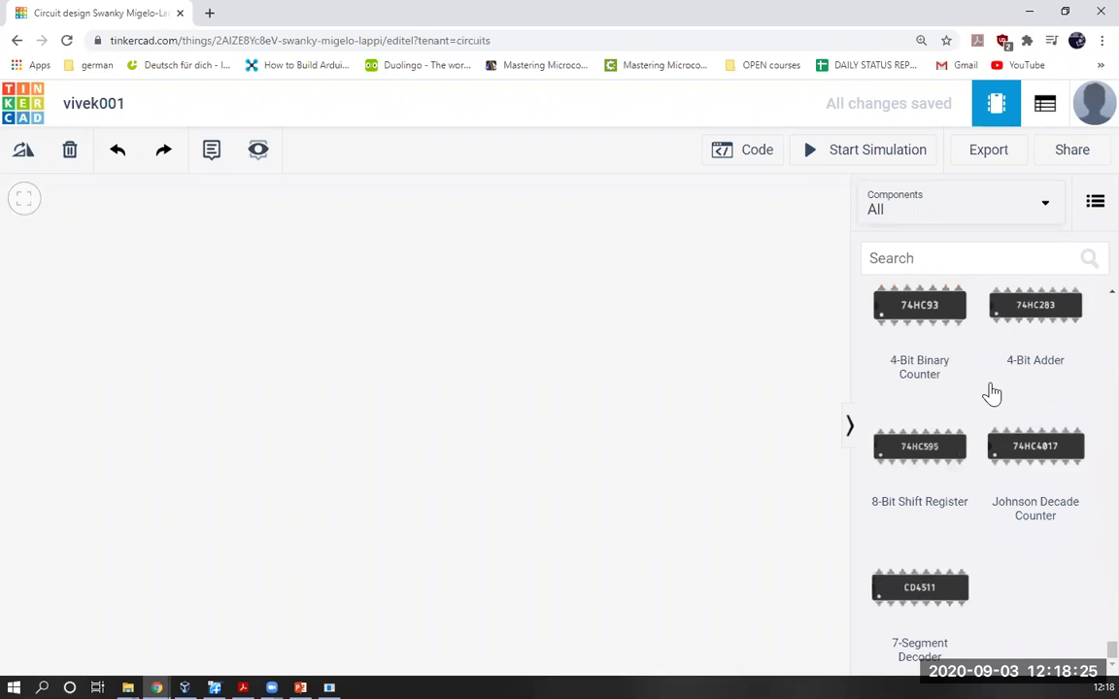
{"action": "scroll", "coordinate": [992, 393], "scroll_direction": "up", "scroll_amount": 5}
{"action": "scroll", "coordinate": [992, 393], "scroll_direction": "up", "scroll_amount": 5}
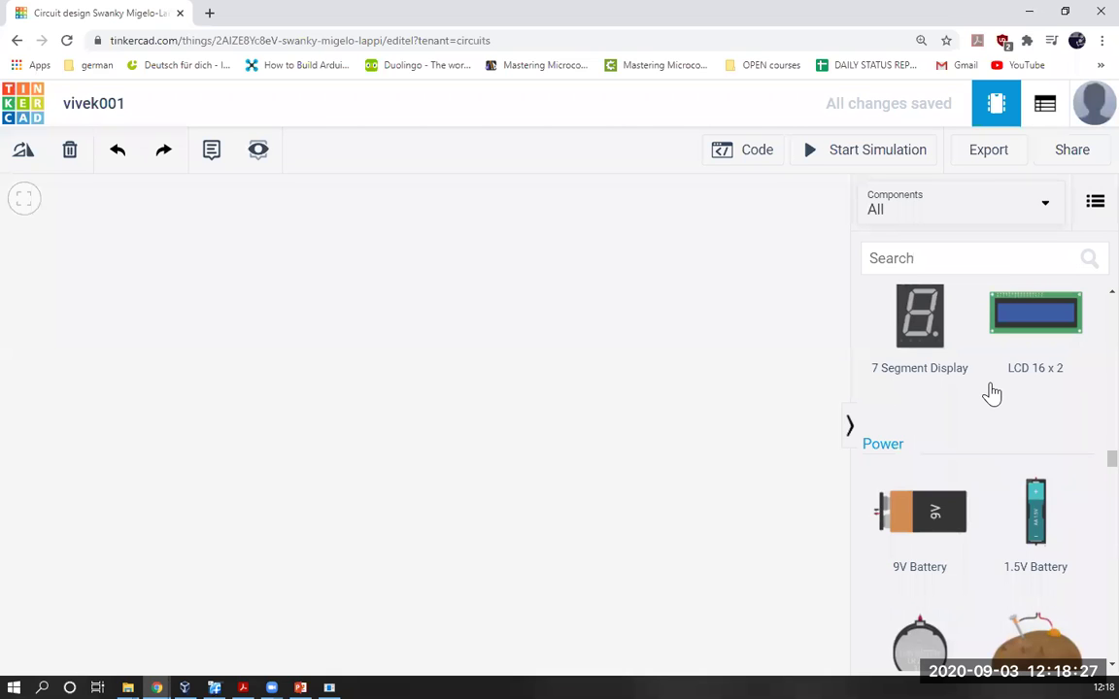
{"action": "scroll", "coordinate": [992, 393], "scroll_direction": "up", "scroll_amount": 10}
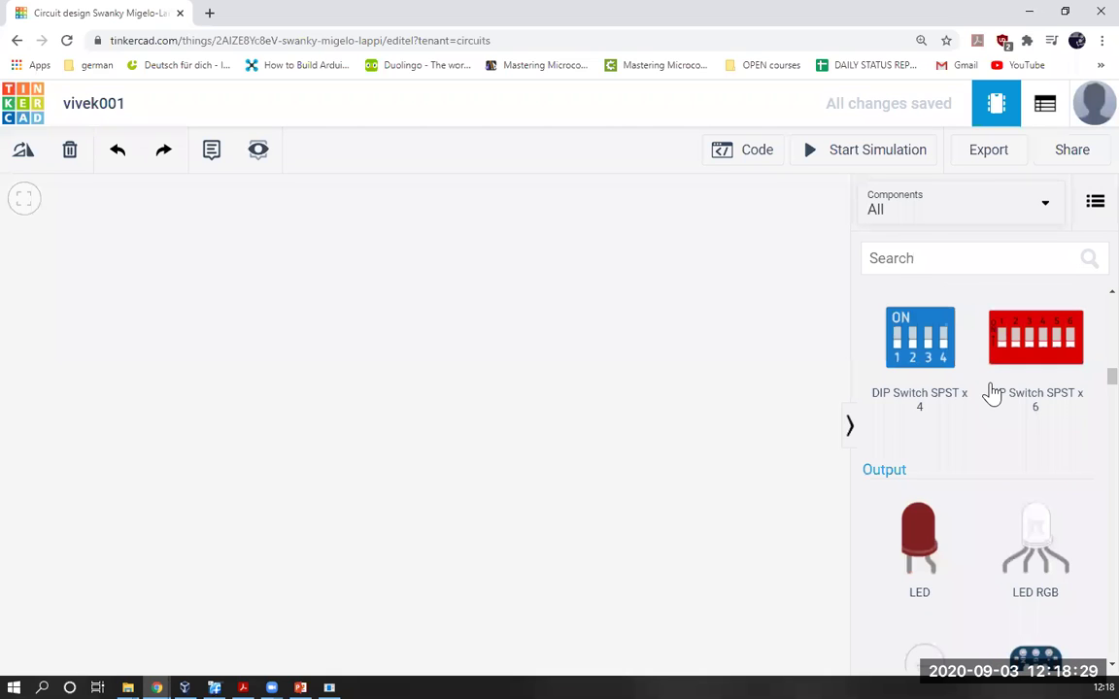
{"action": "left_click", "coordinate": [923, 220]}
{"action": "left_click", "coordinate": [898, 261]}
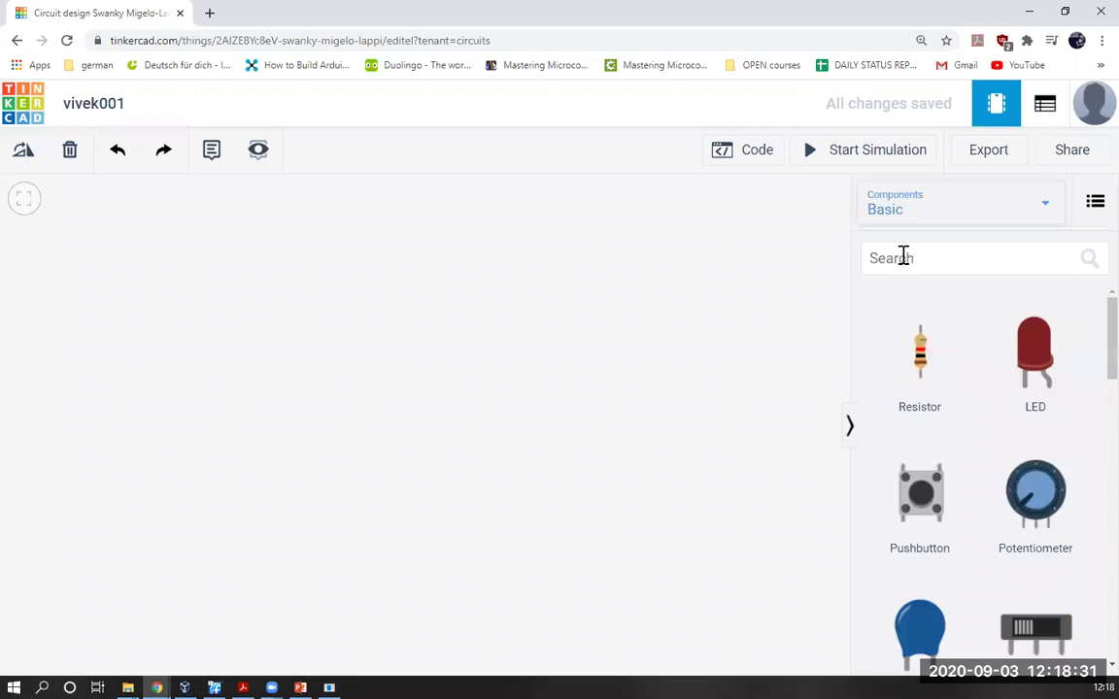
- Compare the grid and detailed views of the Basic components, ending in the detailed view with descriptions
{"action": "left_click", "coordinate": [1094, 201]}
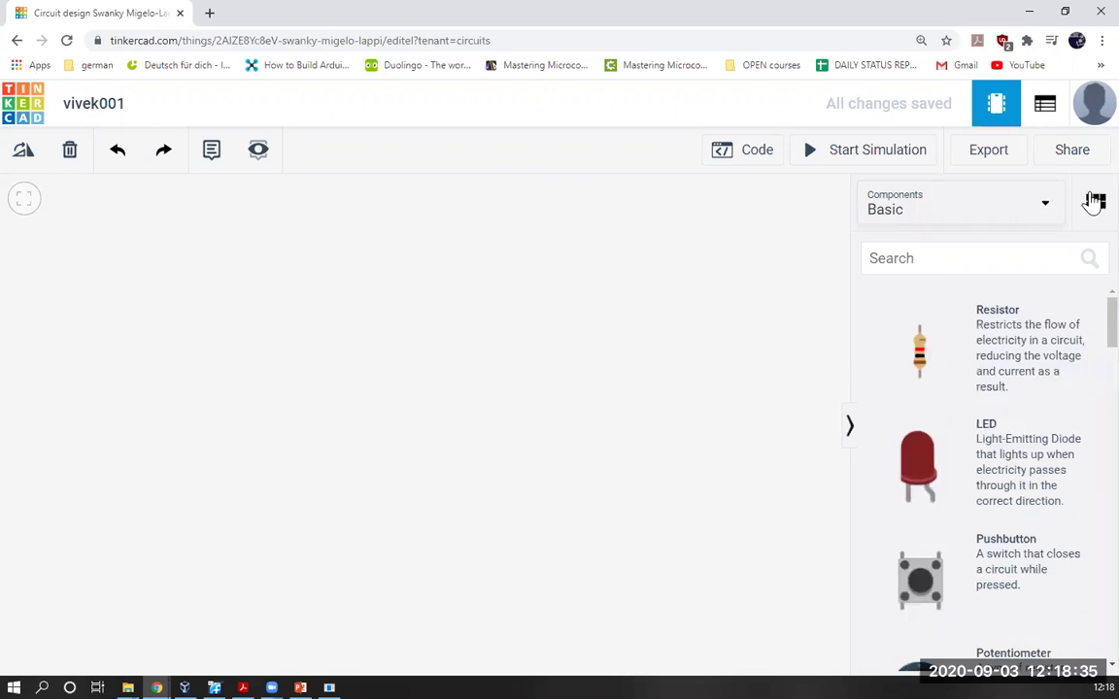
{"action": "left_click", "coordinate": [1093, 213]}
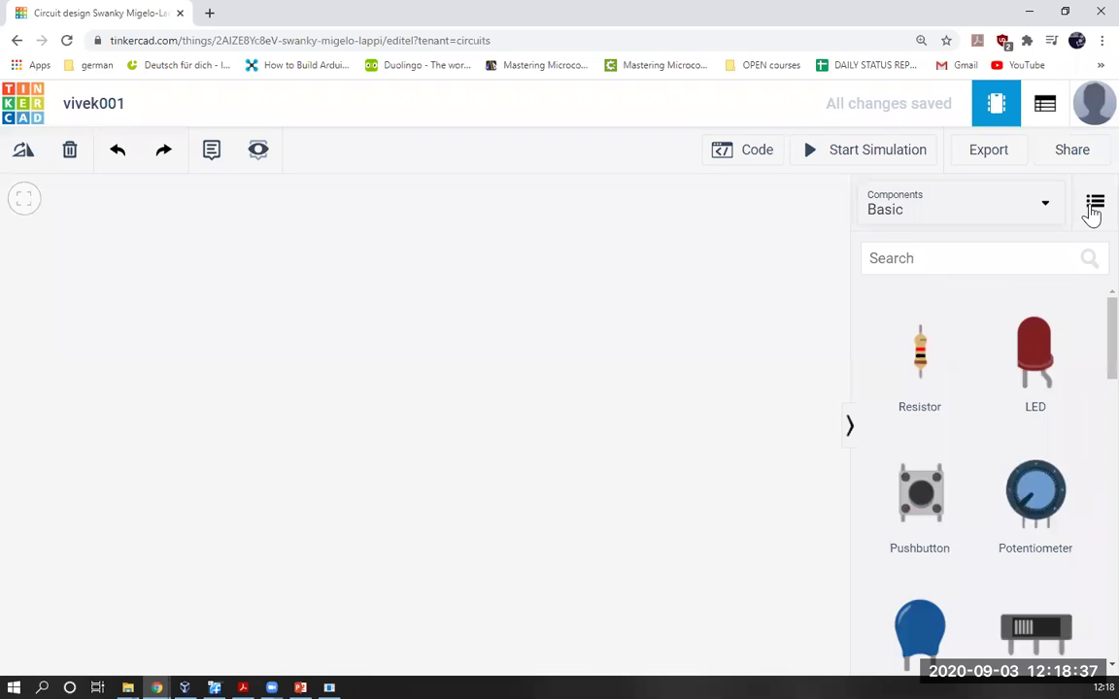
{"action": "left_click", "coordinate": [1093, 212]}
- Read the Basic component descriptions from the potentiometer to the multimeter, and return to the grid view
{"action": "scroll", "coordinate": [929, 491], "scroll_direction": "down", "scroll_amount": 4}
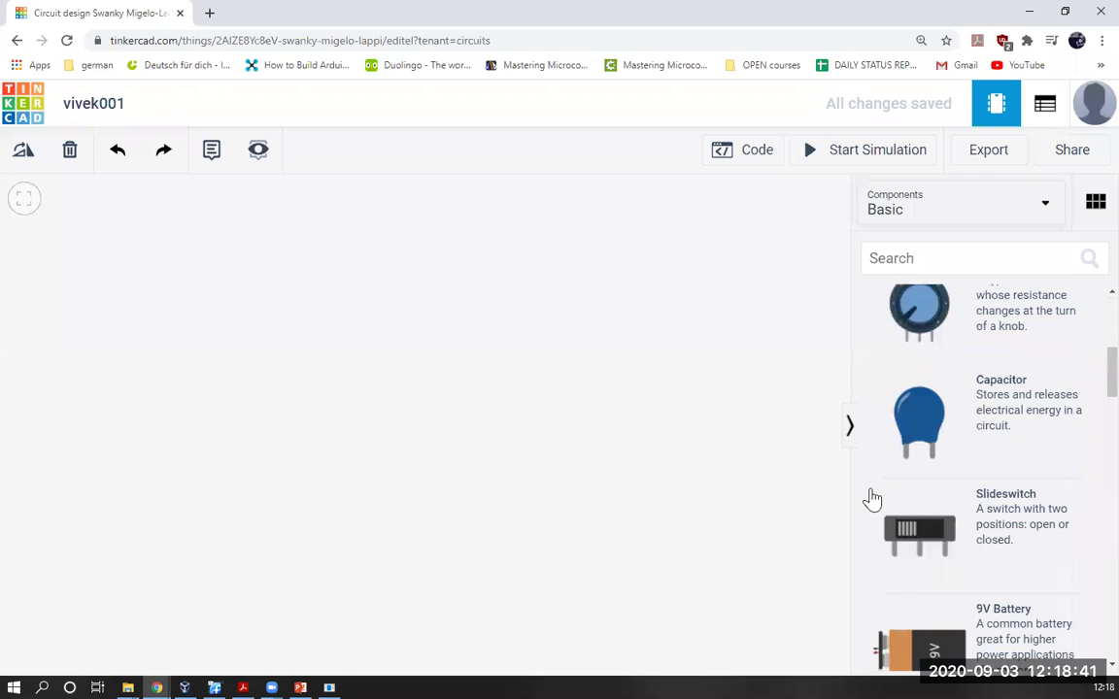
{"action": "scroll", "coordinate": [939, 500], "scroll_direction": "down", "scroll_amount": 2}
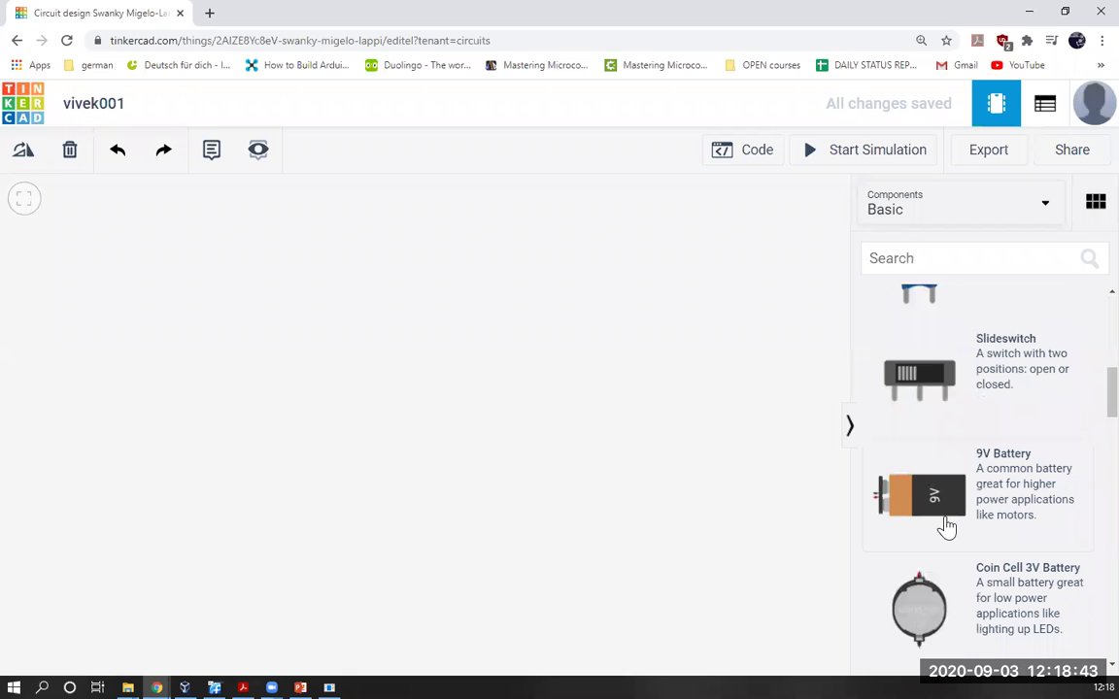
{"action": "scroll", "coordinate": [961, 476], "scroll_direction": "down", "scroll_amount": 3}
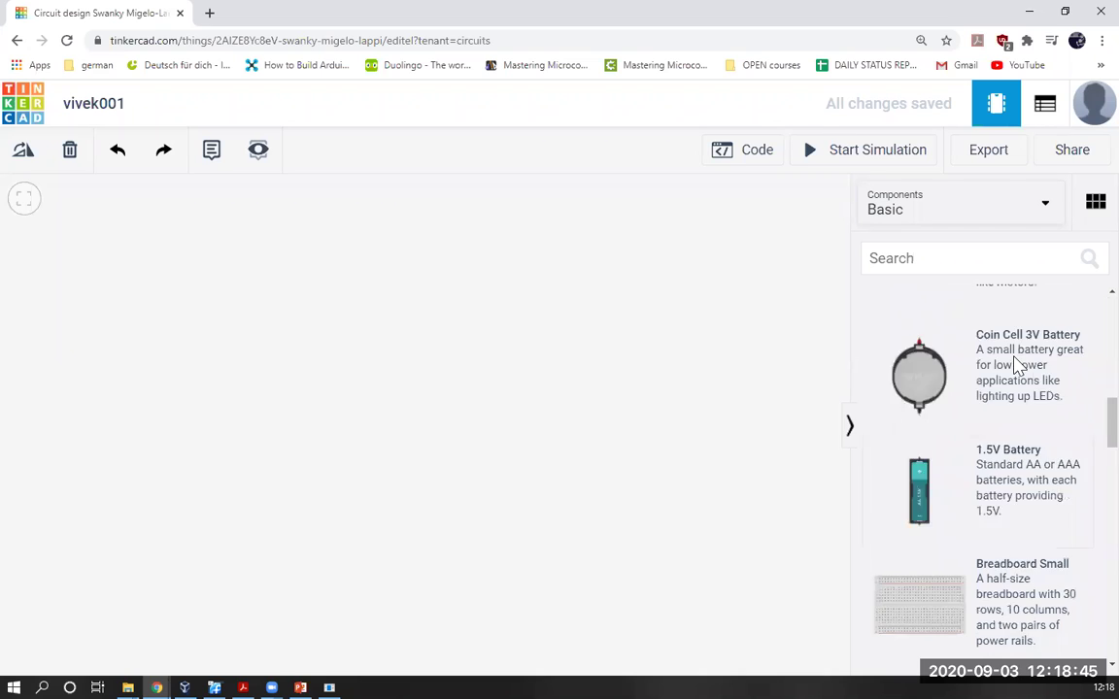
{"action": "scroll", "coordinate": [1010, 389], "scroll_direction": "down", "scroll_amount": 2}
{"action": "scroll", "coordinate": [996, 413], "scroll_direction": "up", "scroll_amount": 1}
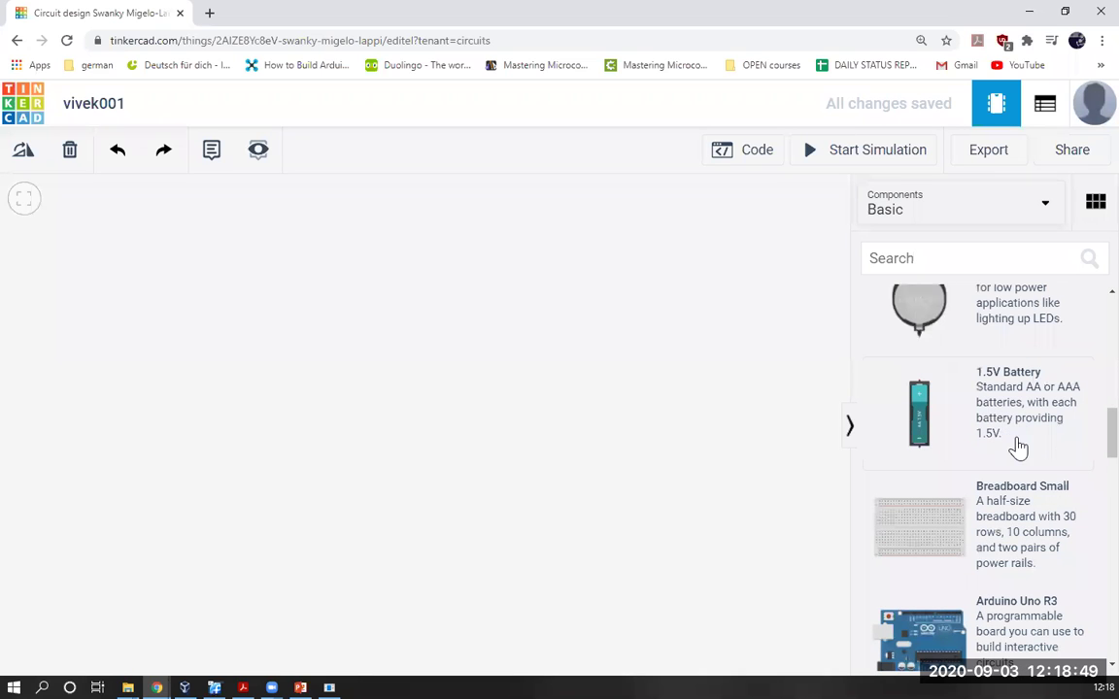
{"action": "scroll", "coordinate": [937, 476], "scroll_direction": "down", "scroll_amount": 5}
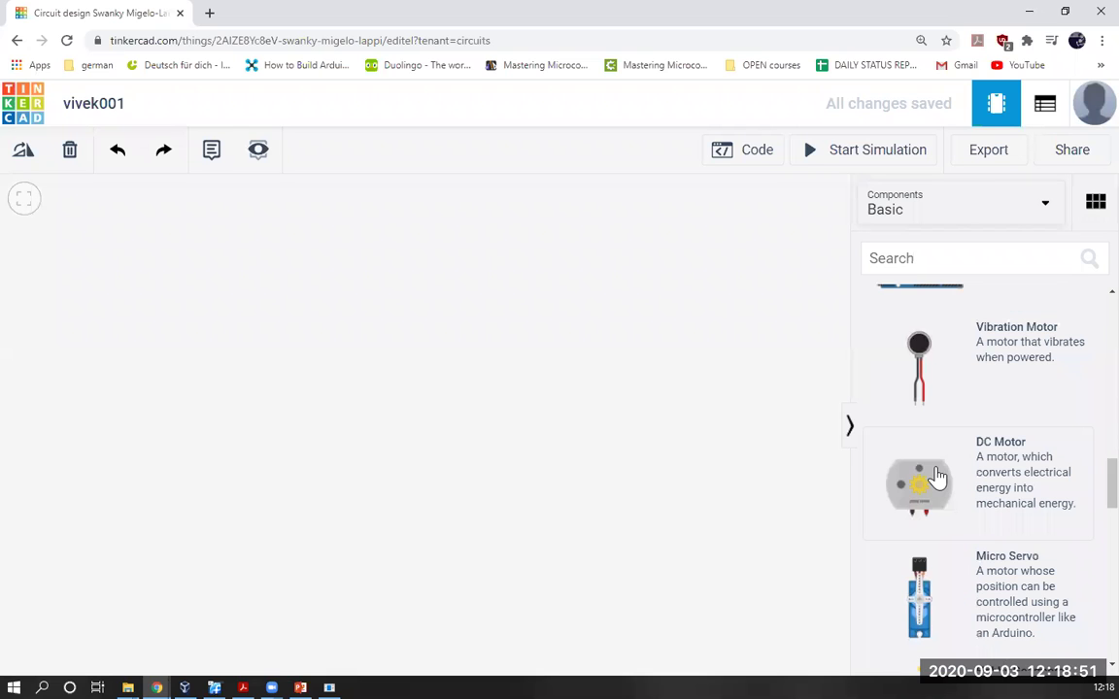
{"action": "scroll", "coordinate": [970, 525], "scroll_direction": "down", "scroll_amount": 4}
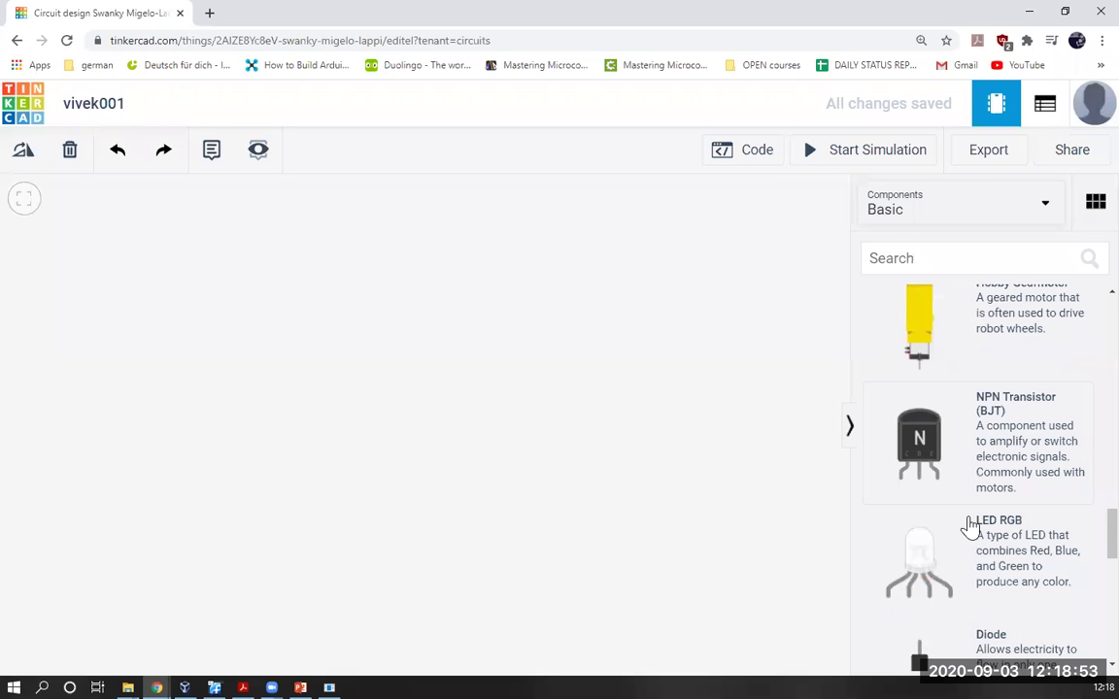
{"action": "scroll", "coordinate": [1001, 466], "scroll_direction": "down", "scroll_amount": 3}
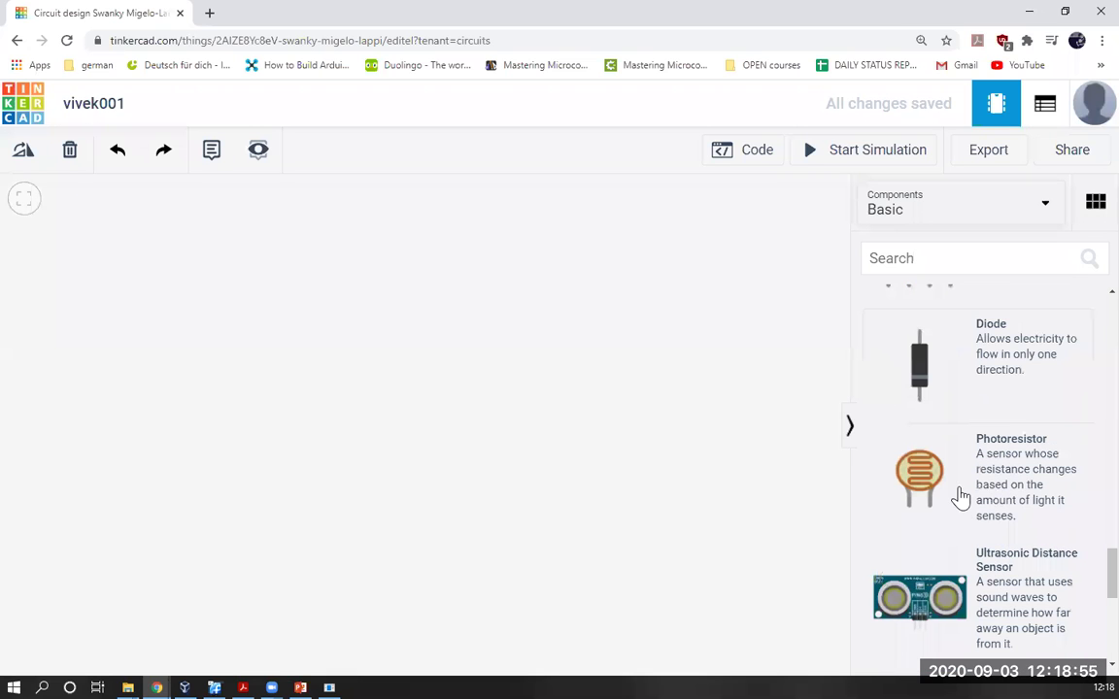
{"action": "scroll", "coordinate": [960, 497], "scroll_direction": "down", "scroll_amount": 3}
{"action": "scroll", "coordinate": [1010, 399], "scroll_direction": "down", "scroll_amount": 3}
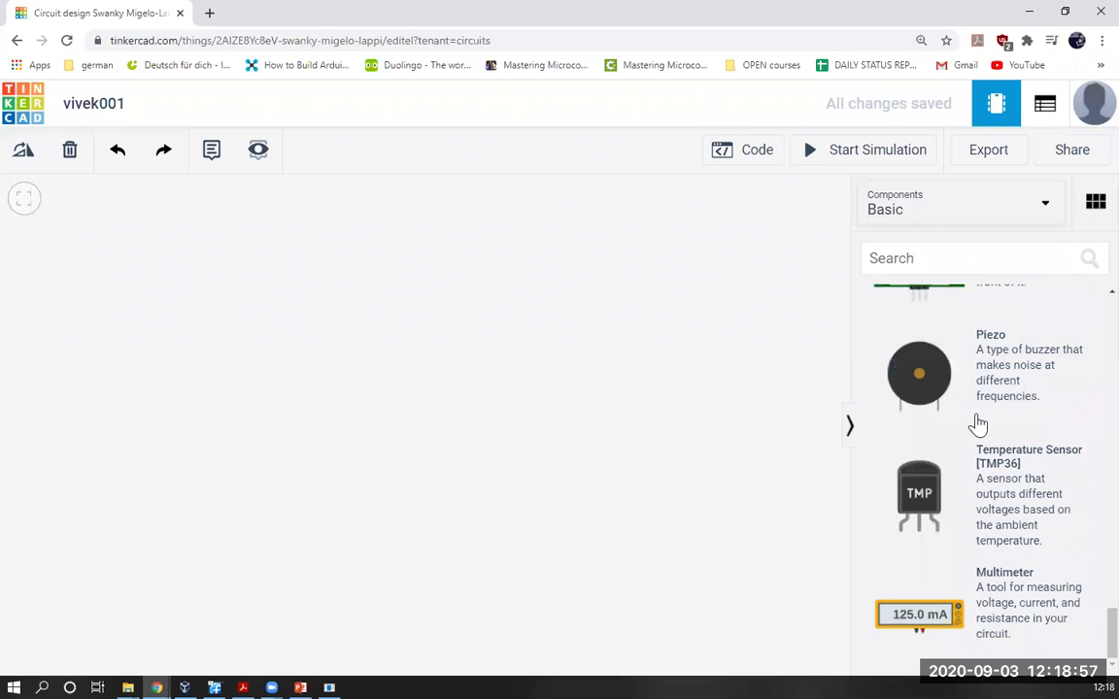
{"action": "scroll", "coordinate": [947, 458], "scroll_direction": "up", "scroll_amount": 3}
{"action": "scroll", "coordinate": [944, 460], "scroll_direction": "up", "scroll_amount": 5}
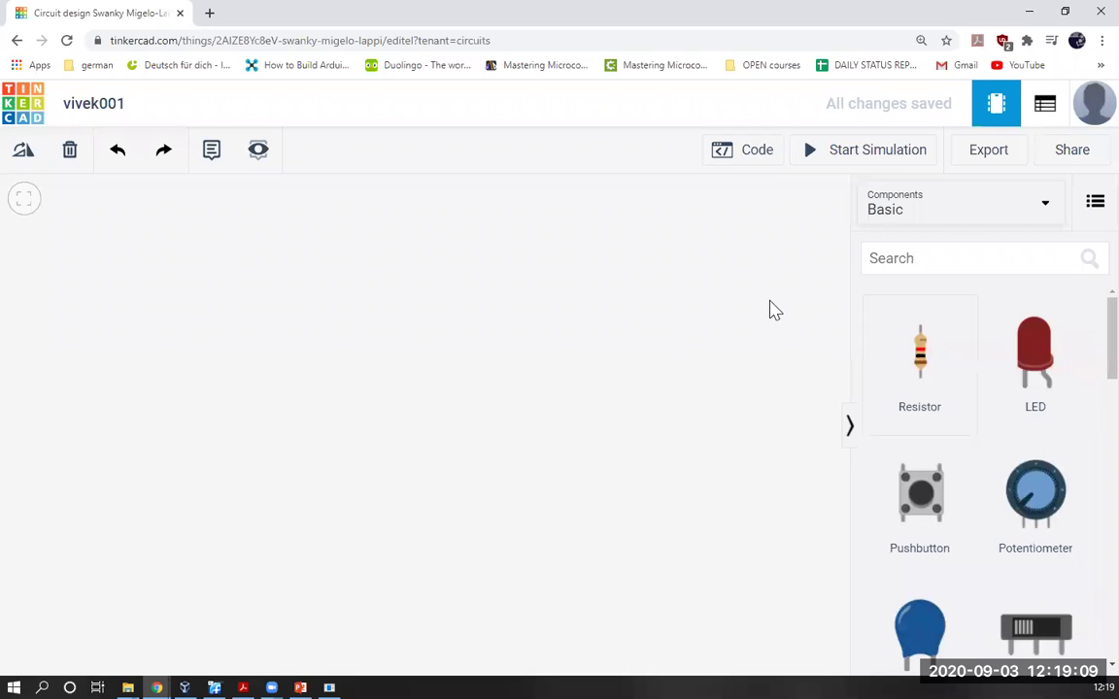
- Try placing a 9V battery in the workspace, view it deselected, and undo the placement
{"action": "scroll", "coordinate": [939, 442], "scroll_direction": "down", "scroll_amount": 4}
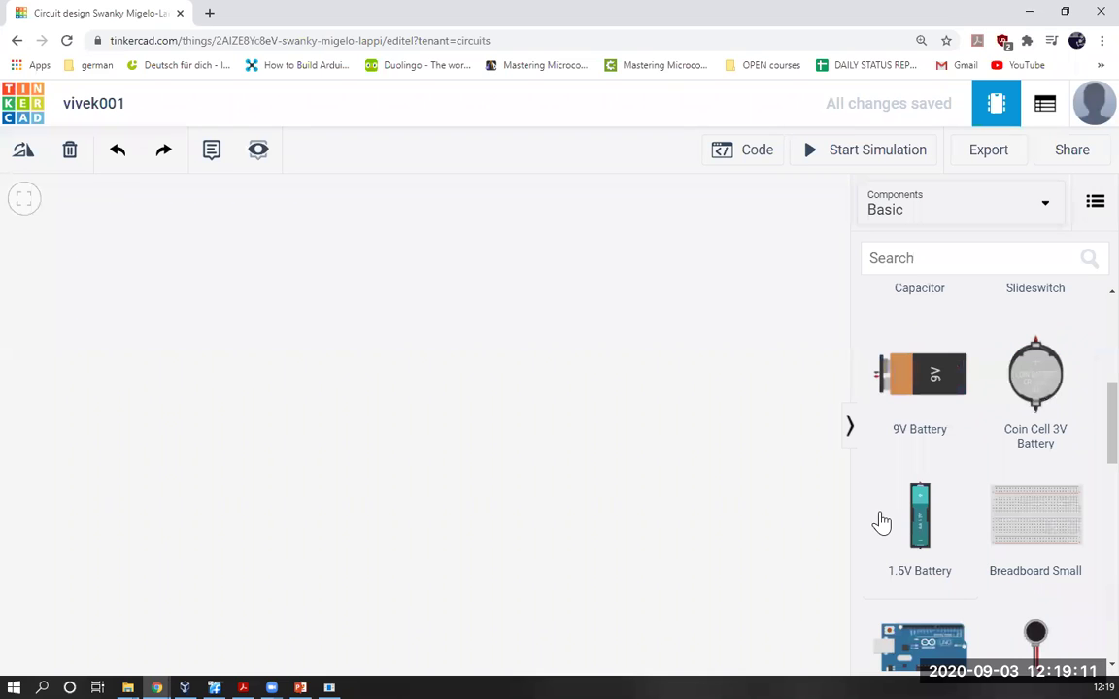
{"action": "scroll", "coordinate": [952, 476], "scroll_direction": "up", "scroll_amount": 1}
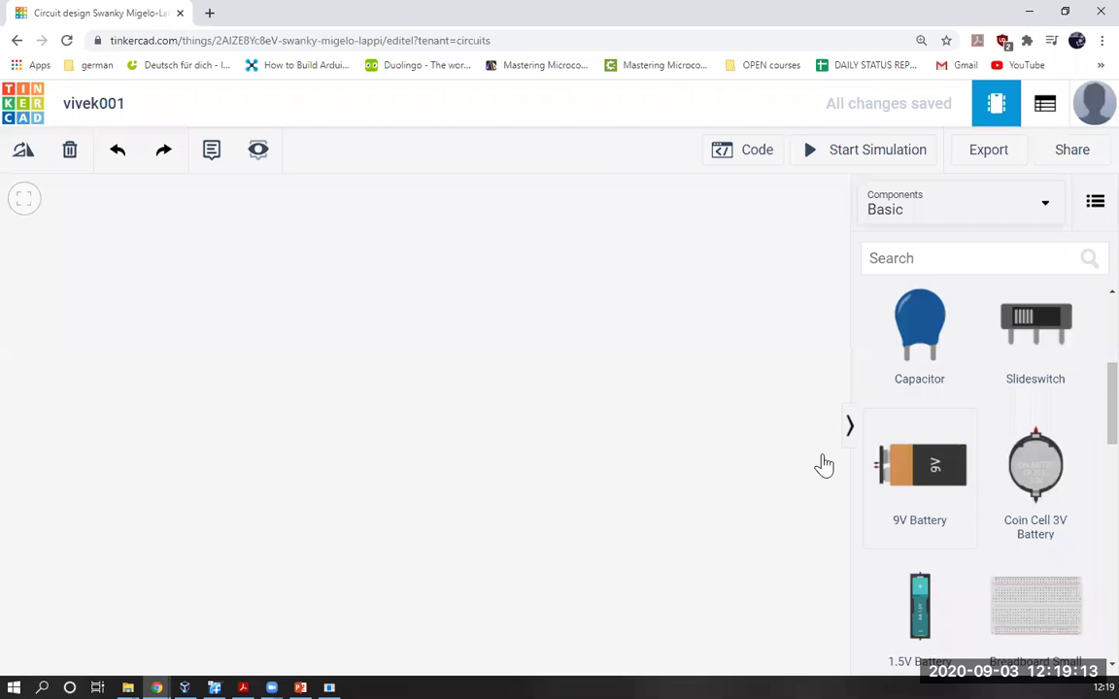
{"action": "left_click", "coordinate": [379, 402]}
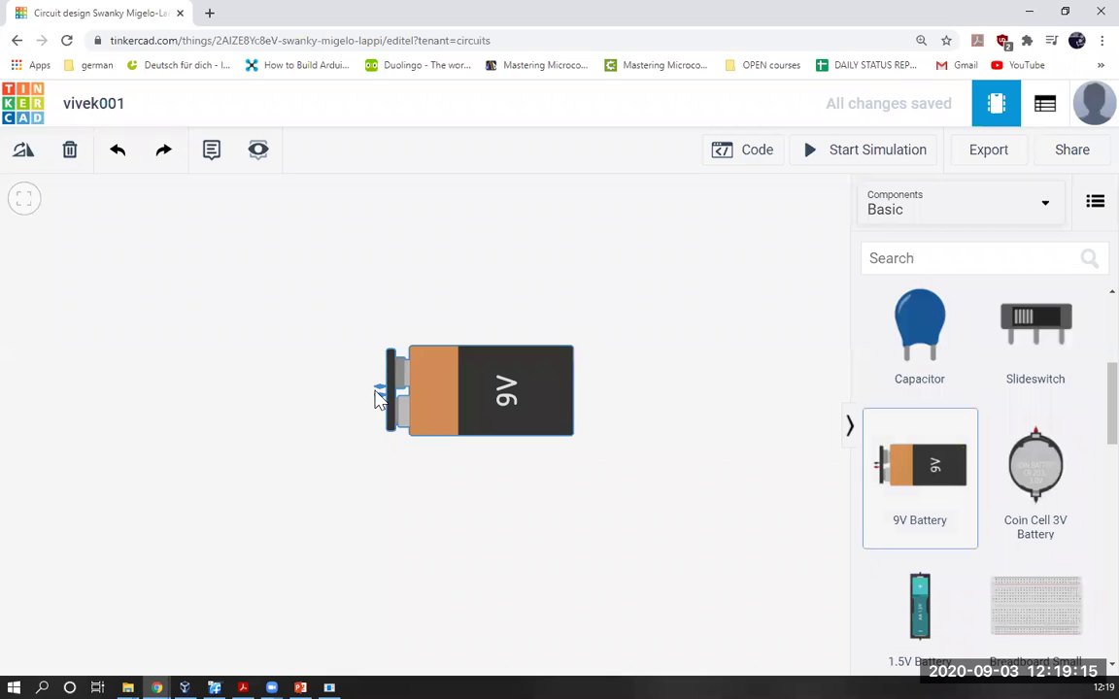
{"action": "left_click", "coordinate": [440, 434]}
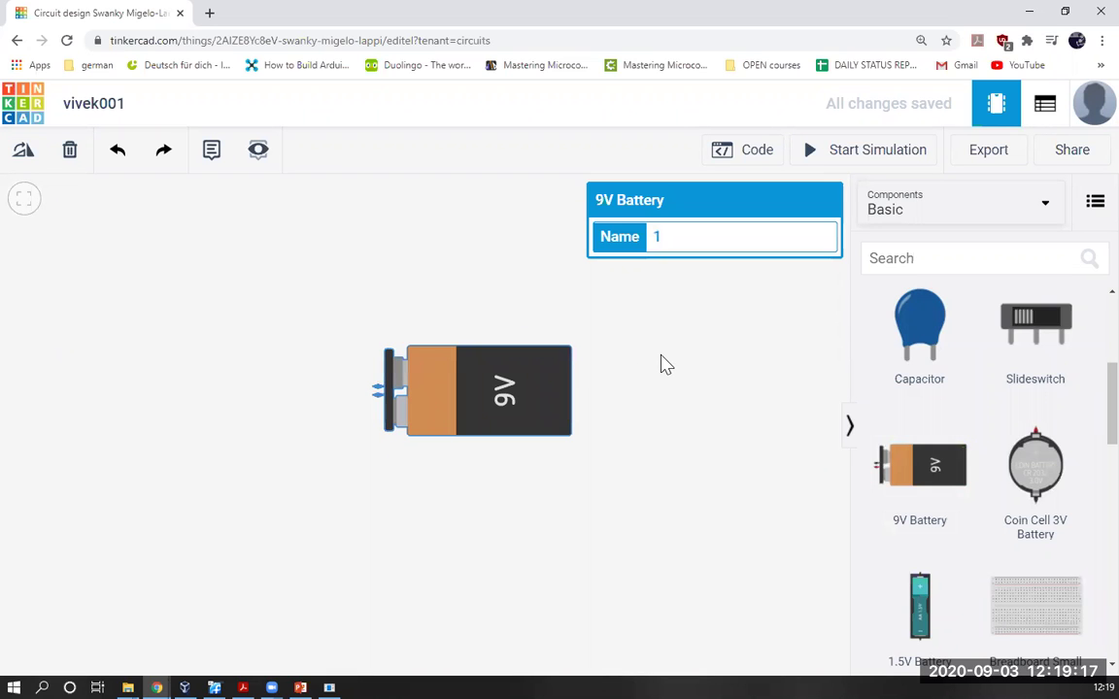
{"action": "scroll", "coordinate": [465, 394], "scroll_direction": "down", "scroll_amount": 1}
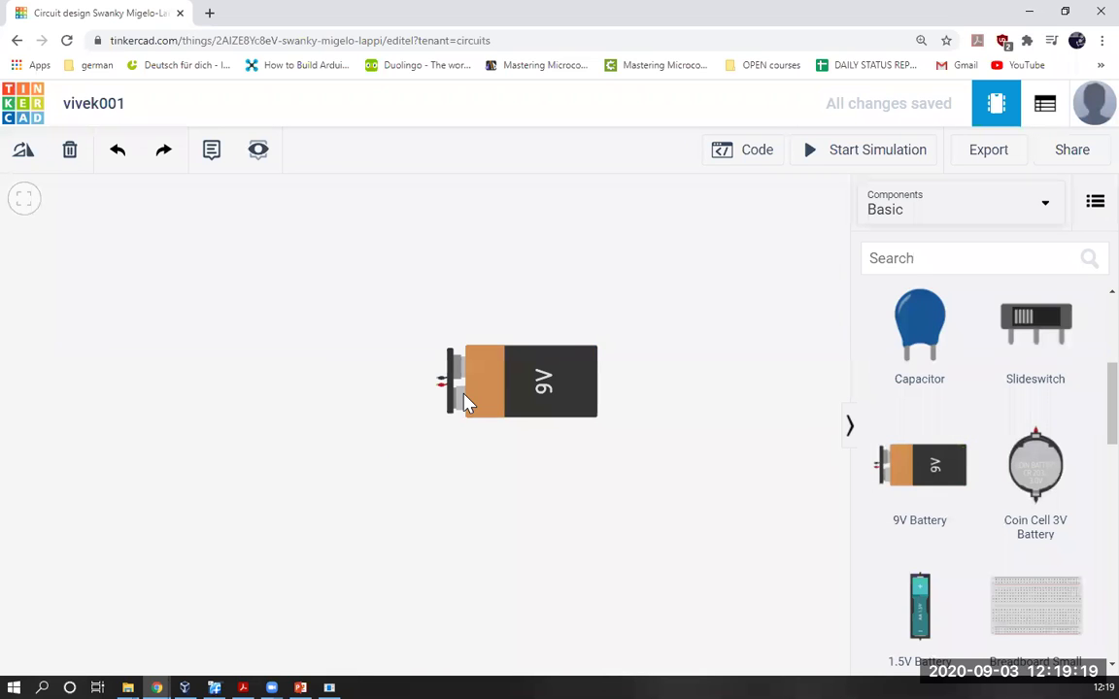
{"action": "key", "text": "ctrl+z"}
{"action": "key", "text": "ctrl+z"}
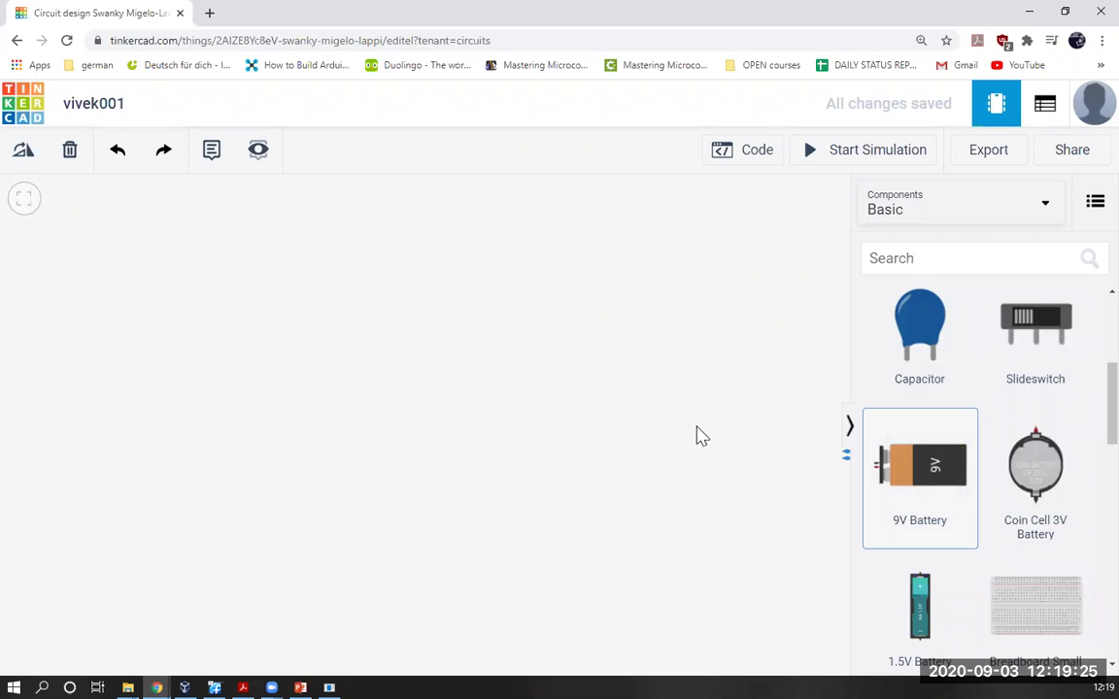
- Place a 9V battery near the middle of the empty workspace
{"action": "left_click", "coordinate": [940, 471]}
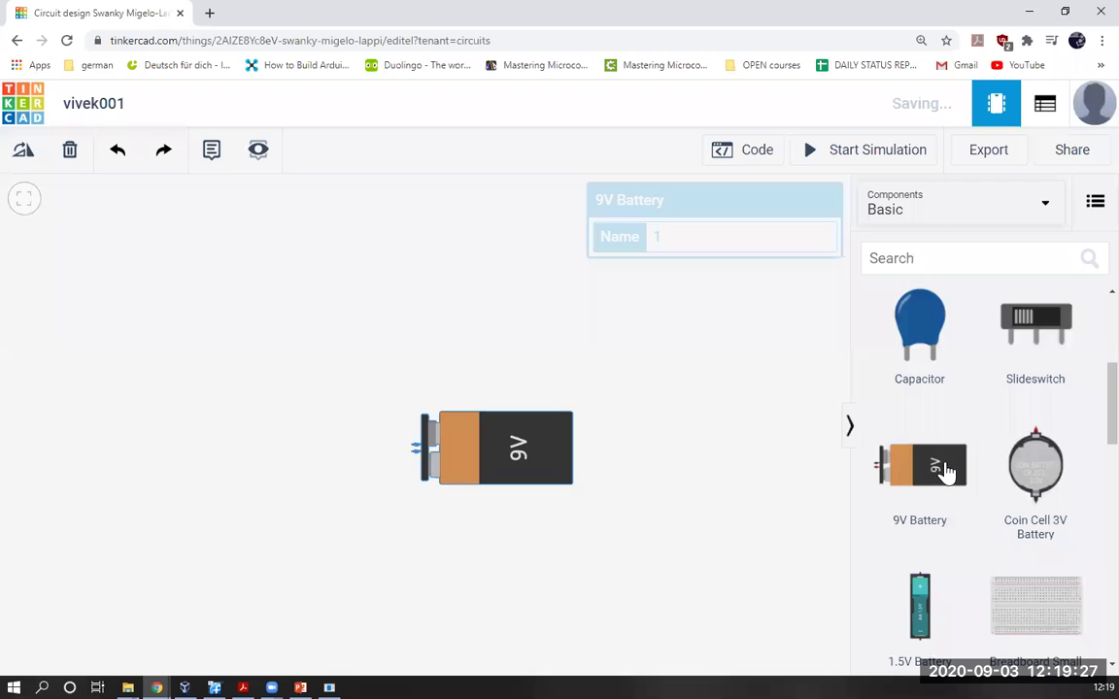
- Try adding a second 9V battery above the first, compare the two by selecting each, and delete the added one
{"action": "key", "text": "ctrl+d"}
{"action": "left_click", "coordinate": [432, 362]}
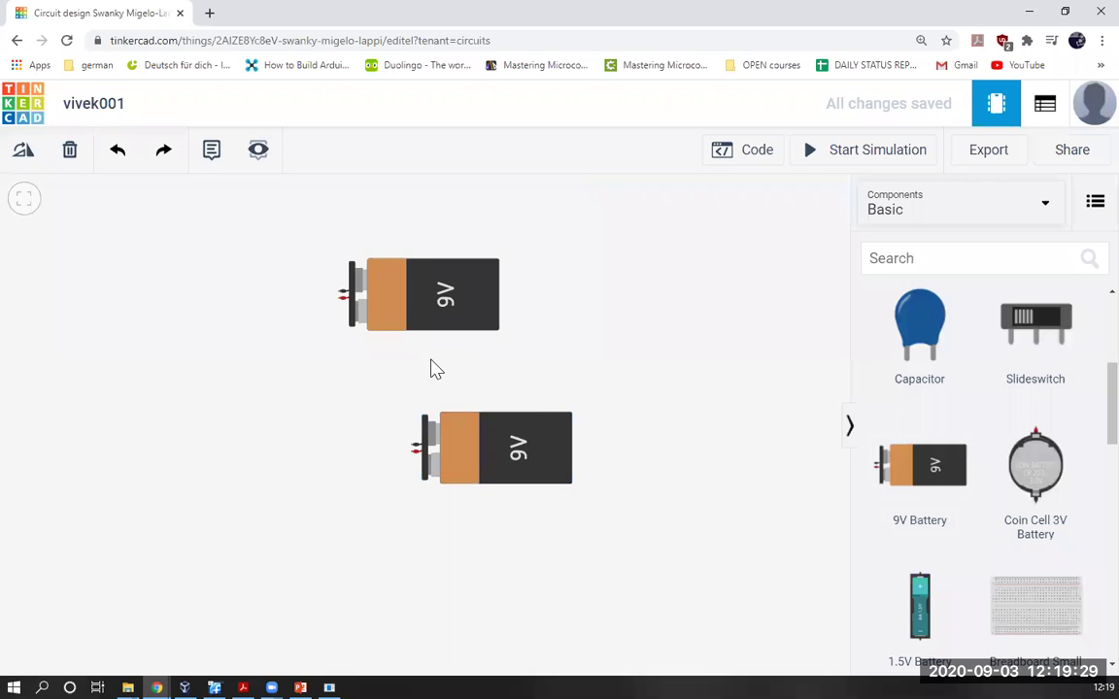
{"action": "scroll", "coordinate": [431, 360], "scroll_direction": "up", "scroll_amount": 2}
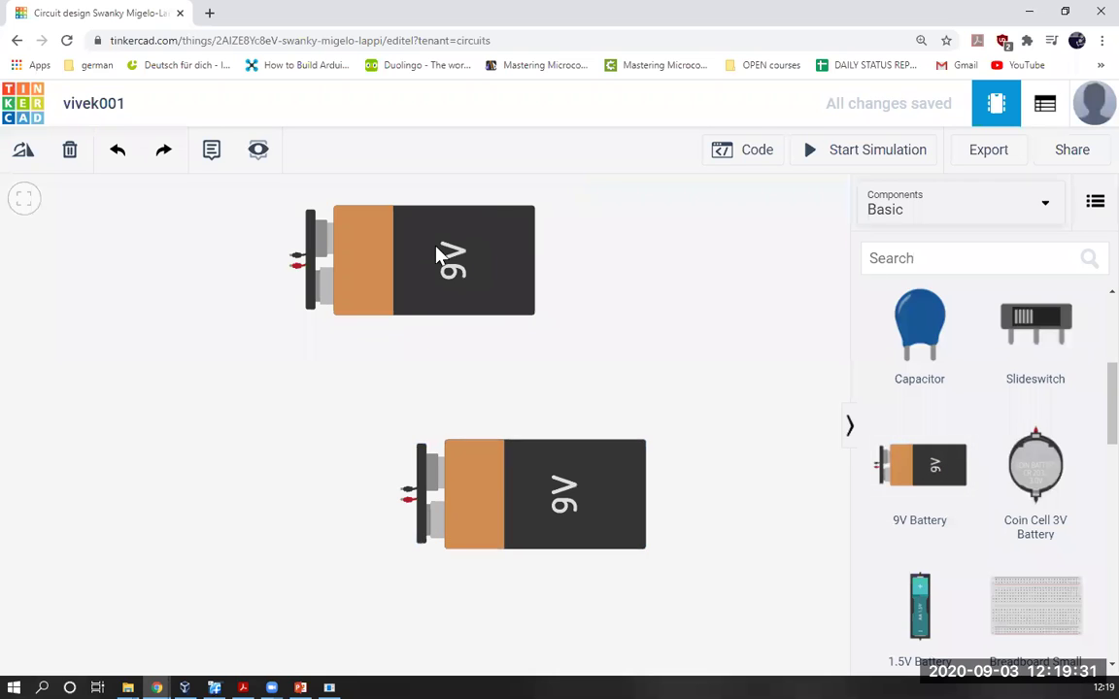
{"action": "left_click", "coordinate": [515, 494]}
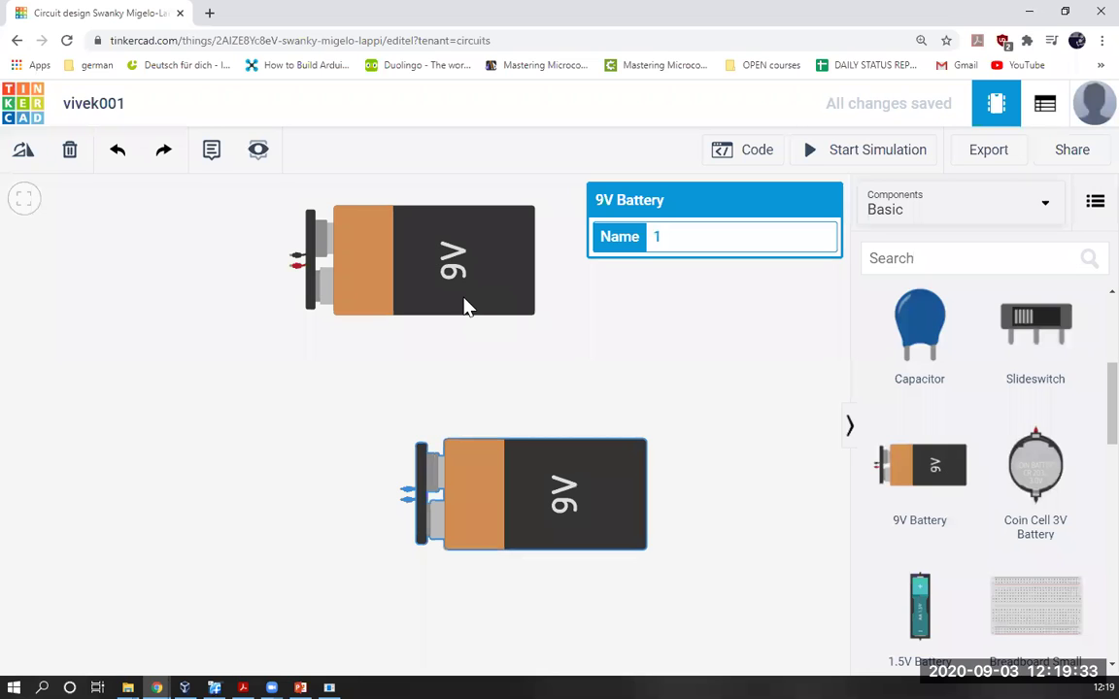
{"action": "left_click", "coordinate": [464, 305]}
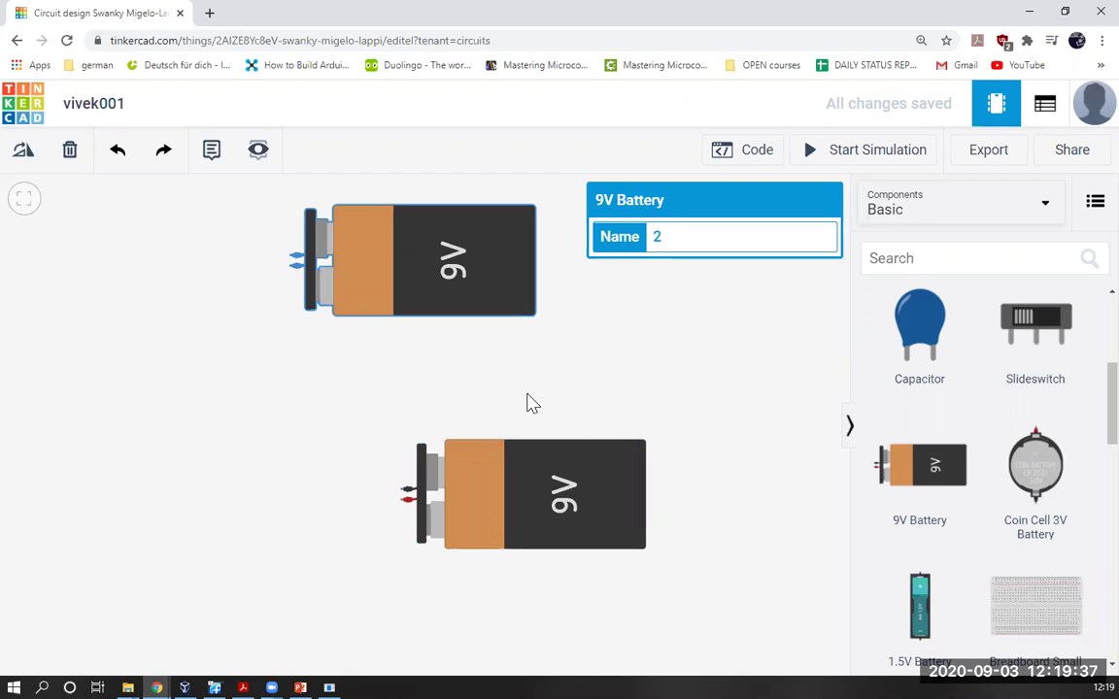
{"action": "key", "text": "Delete"}
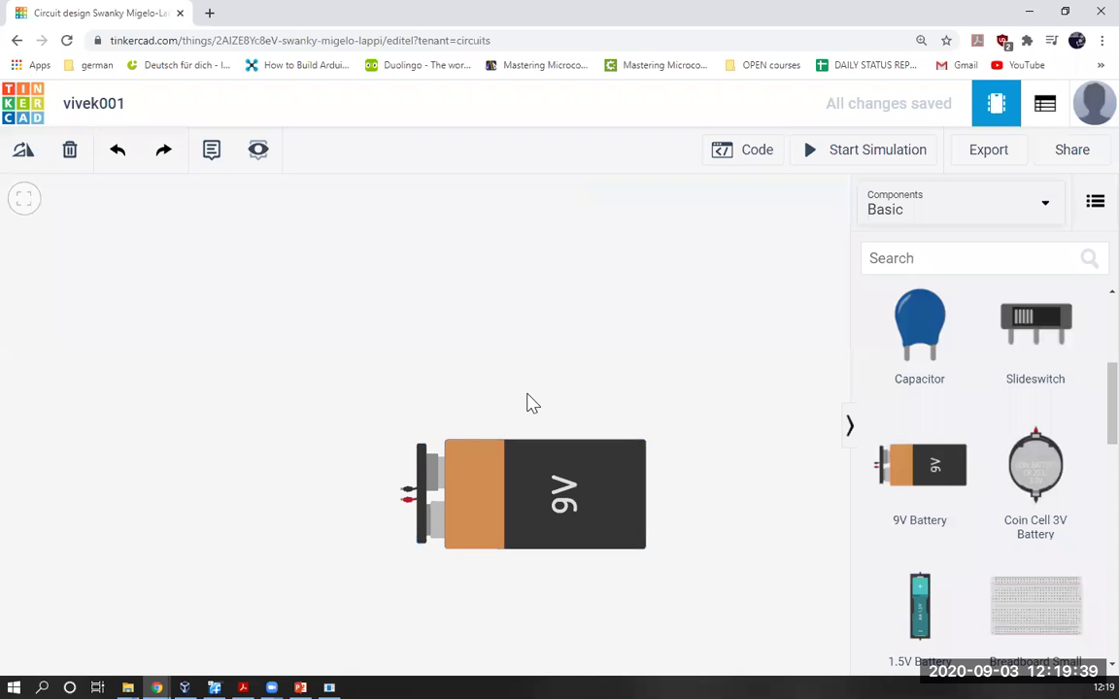
- Reposition the remaining 9V battery near the middle of the workspace
{"action": "scroll", "coordinate": [527, 399], "scroll_direction": "down", "scroll_amount": 2}
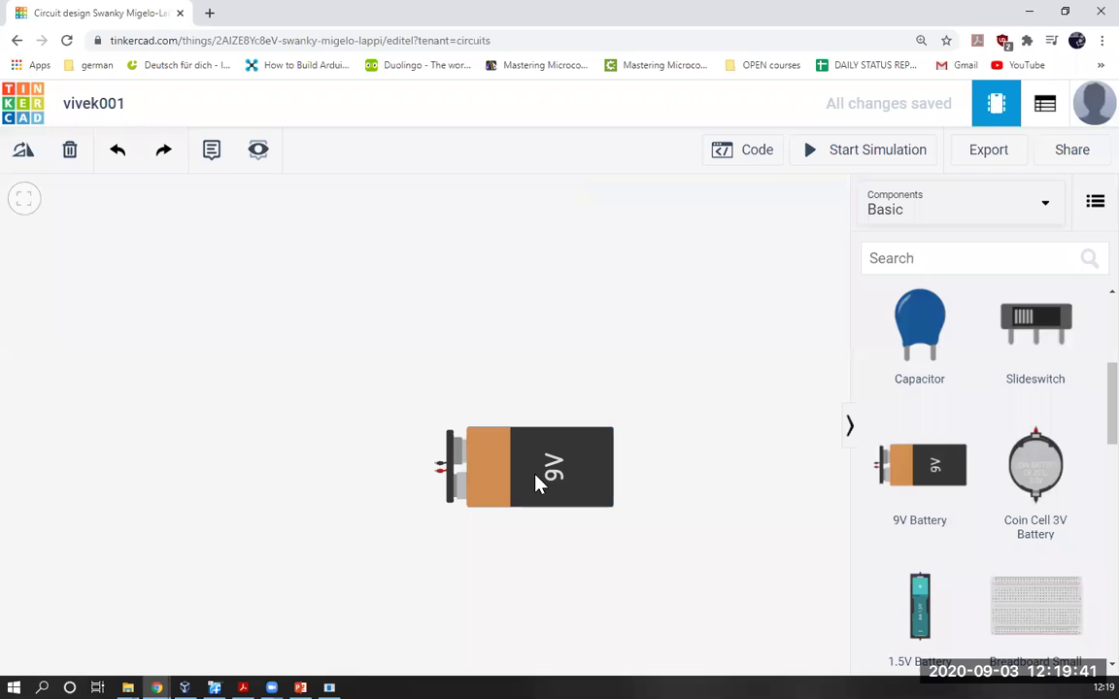
{"action": "scroll", "coordinate": [532, 475], "scroll_direction": "up", "scroll_amount": 2}
{"action": "left_click_drag", "start_coordinate": [568, 511], "coordinate": [452, 428]}
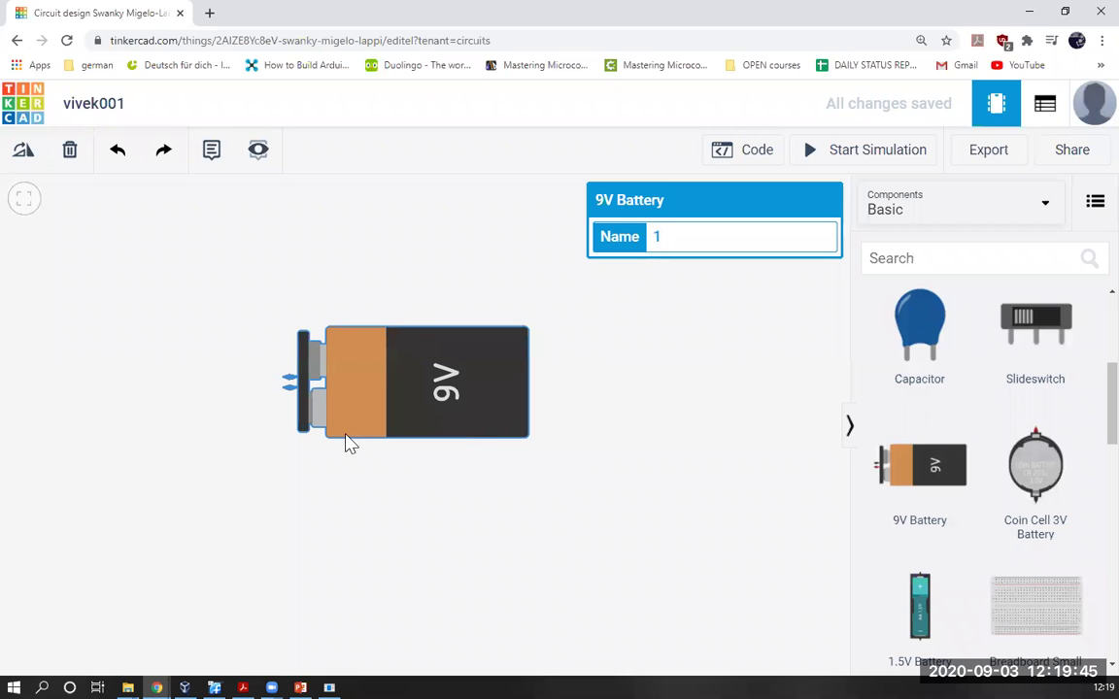
{"action": "left_click_drag", "start_coordinate": [397, 376], "coordinate": [433, 411]}
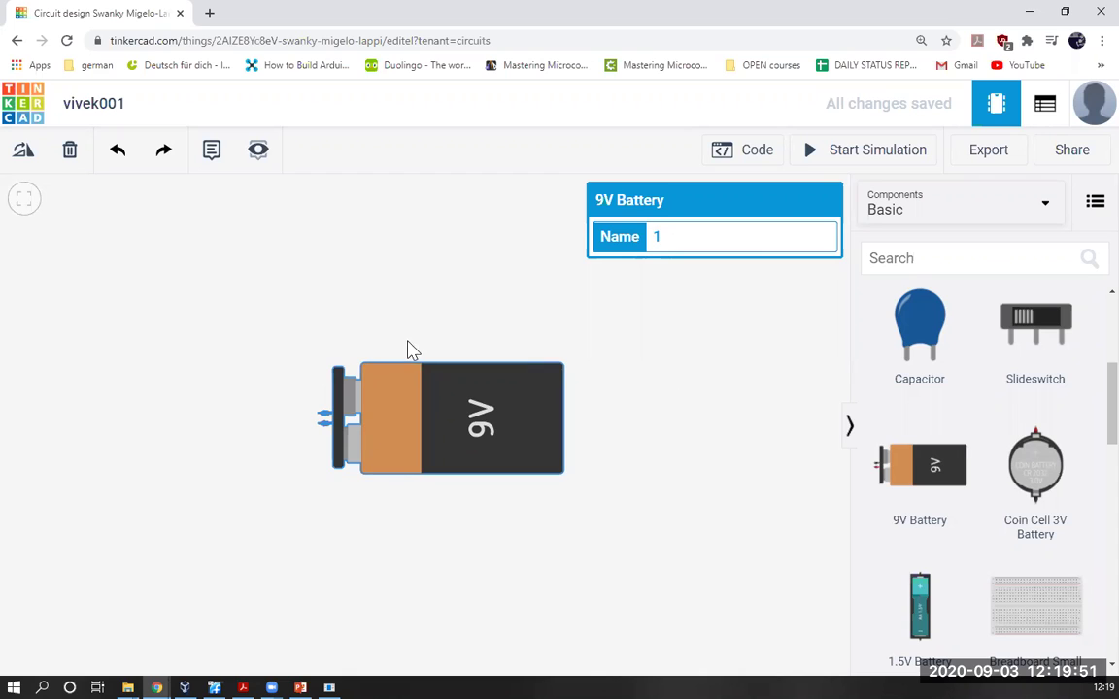
- Rotate the 9V battery in steps past vertical and undo back until it stands upright with its terminals pointing up
{"action": "left_click", "coordinate": [672, 367]}
{"action": "left_click", "coordinate": [497, 418]}
{"action": "left_click", "coordinate": [23, 152]}
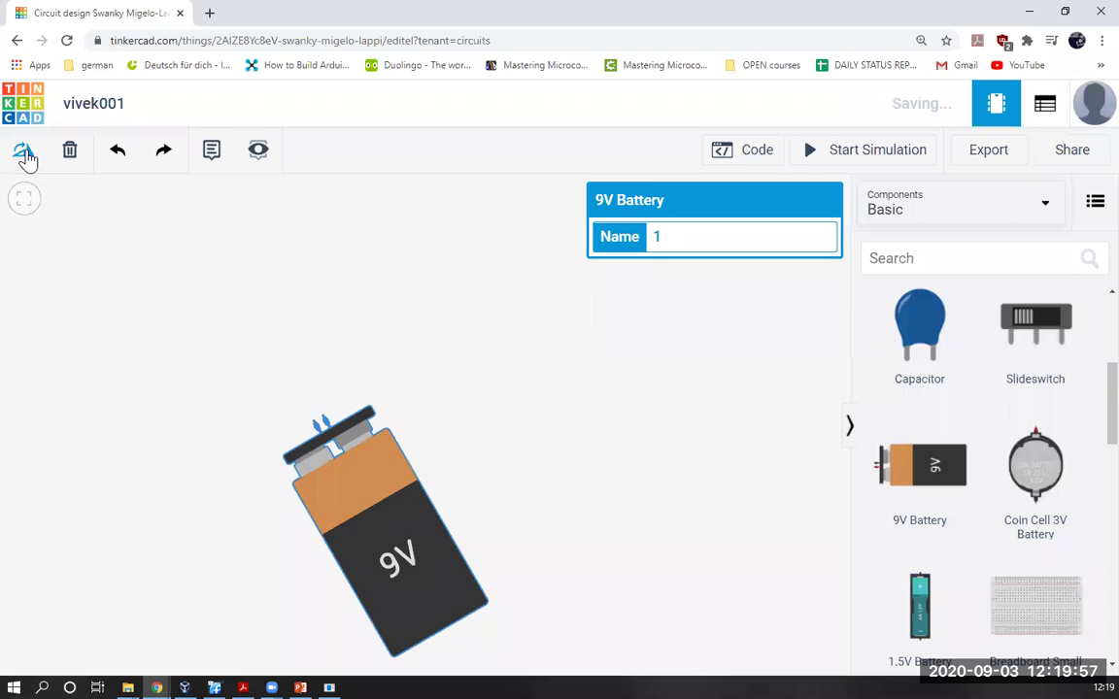
{"action": "left_click", "coordinate": [23, 152]}
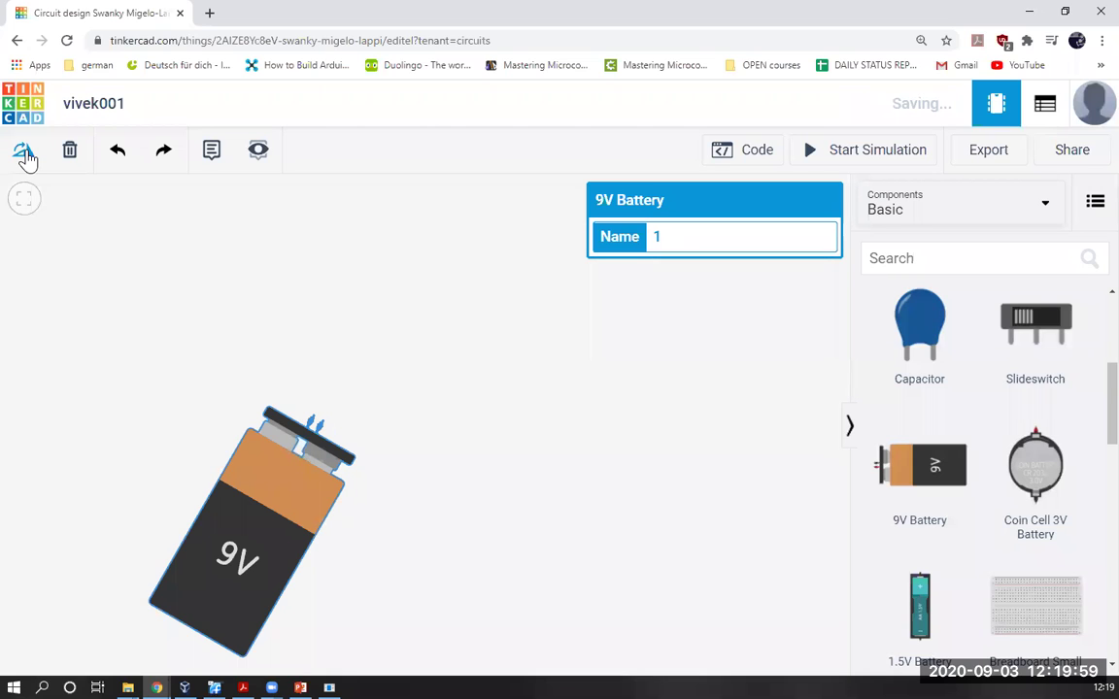
{"action": "left_click", "coordinate": [23, 153]}
{"action": "left_click", "coordinate": [23, 152]}
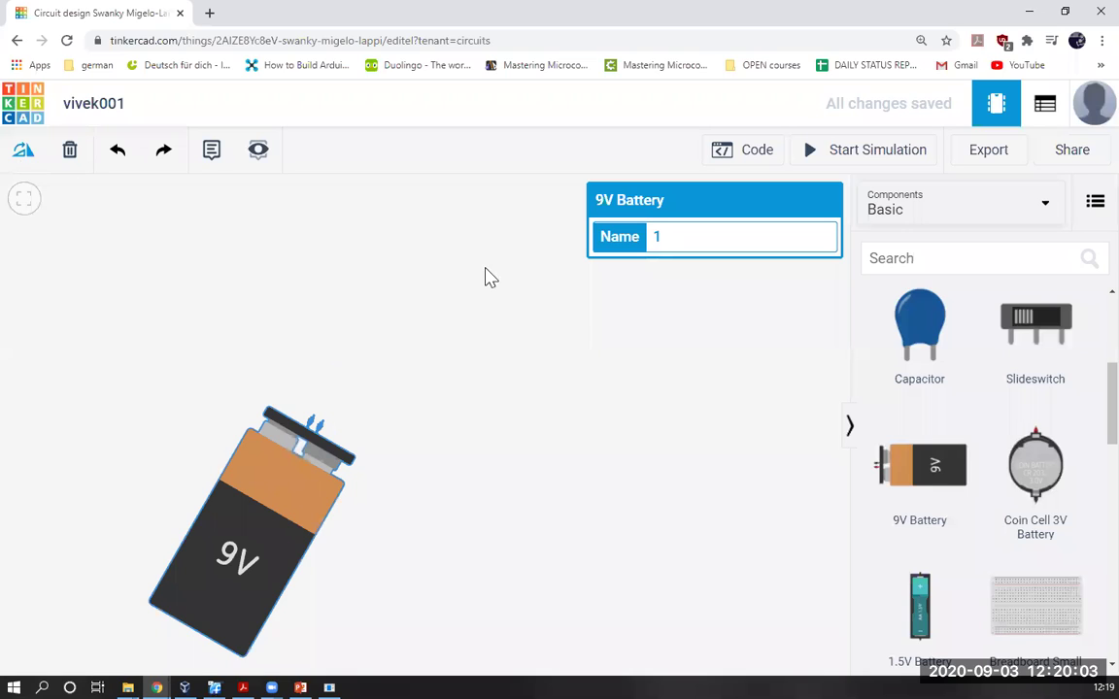
{"action": "left_click", "coordinate": [118, 156]}
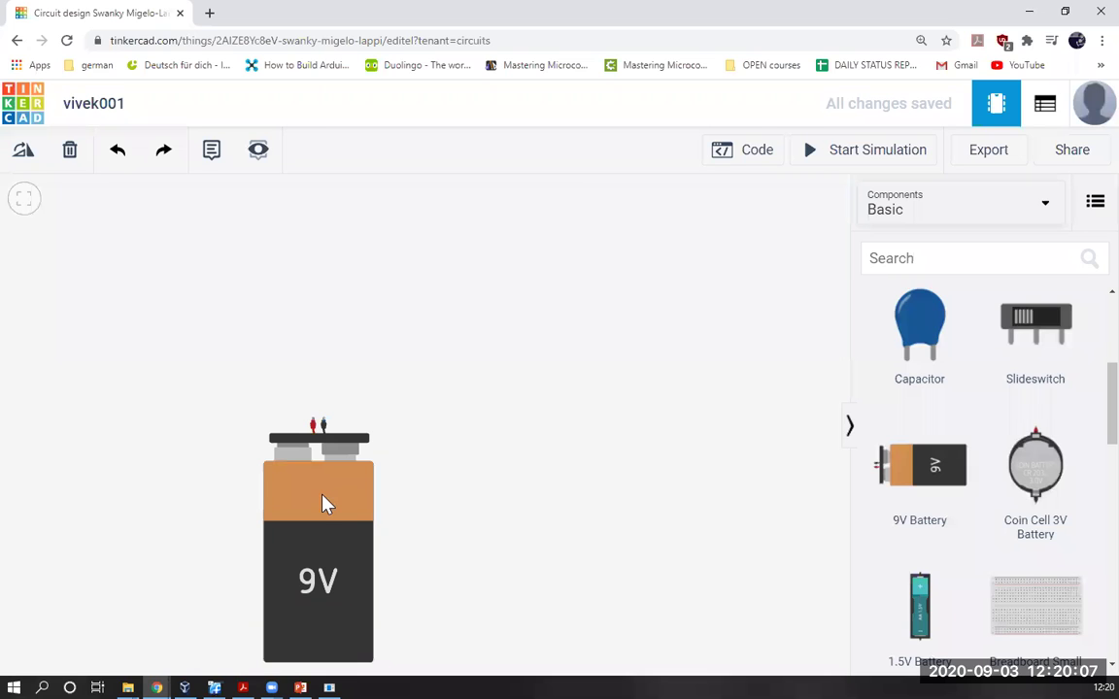
{"action": "left_click", "coordinate": [116, 154]}
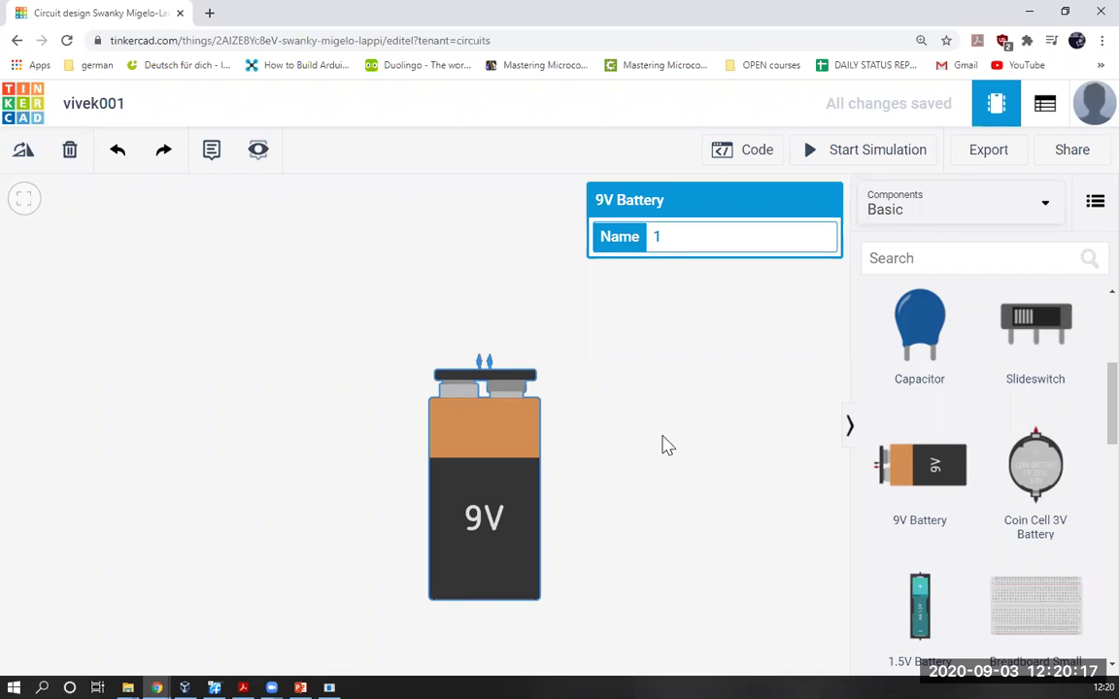
{"action": "left_click", "coordinate": [535, 292]}
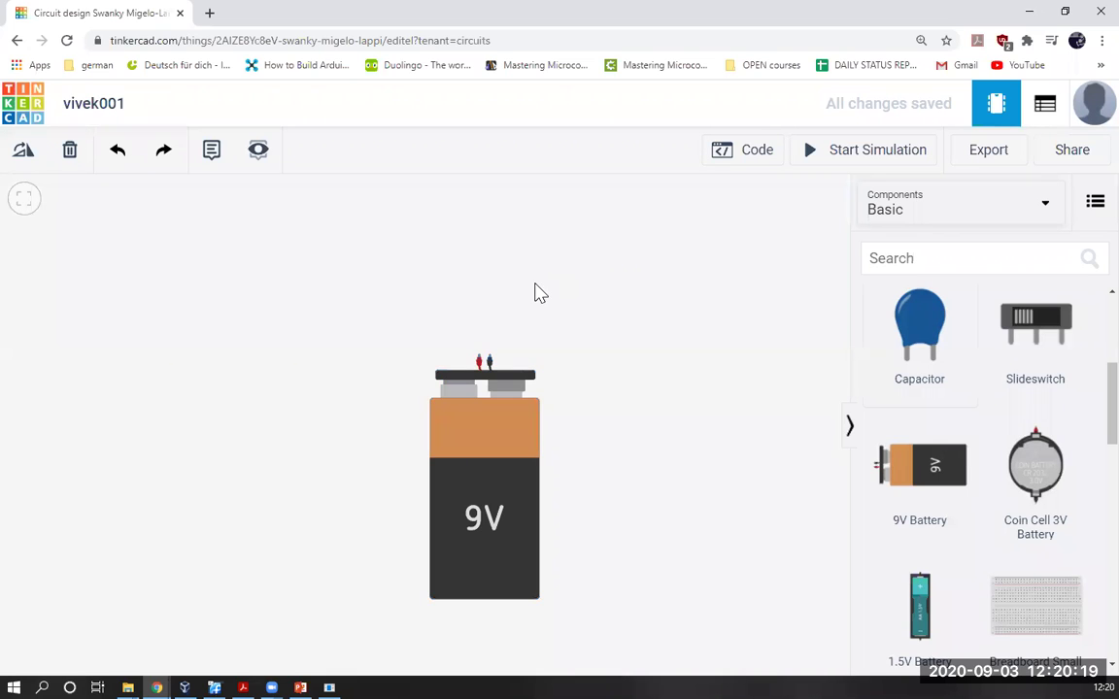
- Place a note annotation in the workspace and move it onto the 9V battery's terminals
{"action": "left_click", "coordinate": [465, 490]}
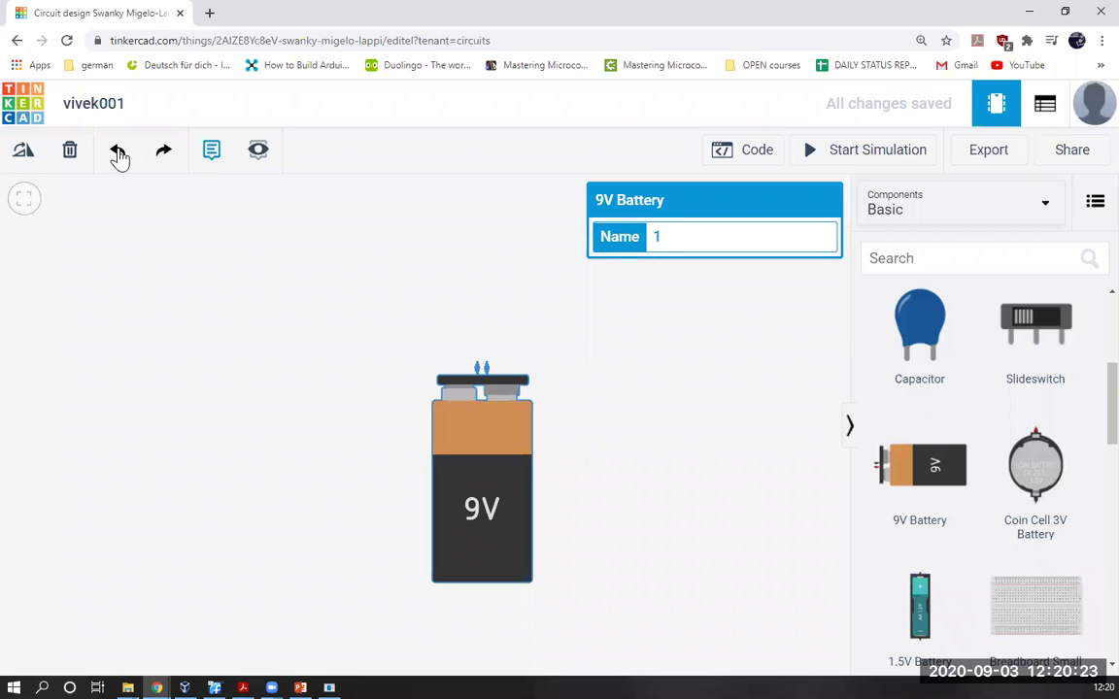
{"action": "left_click", "coordinate": [210, 157]}
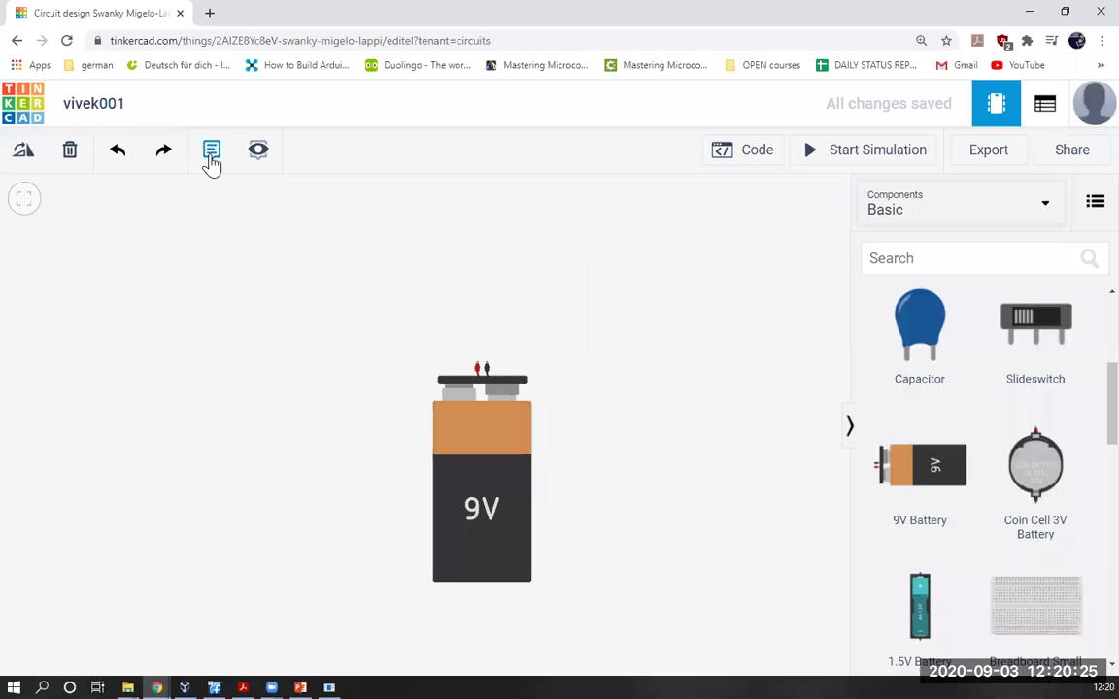
{"action": "left_click", "coordinate": [364, 307]}
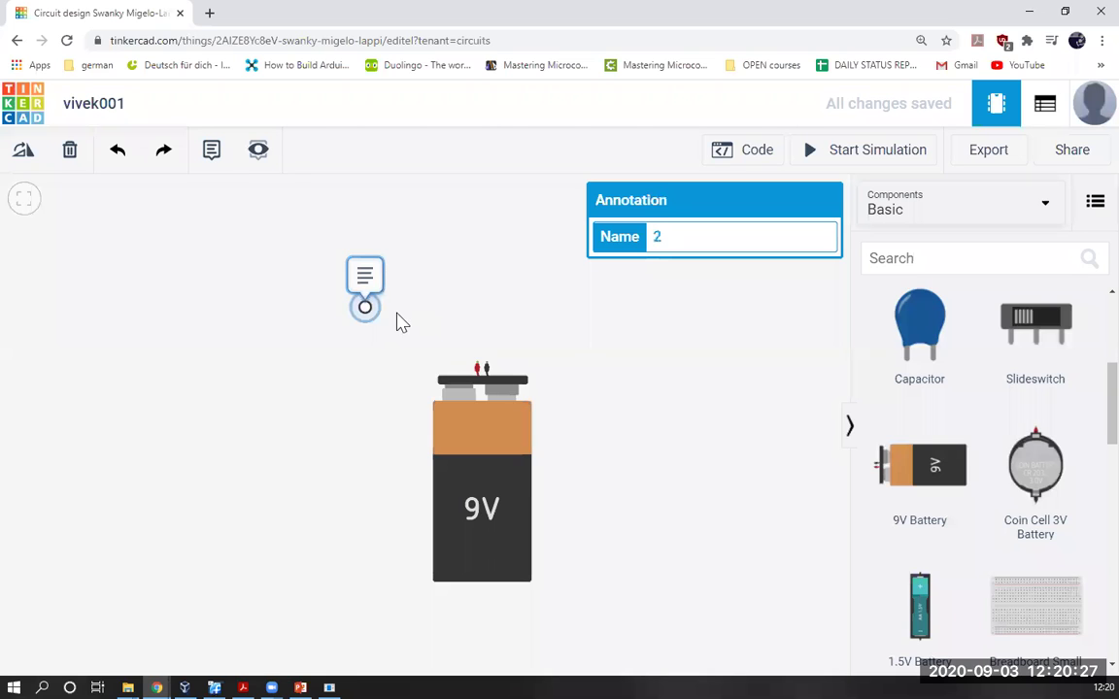
{"action": "left_click_drag", "start_coordinate": [365, 307], "coordinate": [478, 357]}
{"action": "left_click_drag", "start_coordinate": [490, 310], "coordinate": [501, 319]}
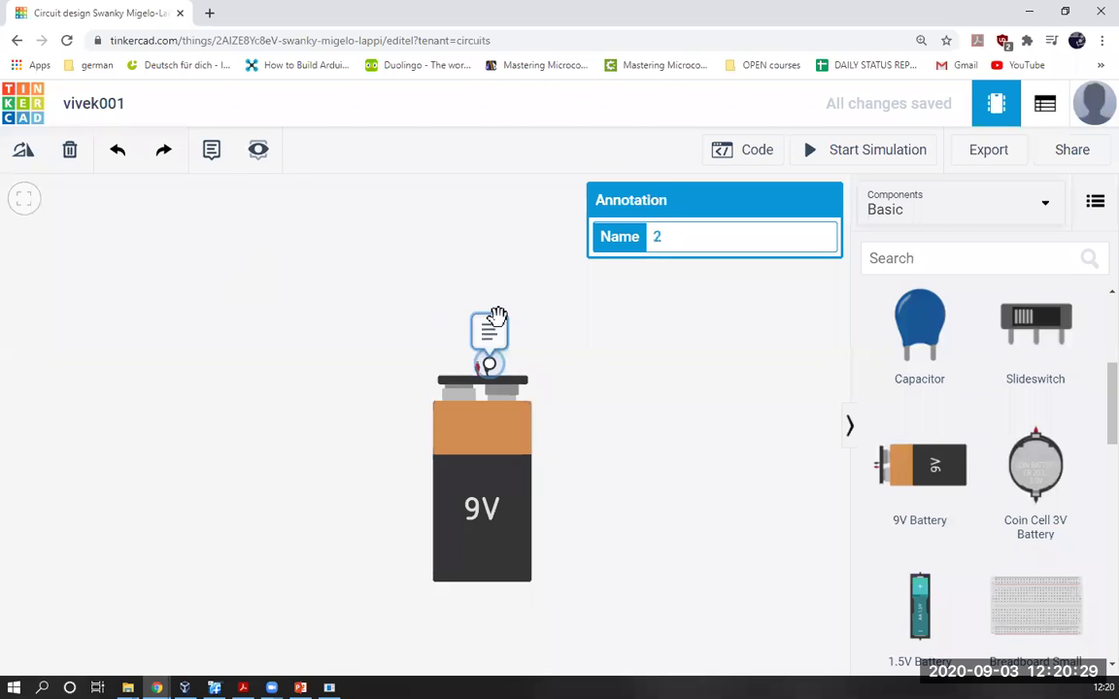
{"action": "left_click", "coordinate": [599, 375]}
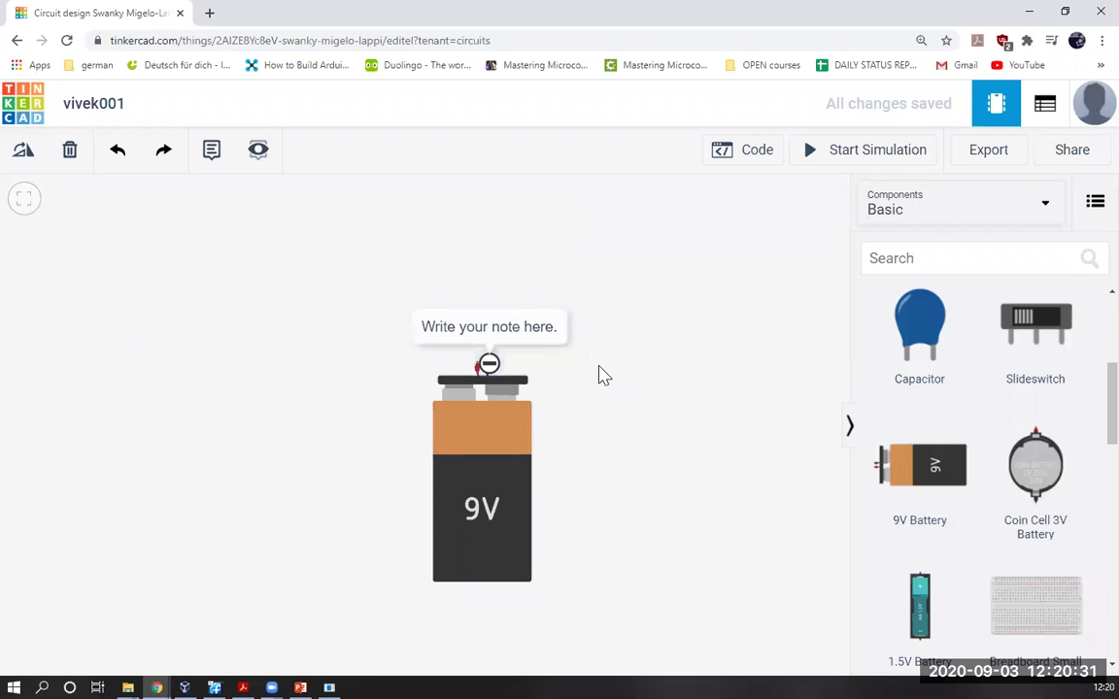
- Write "w1" as the text of the note at the battery terminals, and delete the annotation
{"action": "left_click", "coordinate": [515, 327]}
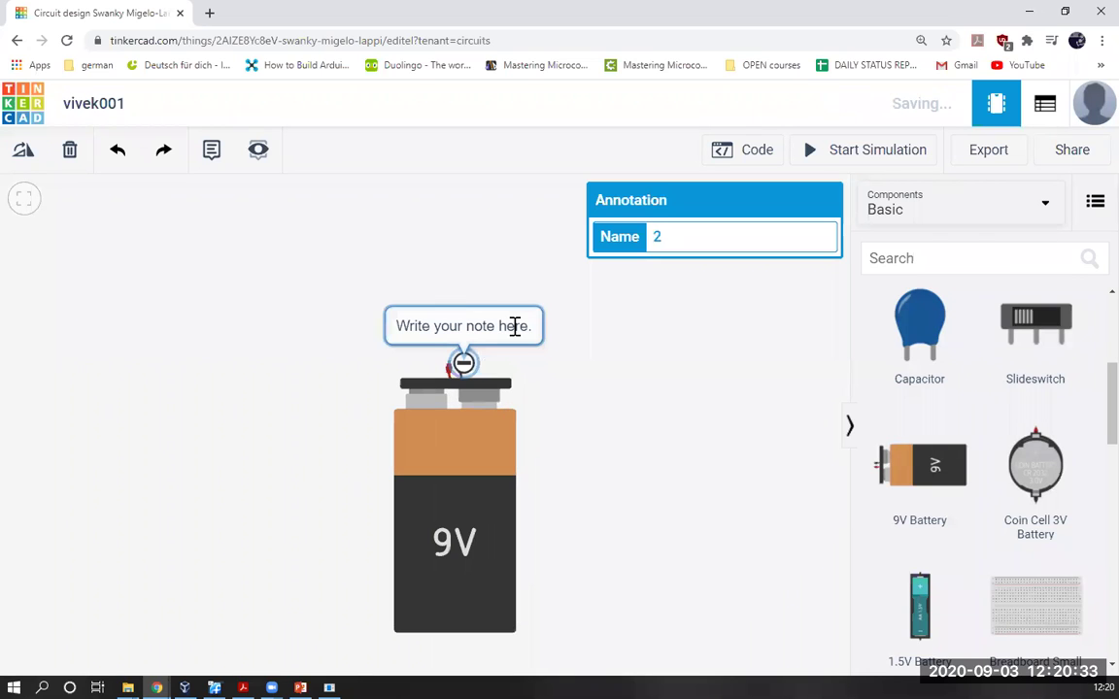
{"action": "triple_click", "coordinate": [515, 327]}
{"action": "type", "text": "w1"}
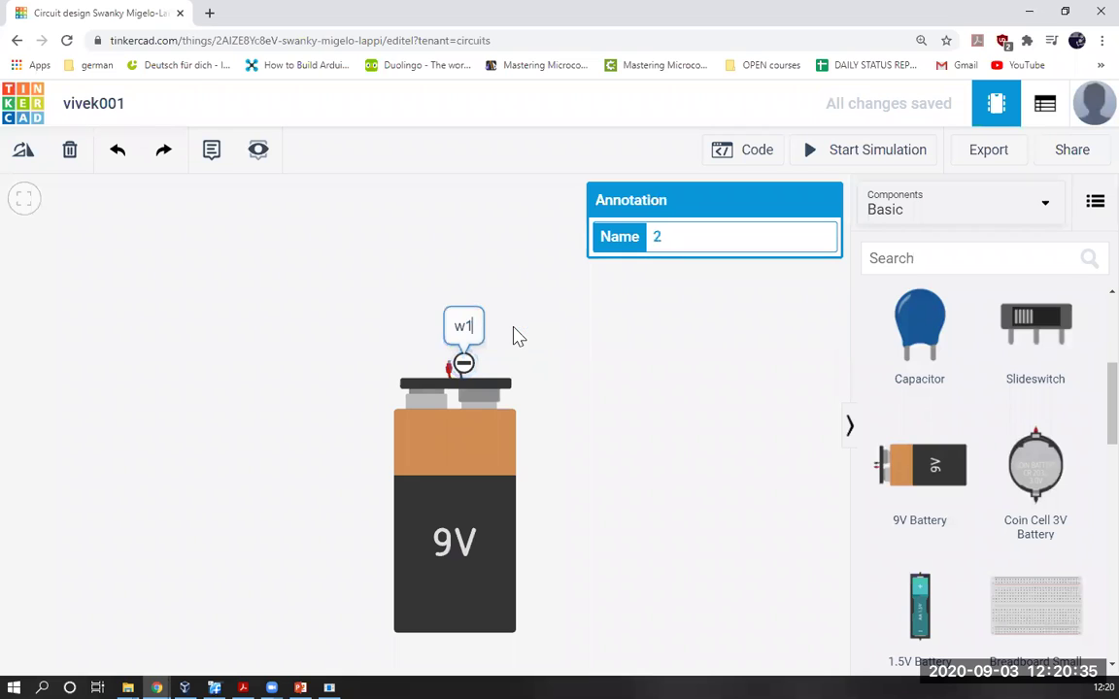
{"action": "left_click", "coordinate": [528, 330]}
{"action": "left_click", "coordinate": [463, 328]}
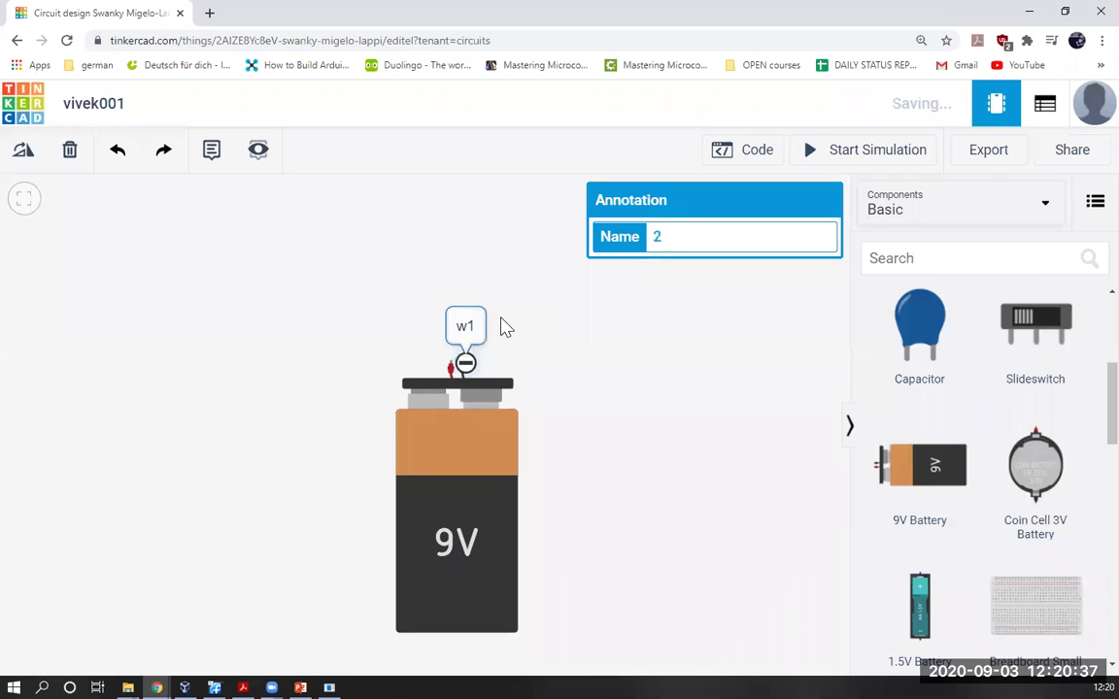
{"action": "key", "text": "Delete"}
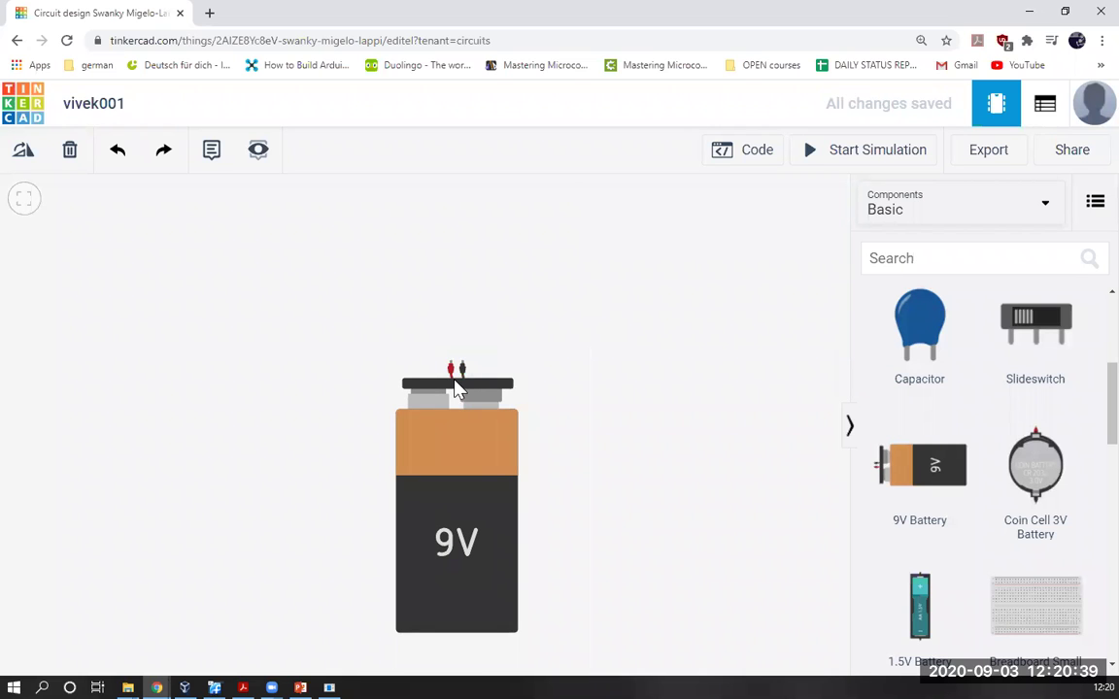
- Toggle the visibility of annotations off and on again, and fit the view to the 9V battery
{"action": "scroll", "coordinate": [454, 380], "scroll_direction": "up", "scroll_amount": 1}
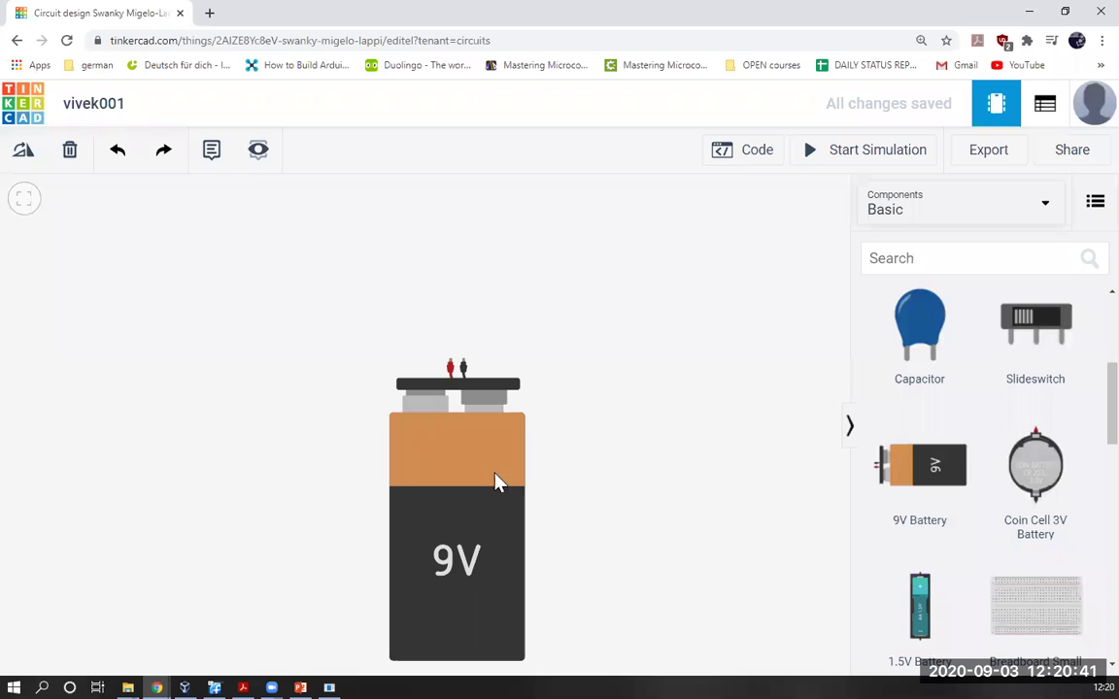
{"action": "scroll", "coordinate": [387, 309], "scroll_direction": "down", "scroll_amount": 1}
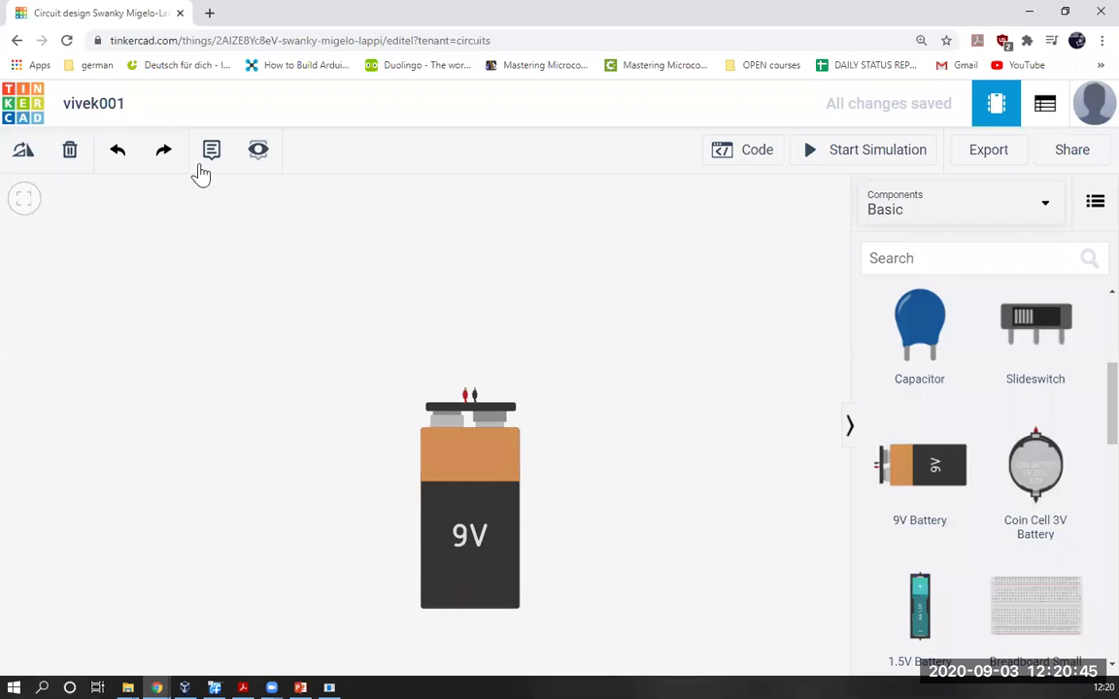
{"action": "left_click", "coordinate": [250, 158]}
{"action": "left_click", "coordinate": [255, 156]}
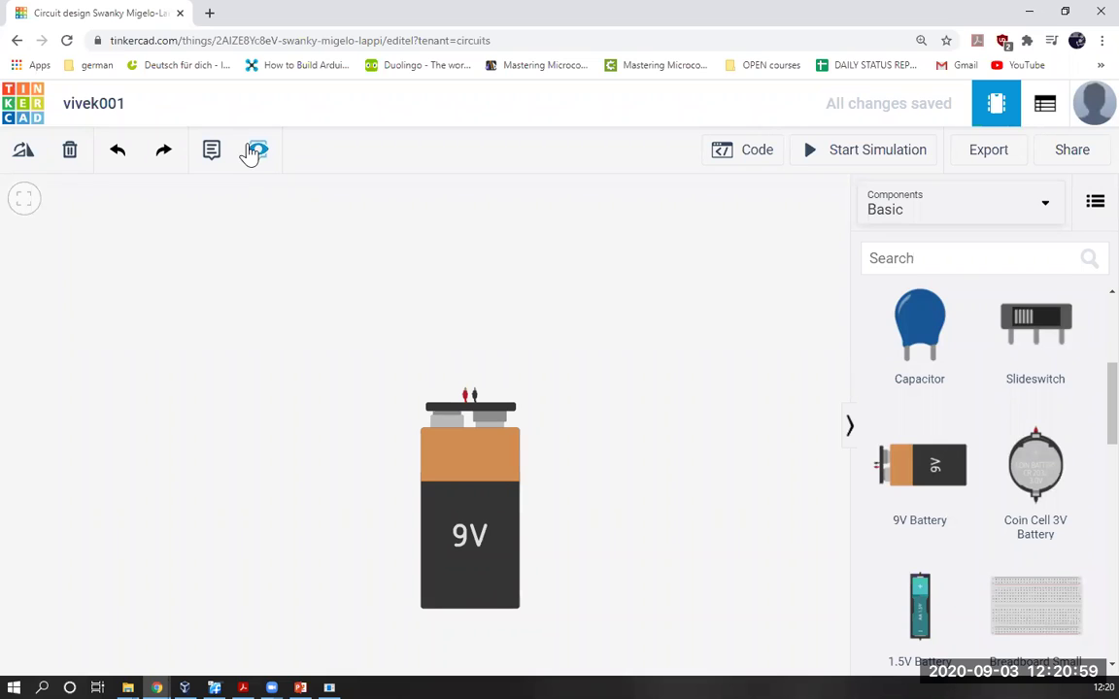
{"action": "left_click", "coordinate": [29, 202]}
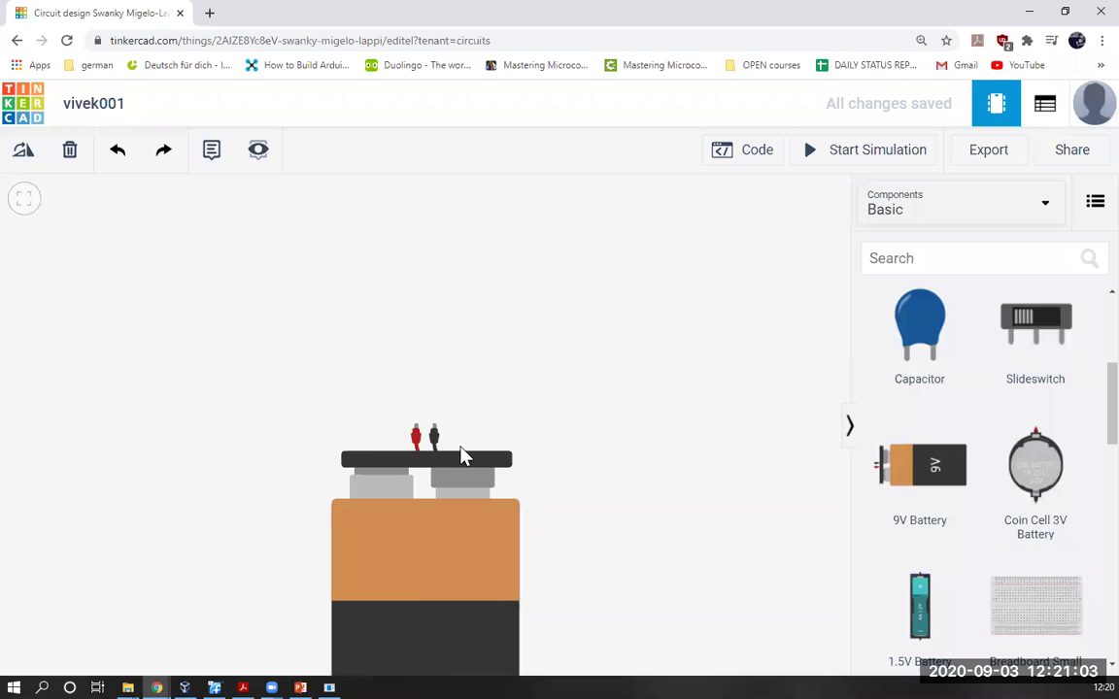
{"action": "key", "text": "ctrl+z"}
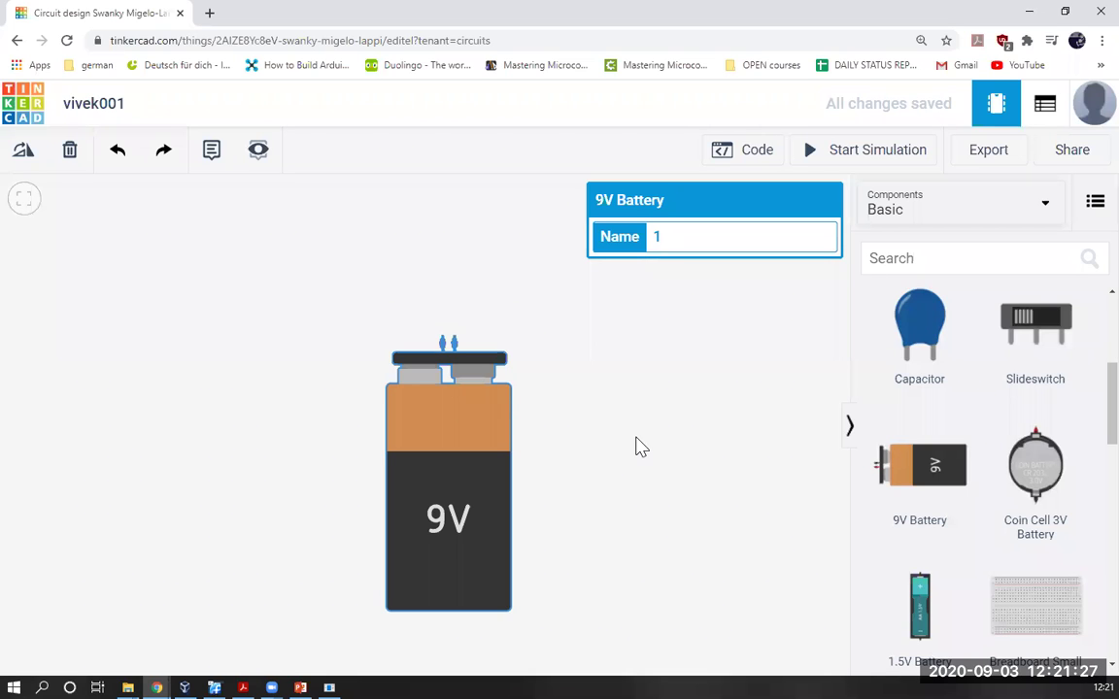
{"action": "left_click", "coordinate": [665, 426]}
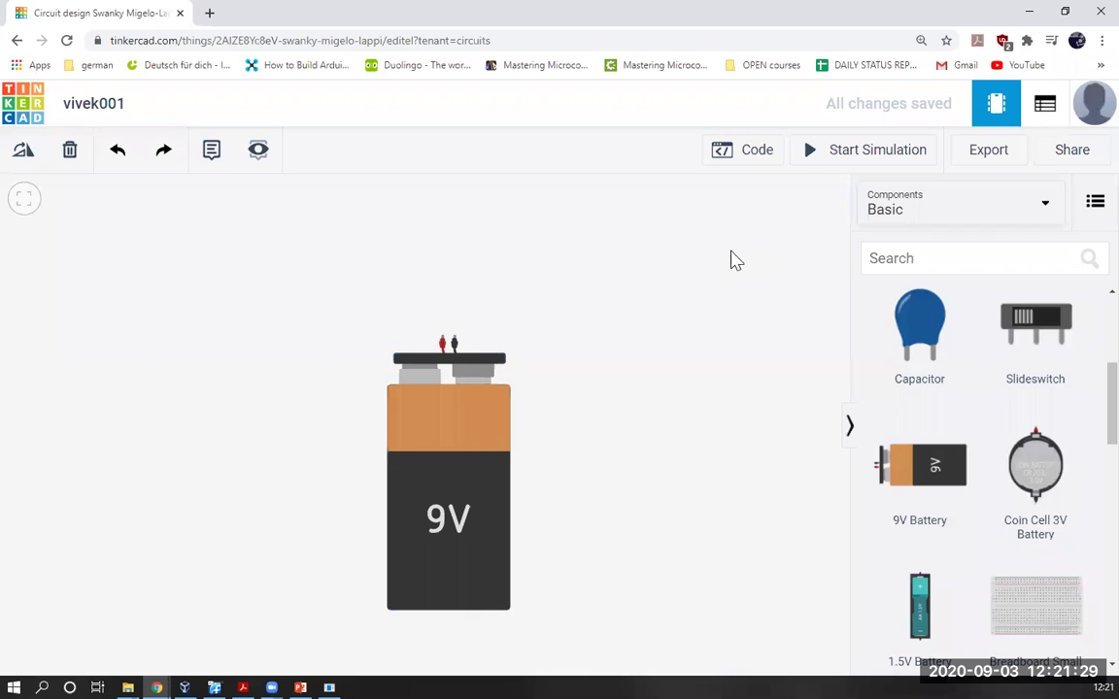
- Return to the first Basic components in the library and move the 9V battery toward the left part of the workspace
{"action": "scroll", "coordinate": [680, 464], "scroll_direction": "down", "scroll_amount": 1}
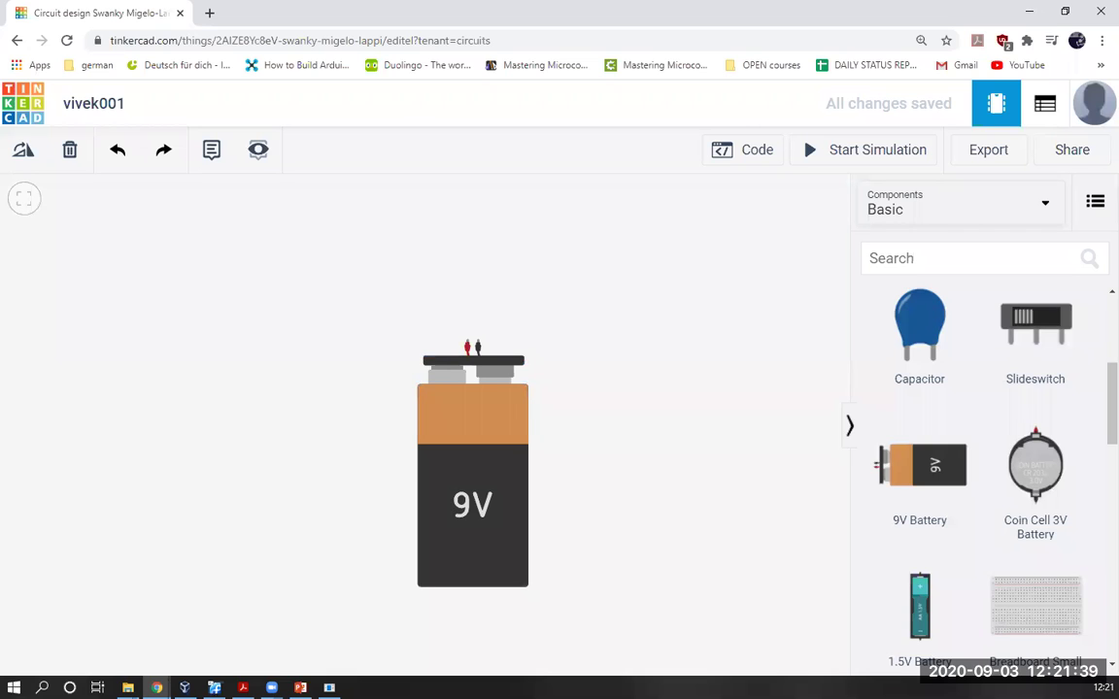
{"action": "scroll", "coordinate": [446, 503], "scroll_direction": "down", "scroll_amount": 1}
{"action": "scroll", "coordinate": [446, 525], "scroll_direction": "up", "scroll_amount": 1}
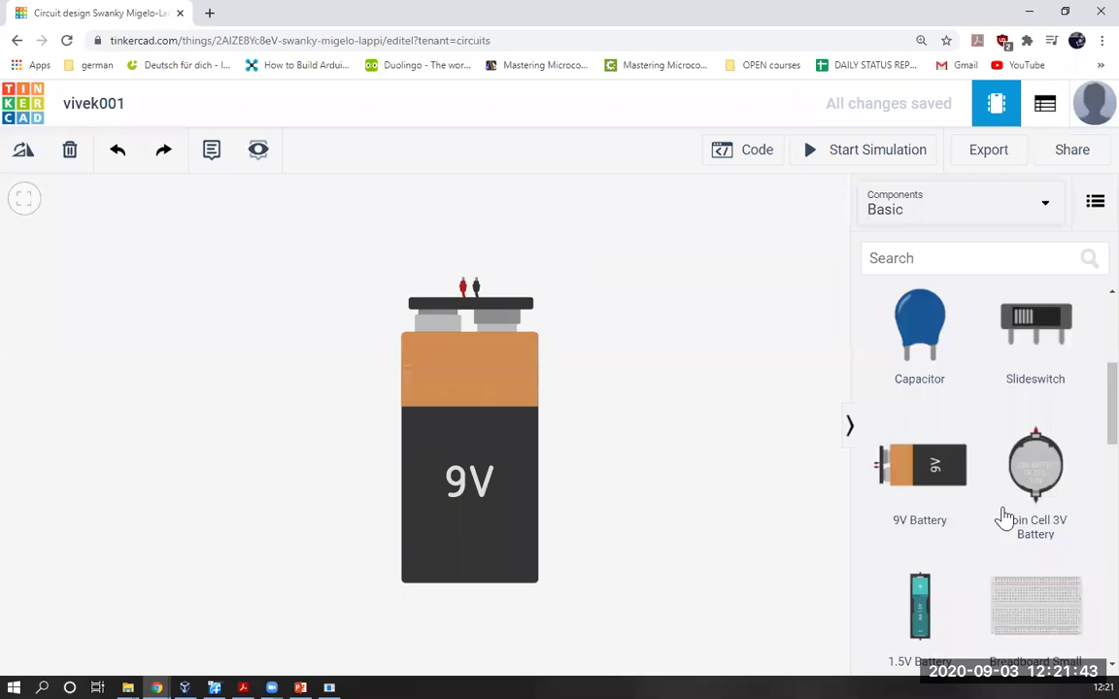
{"action": "scroll", "coordinate": [1003, 517], "scroll_direction": "down", "scroll_amount": 1}
{"action": "scroll", "coordinate": [1003, 516], "scroll_direction": "up", "scroll_amount": 4}
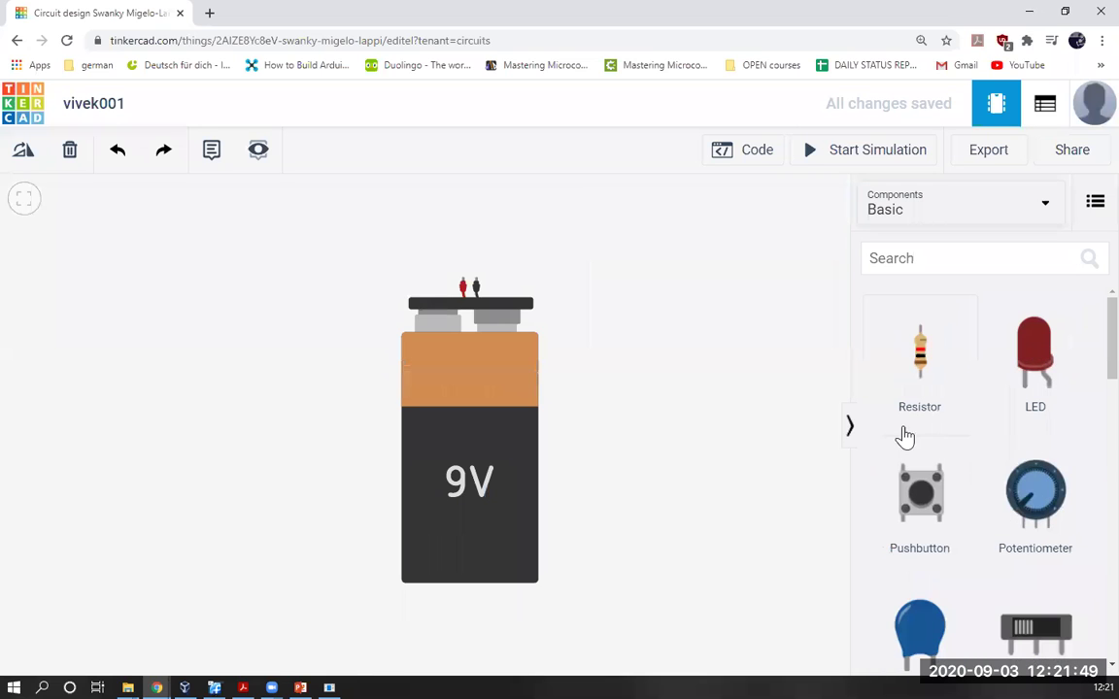
{"action": "key", "text": "ctrl+z"}
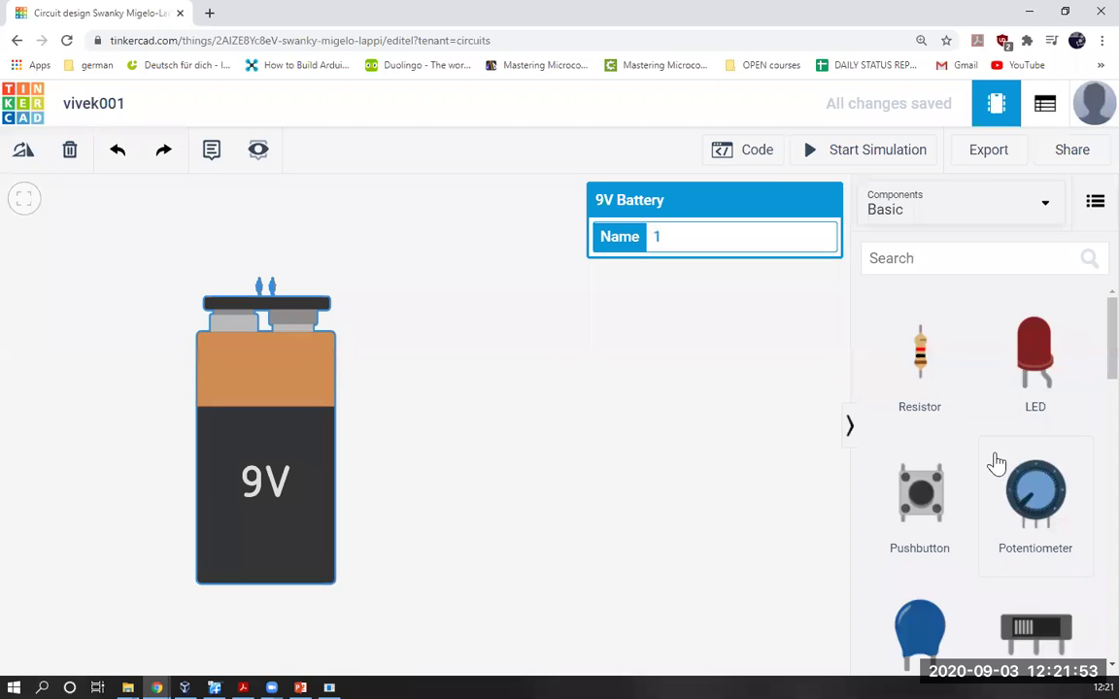
{"action": "left_click", "coordinate": [720, 340]}
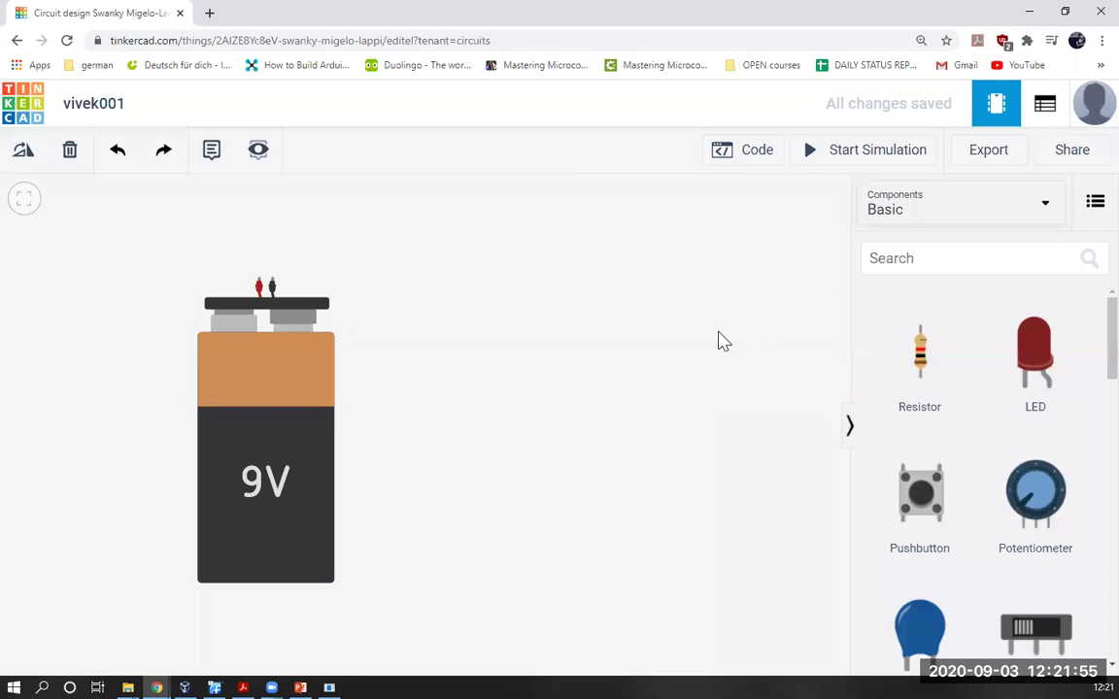
{"action": "left_click_drag", "start_coordinate": [318, 464], "coordinate": [317, 508]}
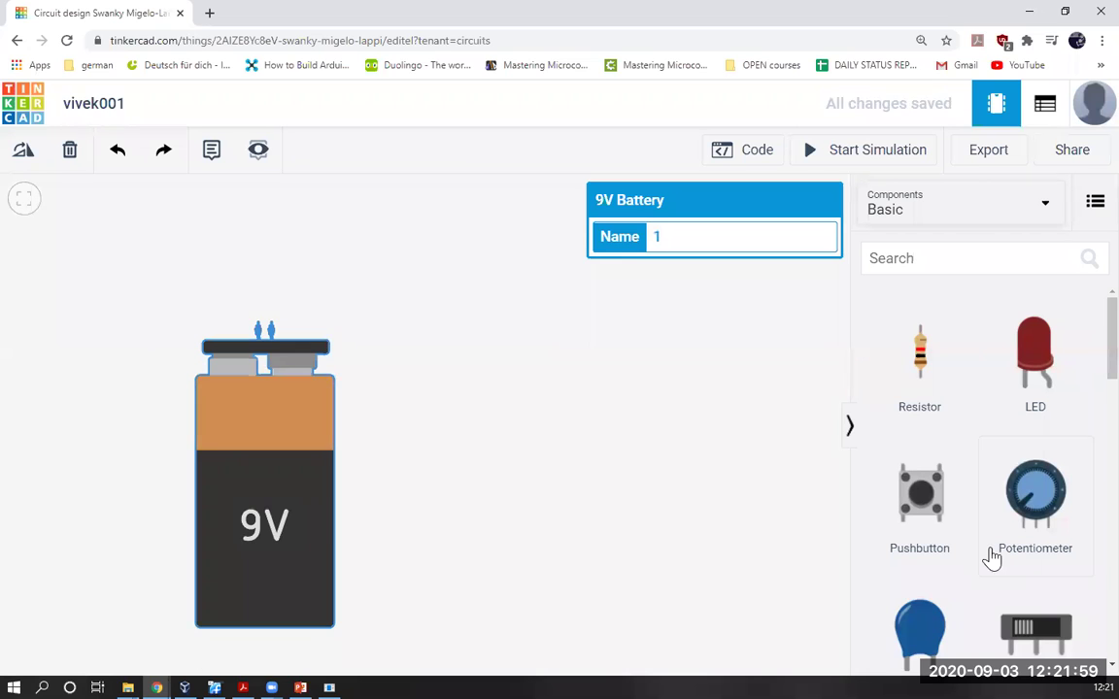
- Look through the Basic components in the library, and delete the 9V battery from the workspace
{"action": "scroll", "coordinate": [984, 468], "scroll_direction": "down", "scroll_amount": 3}
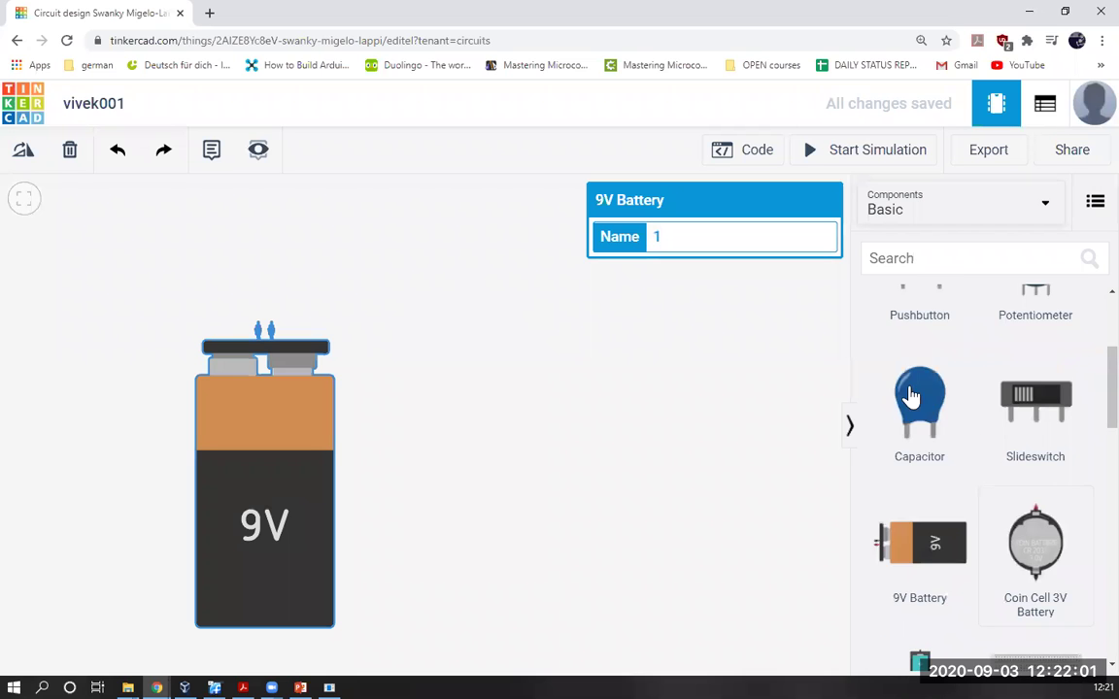
{"action": "scroll", "coordinate": [923, 457], "scroll_direction": "down", "scroll_amount": 2}
{"action": "scroll", "coordinate": [939, 528], "scroll_direction": "down", "scroll_amount": 2}
{"action": "scroll", "coordinate": [927, 525], "scroll_direction": "up", "scroll_amount": 7}
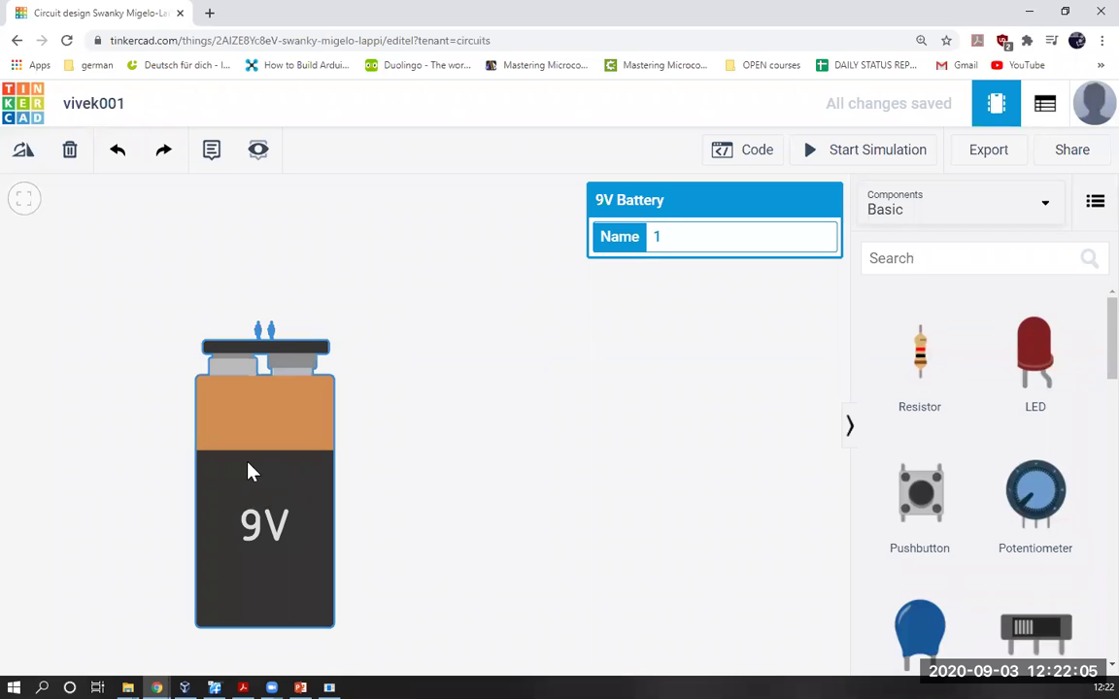
{"action": "left_click", "coordinate": [467, 449]}
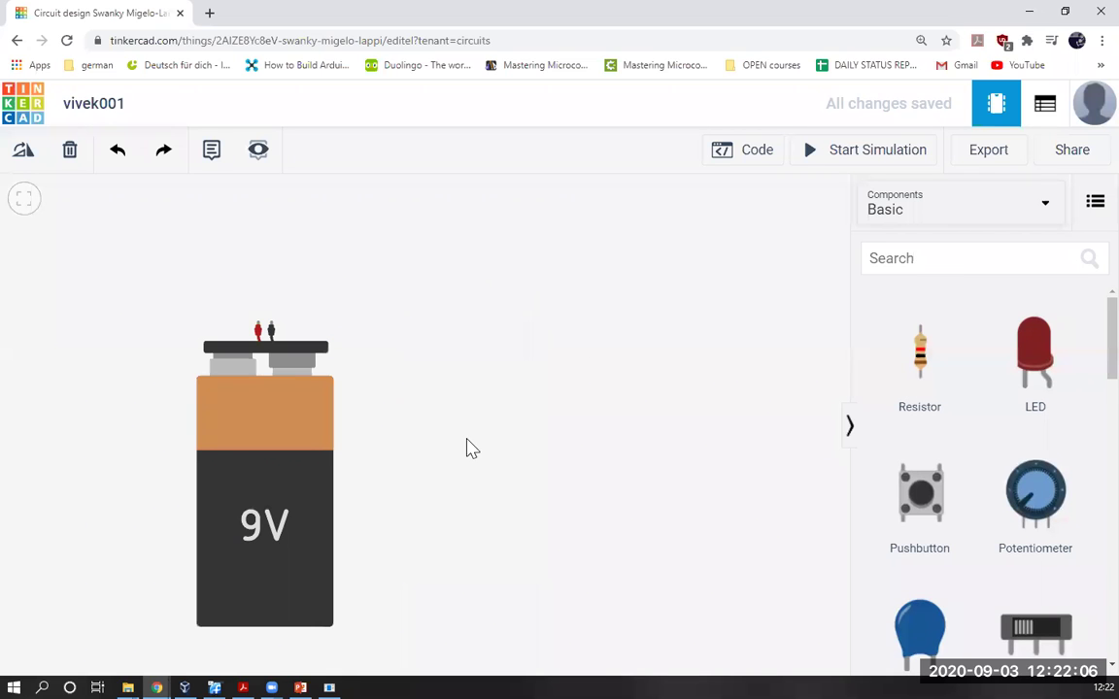
{"action": "left_click", "coordinate": [311, 451]}
{"action": "key", "text": "Delete"}
- Place an Arduino Uno R3 from the Basic components in the empty workspace and open its code editor
{"action": "scroll", "coordinate": [912, 463], "scroll_direction": "down", "scroll_amount": 3}
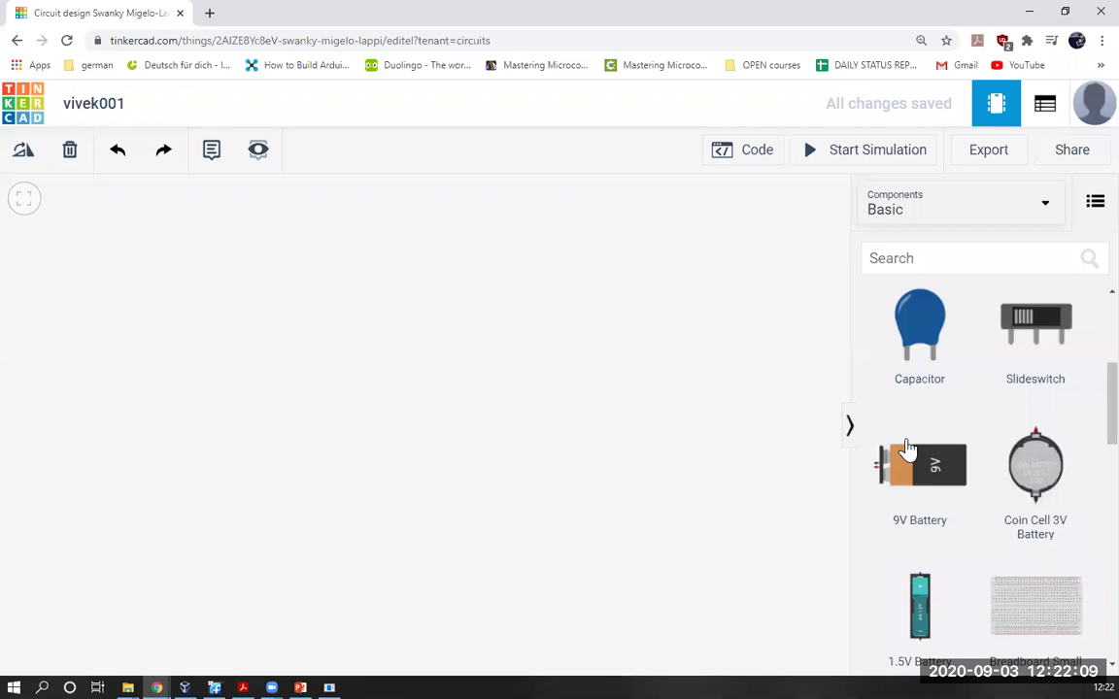
{"action": "scroll", "coordinate": [962, 437], "scroll_direction": "down", "scroll_amount": 4}
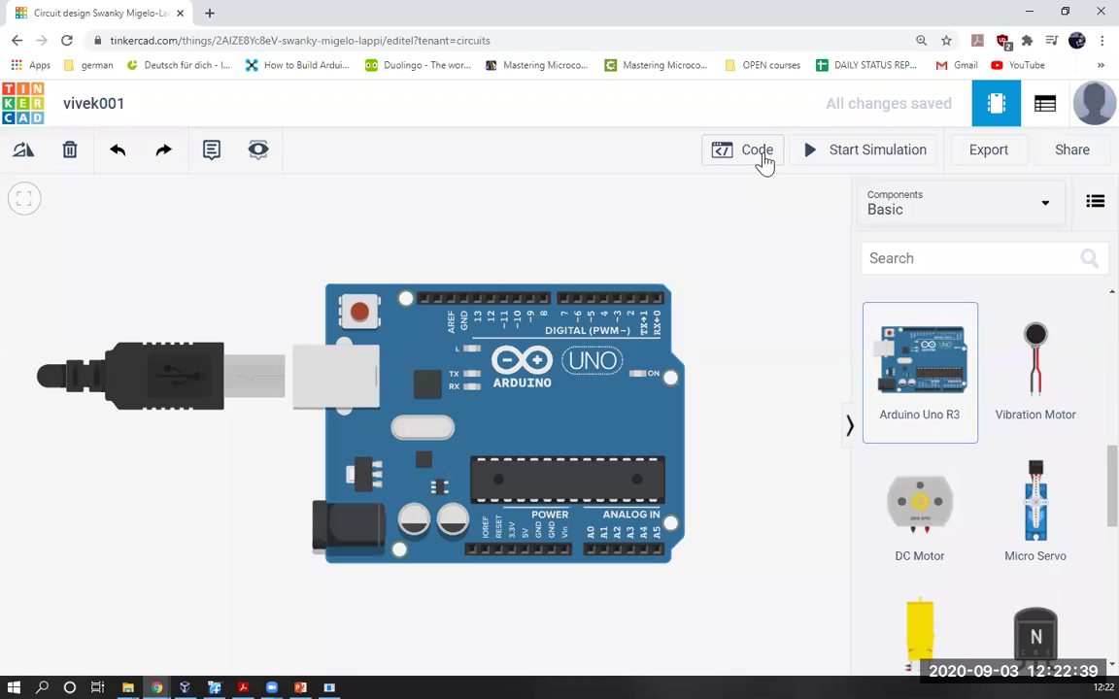
{"action": "left_click", "coordinate": [744, 149]}
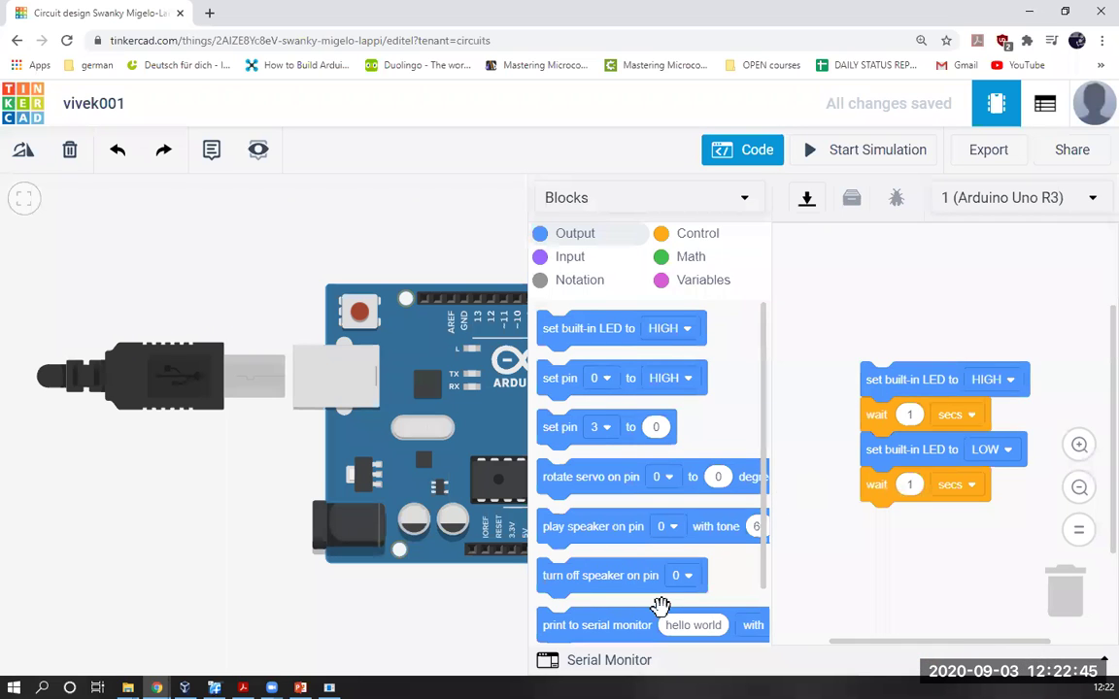
- Move the whole stack of built-in LED and wait blocks slightly up and left in the block coding area
{"action": "left_click", "coordinate": [651, 200]}
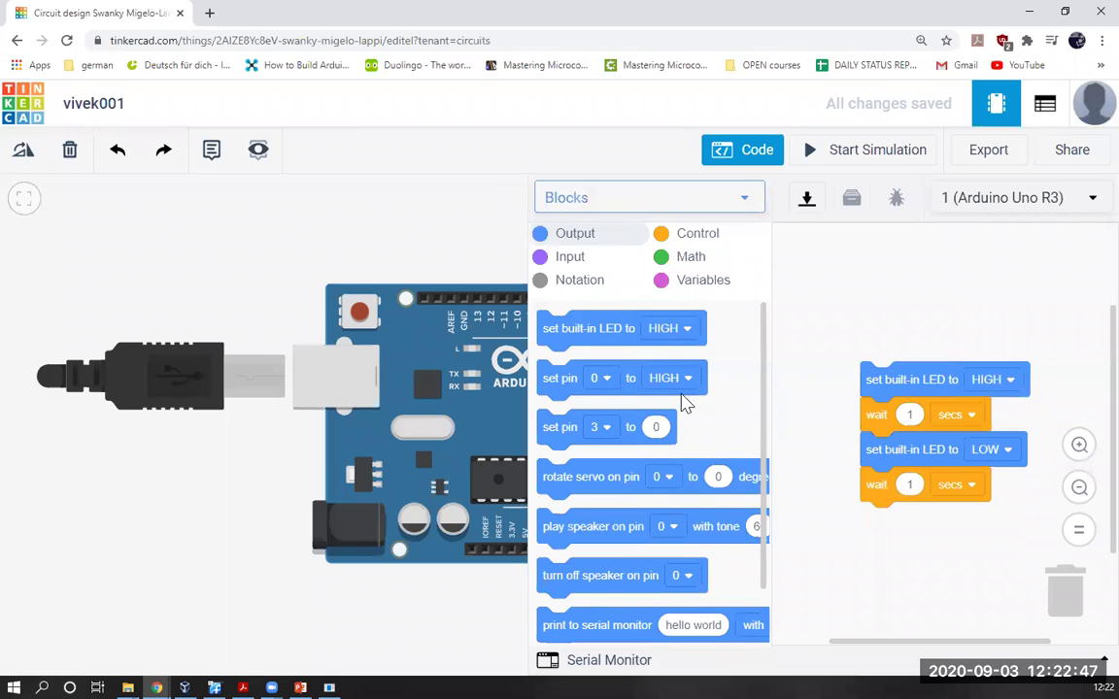
{"action": "left_click", "coordinate": [878, 379]}
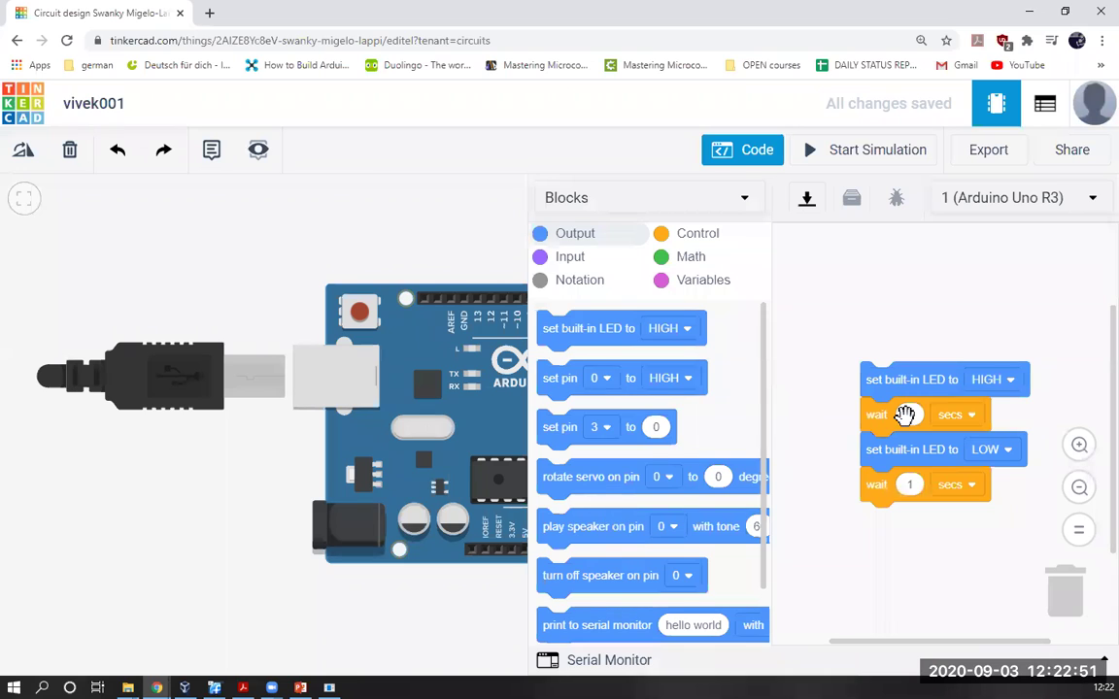
{"action": "left_click_drag", "start_coordinate": [869, 374], "coordinate": [899, 341]}
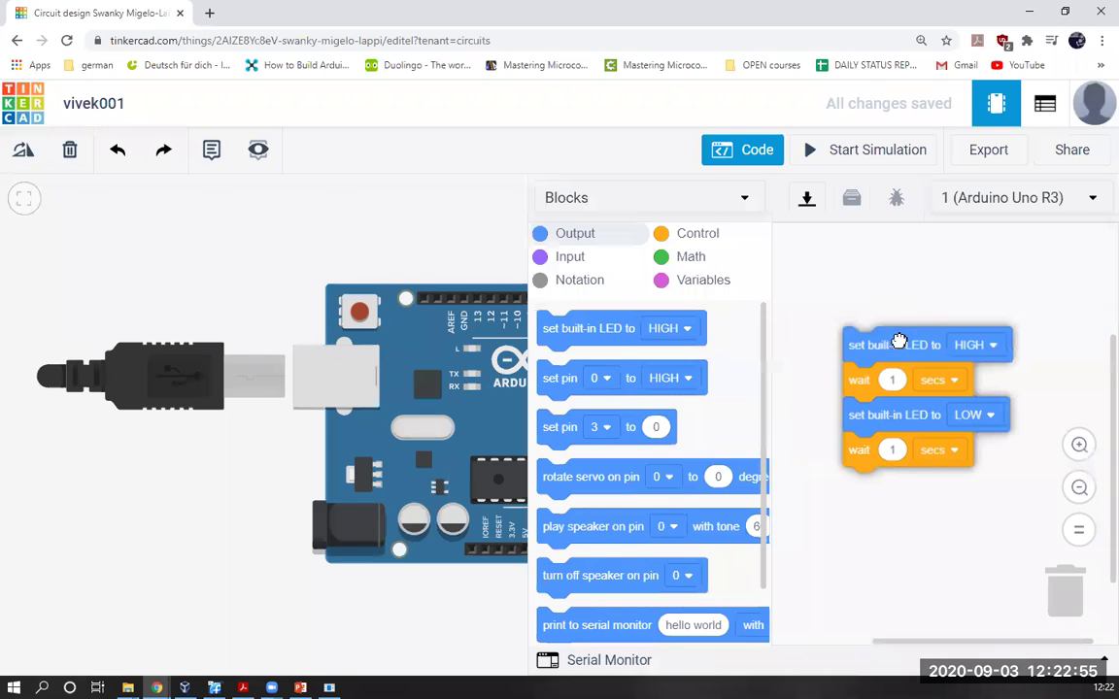
- Switch the Arduino's code editor from Blocks to Text and place the cursor at the end of the code
{"action": "left_click", "coordinate": [612, 200]}
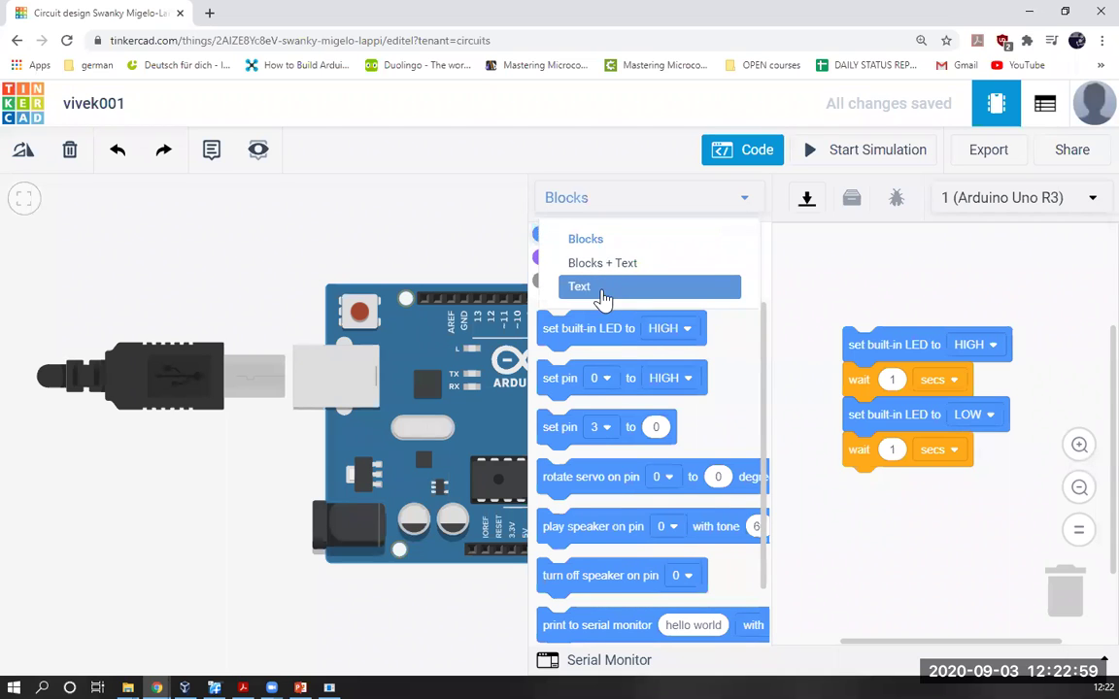
{"action": "left_click", "coordinate": [602, 287]}
{"action": "left_click", "coordinate": [632, 284]}
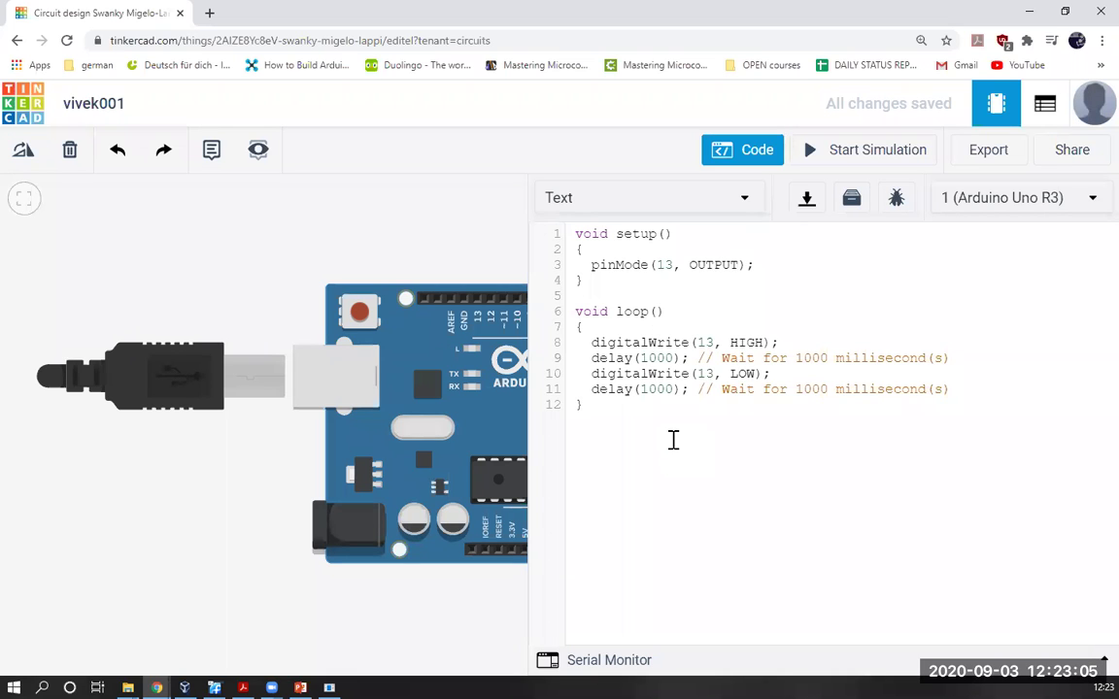
{"action": "left_click", "coordinate": [599, 514]}
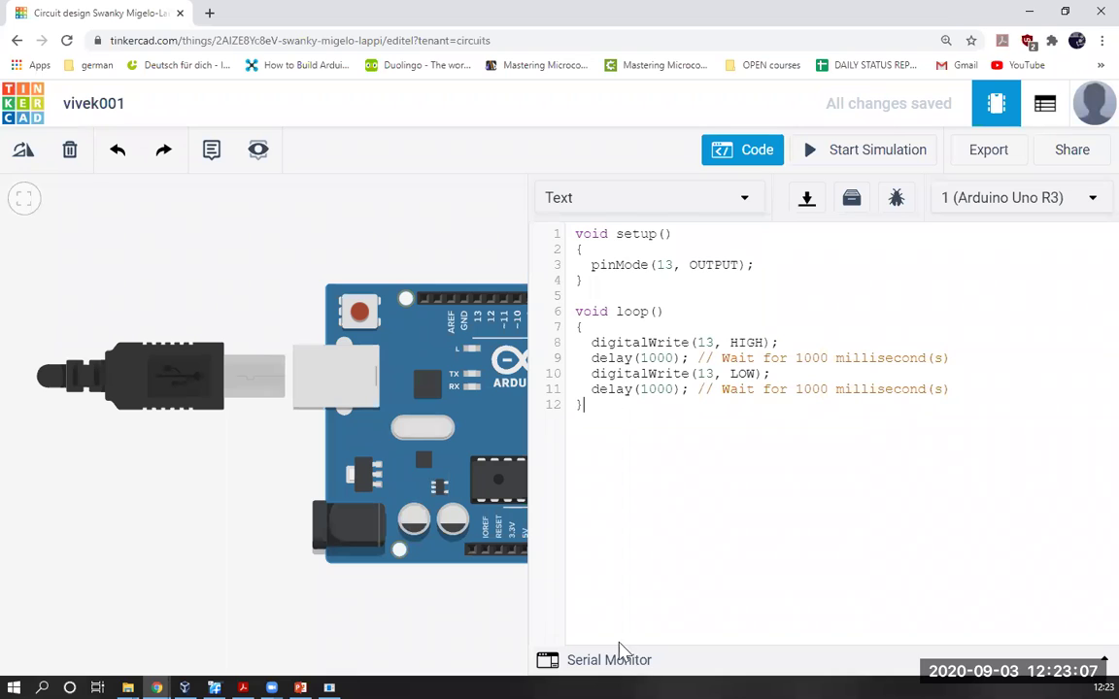
- Expand and collapse the Serial Monitor, and briefly highlight the whole text sketch
{"action": "left_click", "coordinate": [609, 660]}
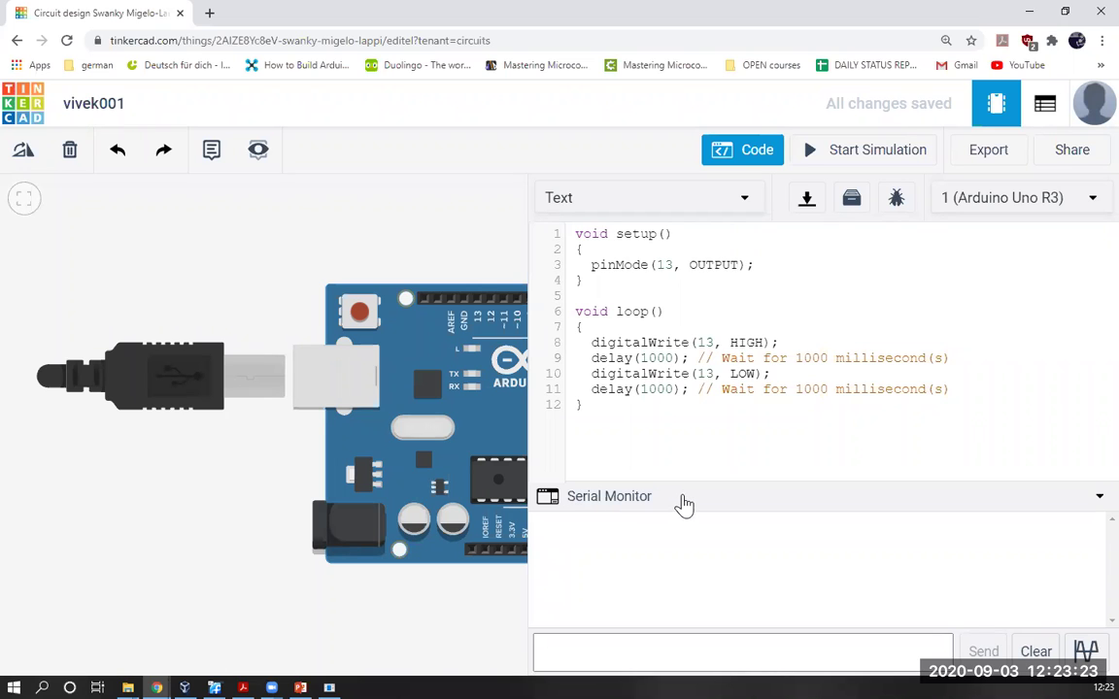
{"action": "left_click", "coordinate": [684, 503]}
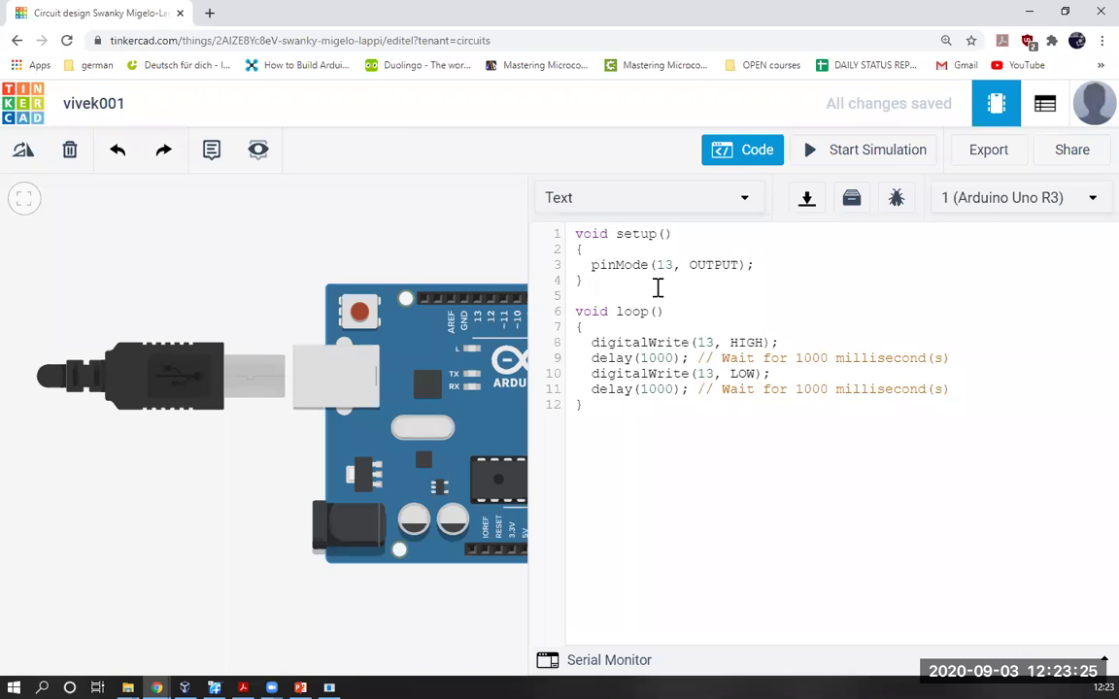
{"action": "key", "text": "ctrl+a"}
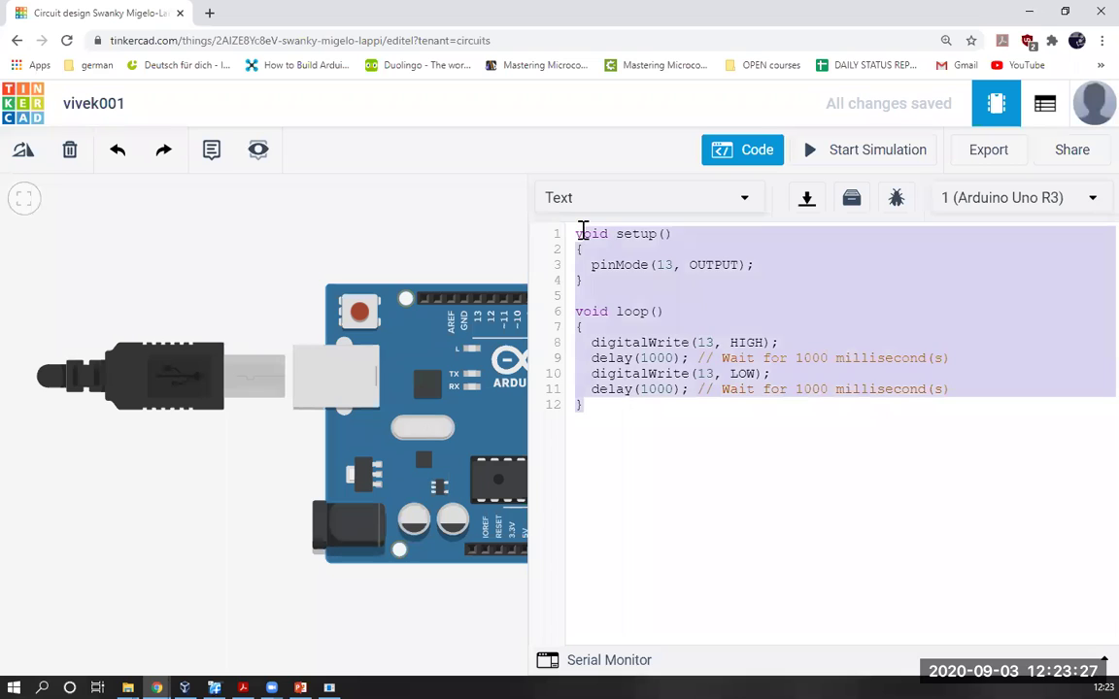
{"action": "left_click", "coordinate": [444, 253]}
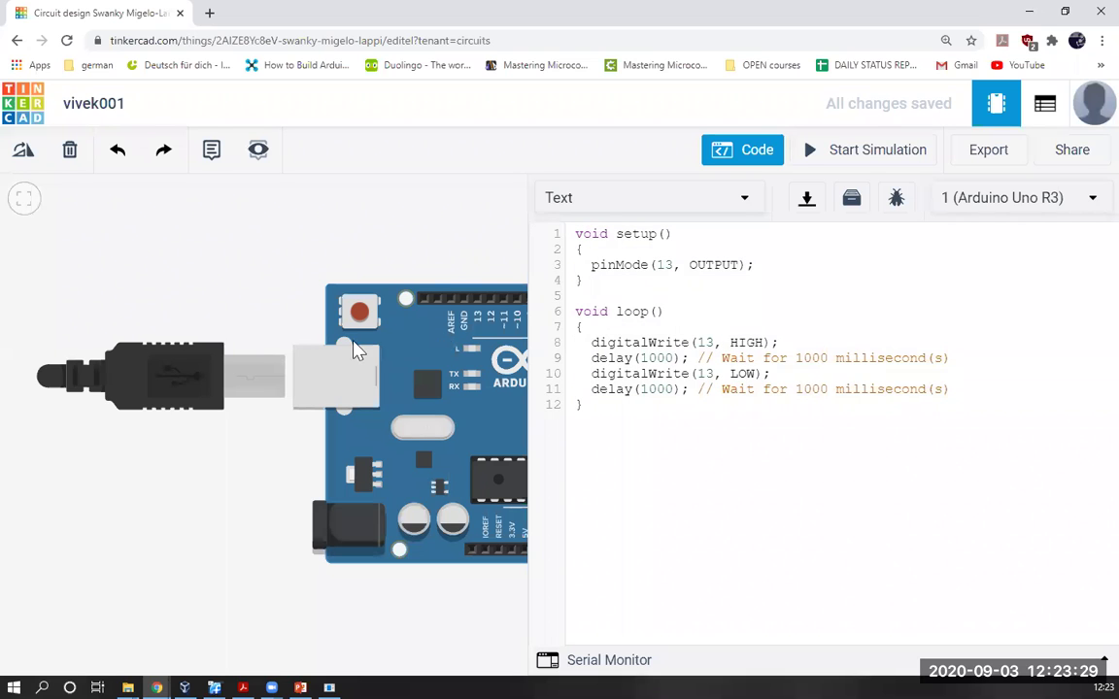
- Show the list of boards available for coding and open the debugger for the Arduino sketch
{"action": "scroll", "coordinate": [433, 279], "scroll_direction": "down", "scroll_amount": 2}
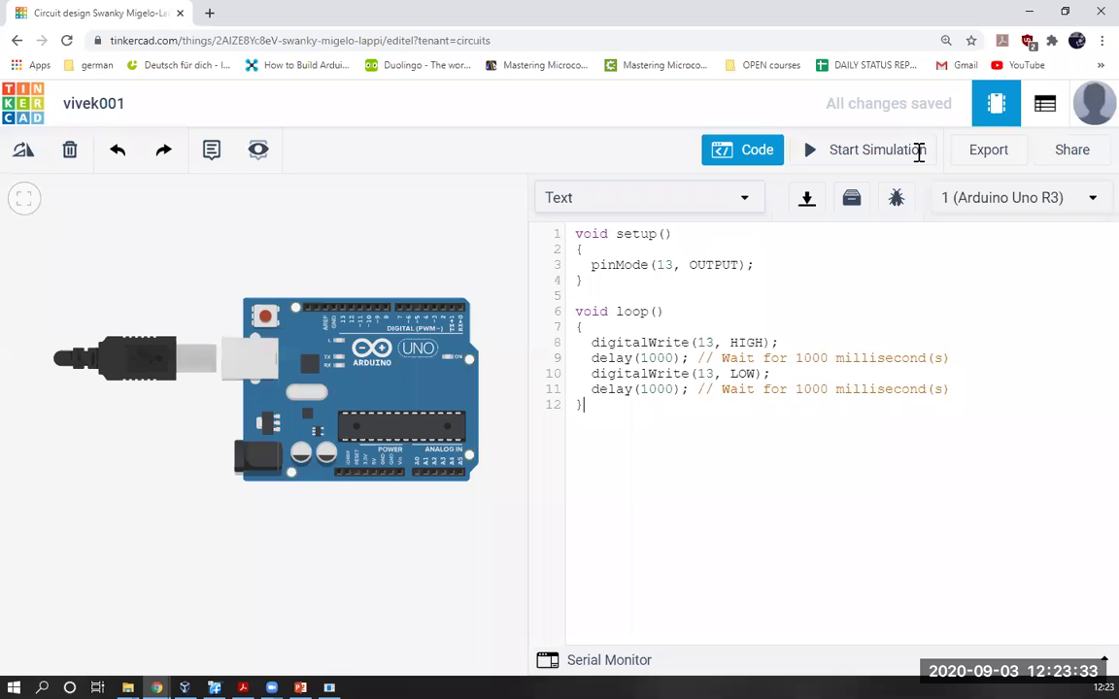
{"action": "left_click", "coordinate": [1040, 197]}
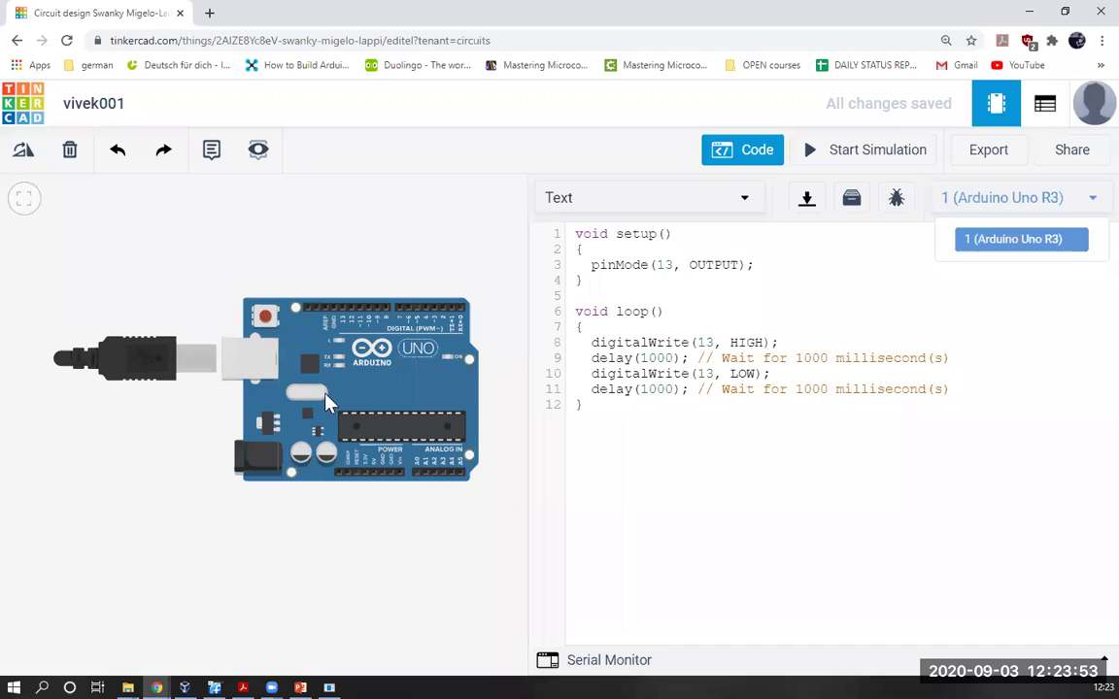
{"action": "left_click", "coordinate": [895, 200]}
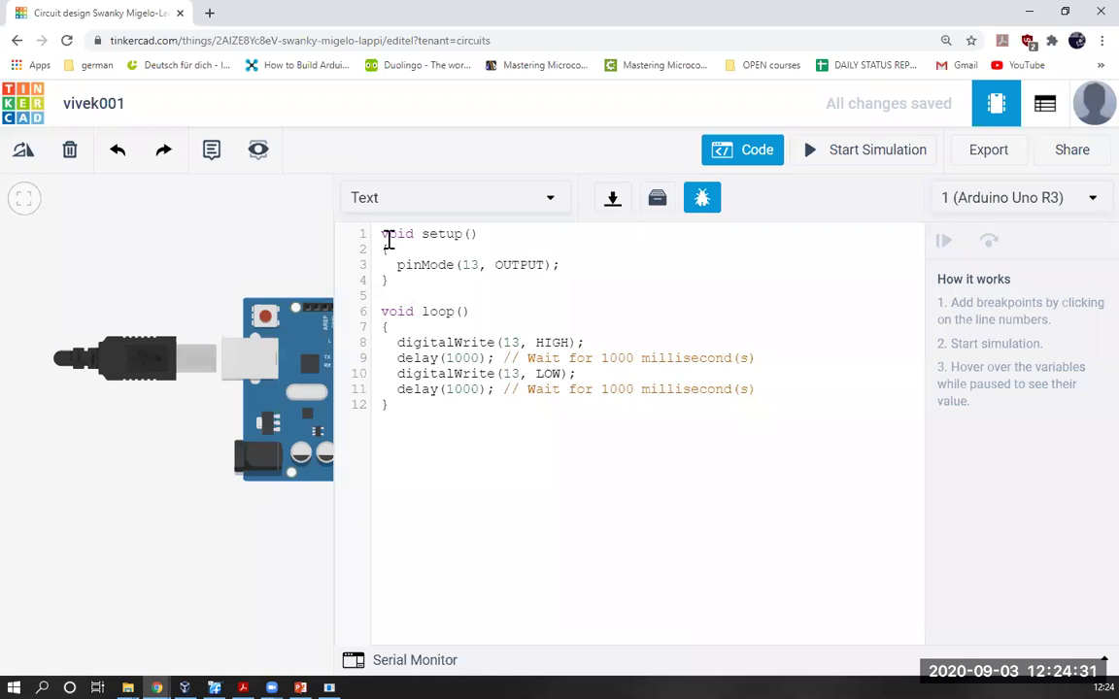
- Examine the Arduino libraries available to include, highlighting LiquidCrystal and the Stepper and Servo descriptions, and close the list
{"action": "left_click", "coordinate": [659, 202]}
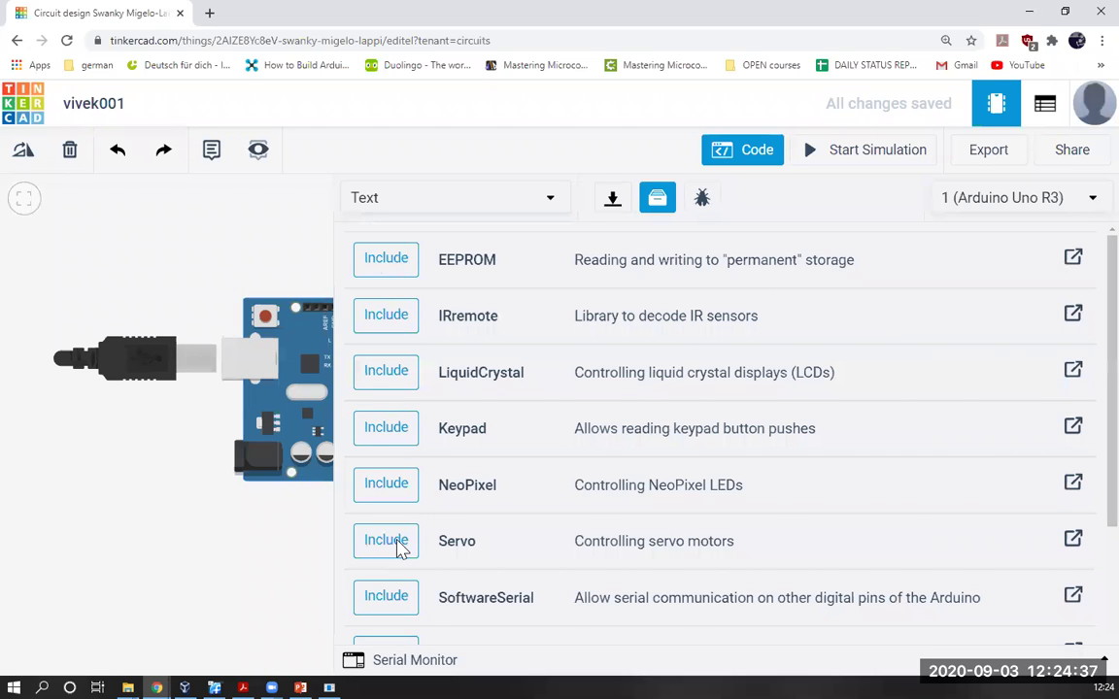
{"action": "scroll", "coordinate": [414, 475], "scroll_direction": "down", "scroll_amount": 2}
{"action": "scroll", "coordinate": [434, 262], "scroll_direction": "up", "scroll_amount": 2}
{"action": "scroll", "coordinate": [512, 365], "scroll_direction": "down", "scroll_amount": 2}
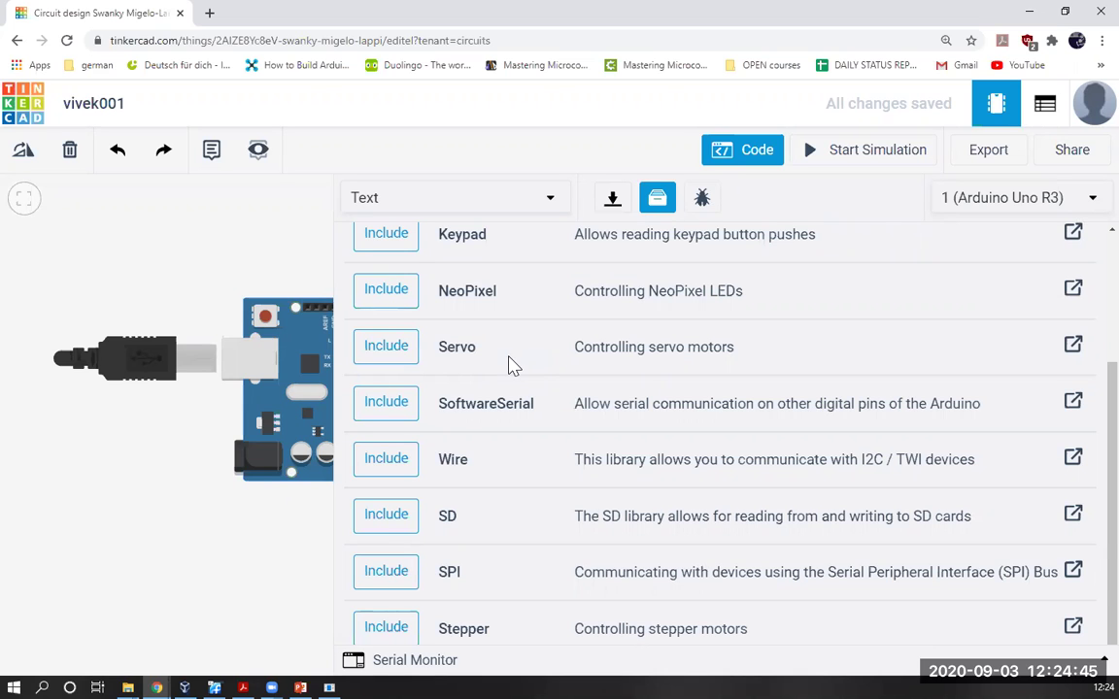
{"action": "scroll", "coordinate": [404, 386], "scroll_direction": "up", "scroll_amount": 2}
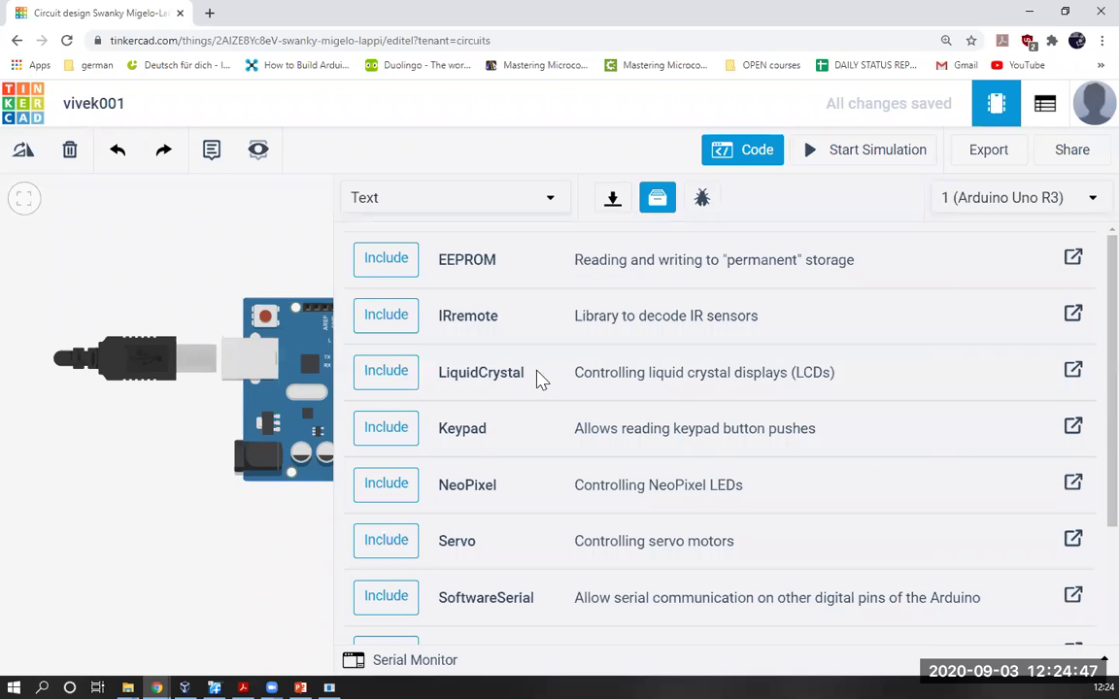
{"action": "left_click_drag", "start_coordinate": [527, 374], "coordinate": [446, 374]}
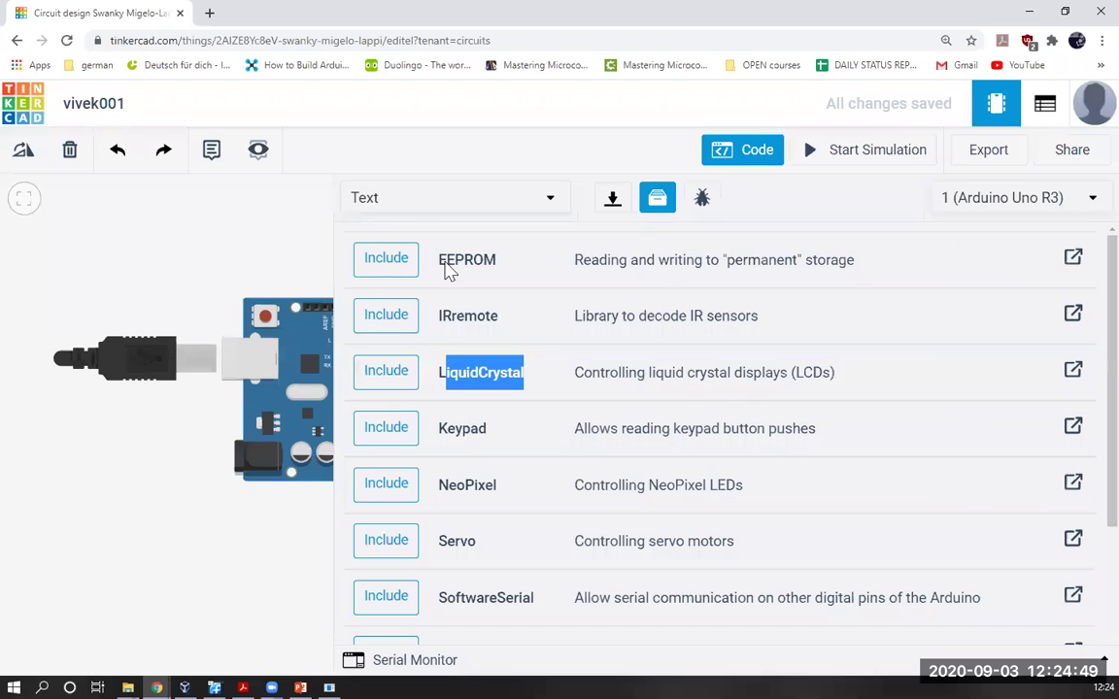
{"action": "scroll", "coordinate": [474, 265], "scroll_direction": "down", "scroll_amount": 2}
{"action": "scroll", "coordinate": [474, 490], "scroll_direction": "down", "scroll_amount": 1}
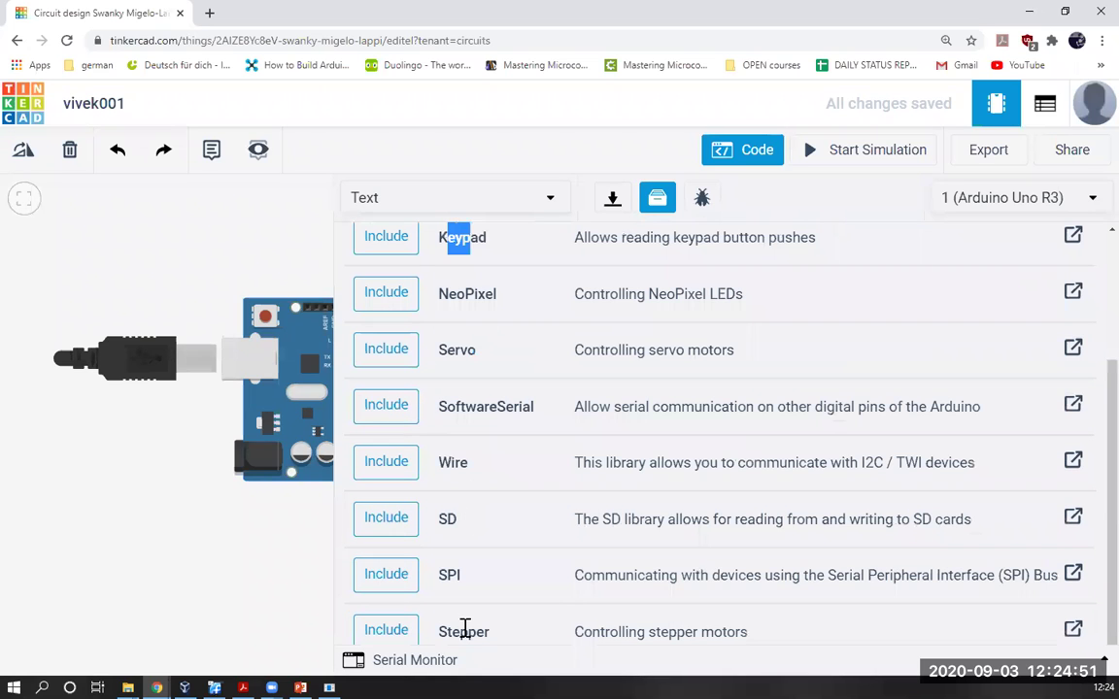
{"action": "scroll", "coordinate": [466, 628], "scroll_direction": "down", "scroll_amount": 1}
{"action": "left_click_drag", "start_coordinate": [495, 629], "coordinate": [753, 629]}
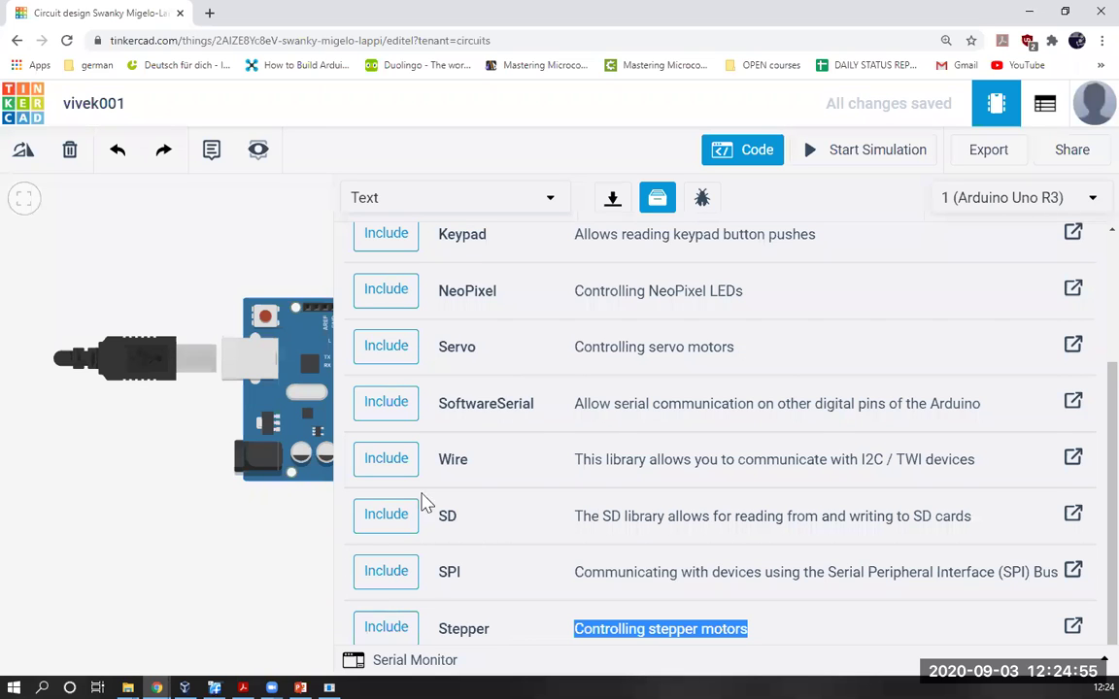
{"action": "scroll", "coordinate": [423, 492], "scroll_direction": "up", "scroll_amount": 2}
{"action": "triple_click", "coordinate": [478, 502]}
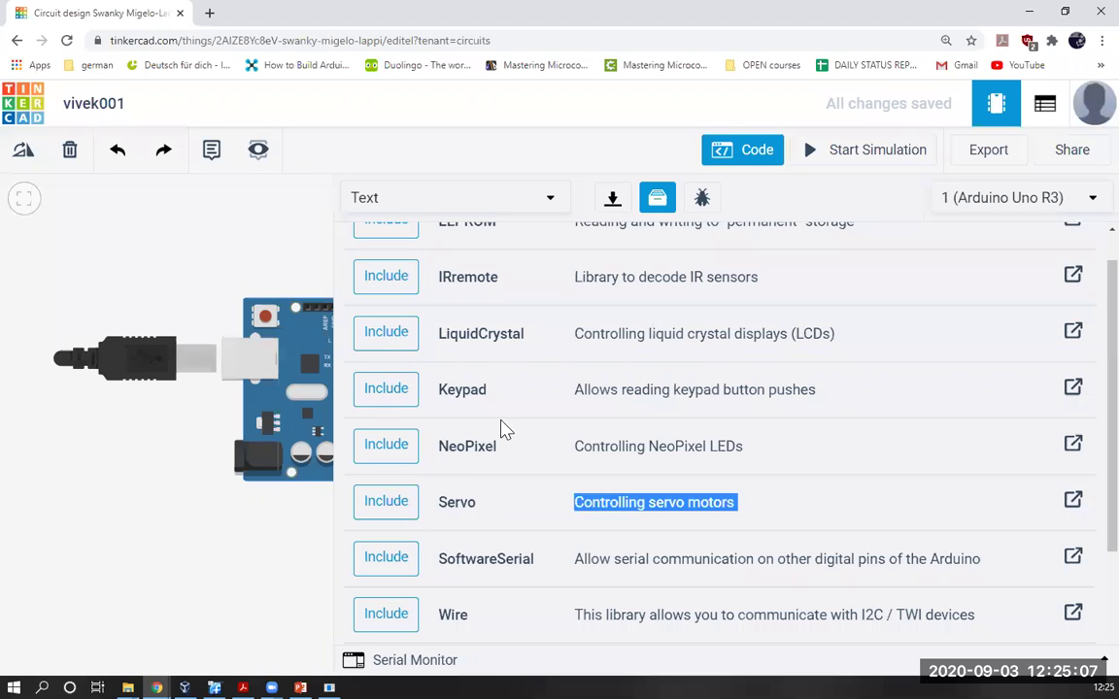
{"action": "scroll", "coordinate": [480, 394], "scroll_direction": "up", "scroll_amount": 1}
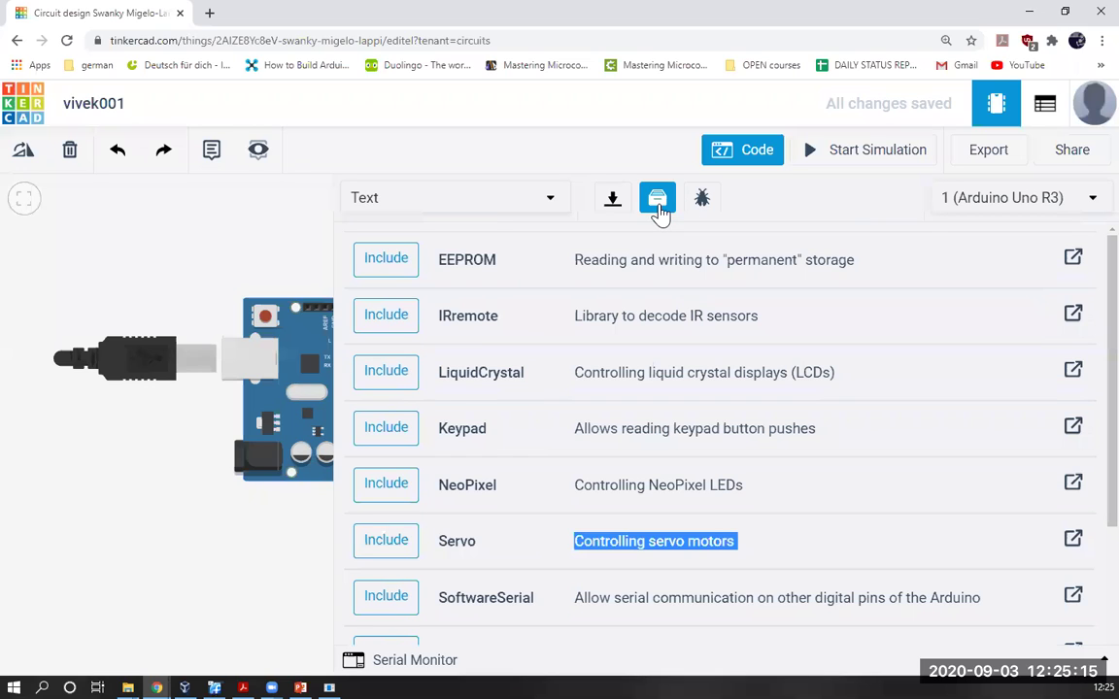
{"action": "left_click", "coordinate": [645, 207]}
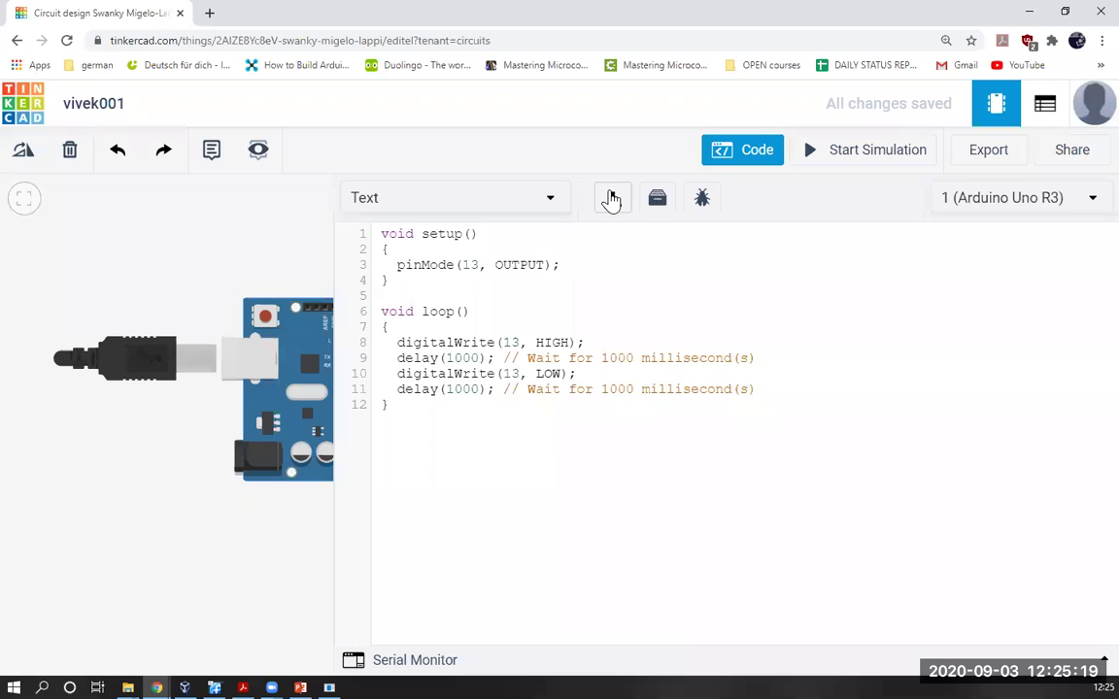
- Select the whole sketch and download the code as an .ino file
{"action": "left_click", "coordinate": [610, 198]}
{"action": "left_click", "coordinate": [377, 234]}
{"action": "key", "text": "ctrl+a"}
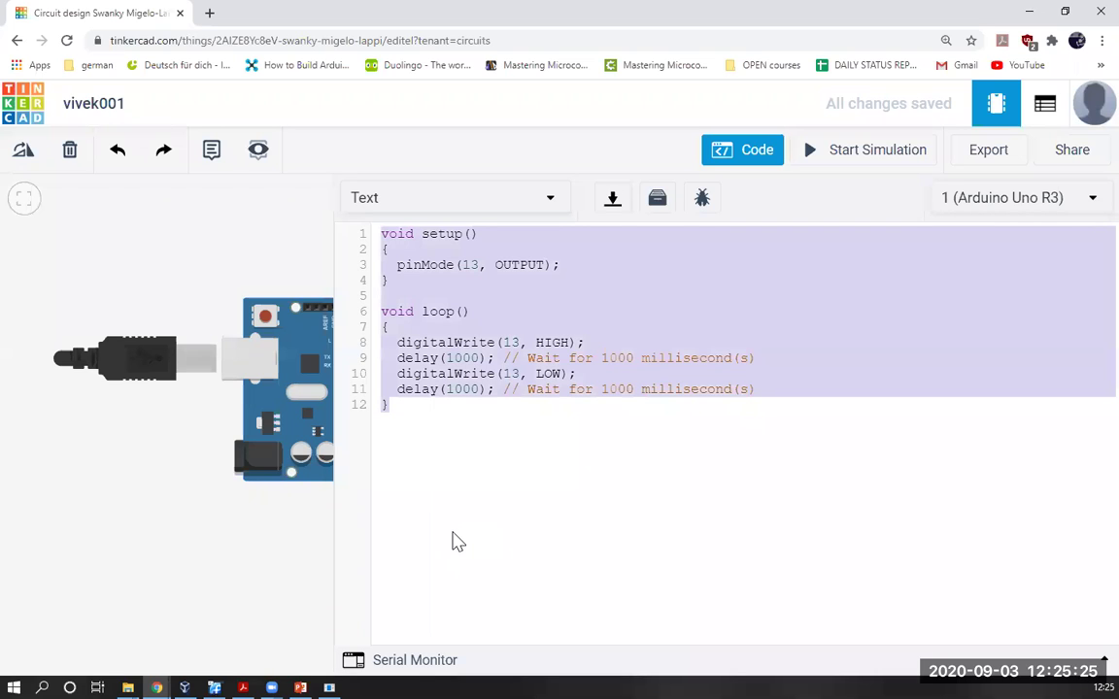
{"action": "left_click", "coordinate": [615, 198]}
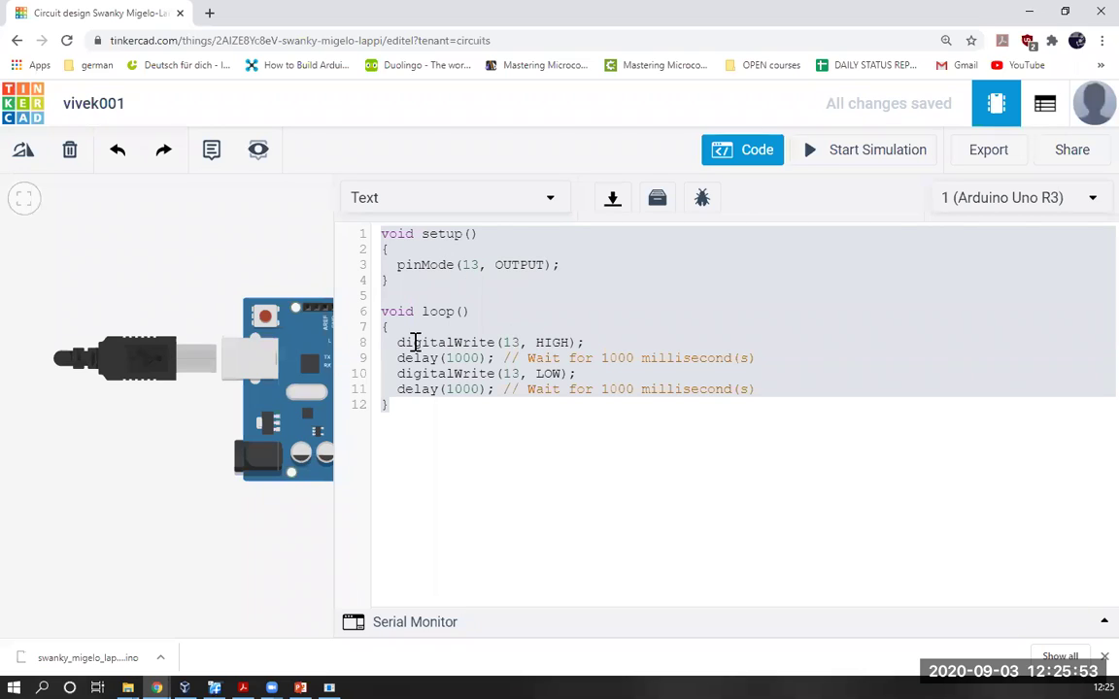
- Highlight the pin number 13 in the pinMode line and in the digitalWrite LOW line, and clear the selection
{"action": "left_click_drag", "start_coordinate": [461, 264], "coordinate": [477, 264]}
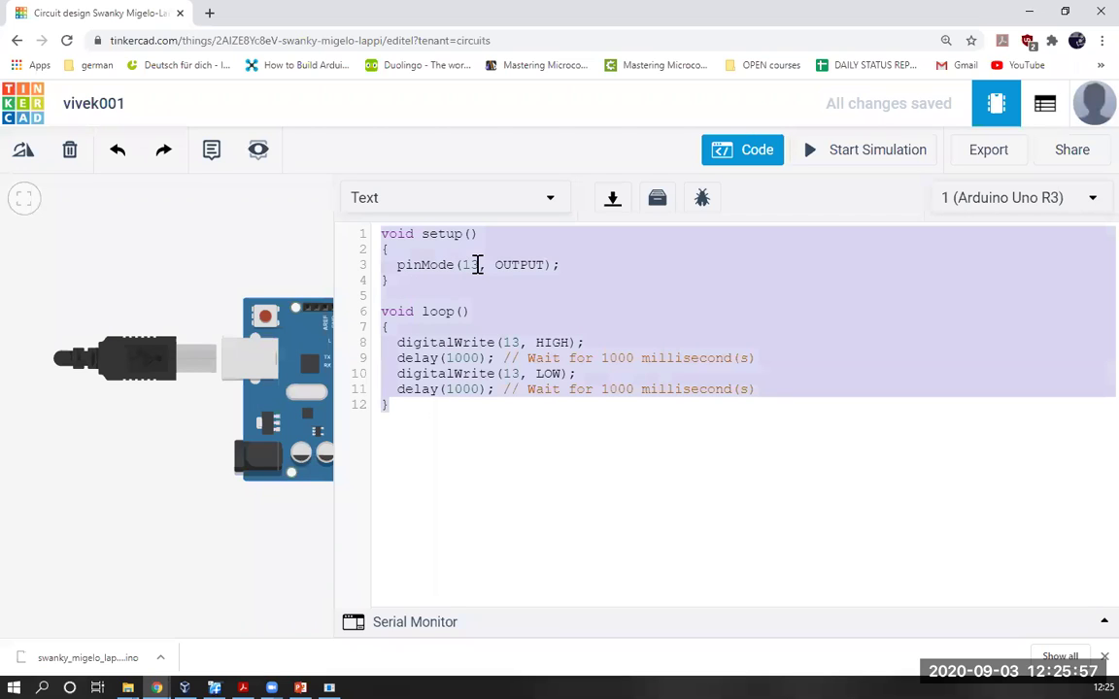
{"action": "left_click", "coordinate": [475, 264]}
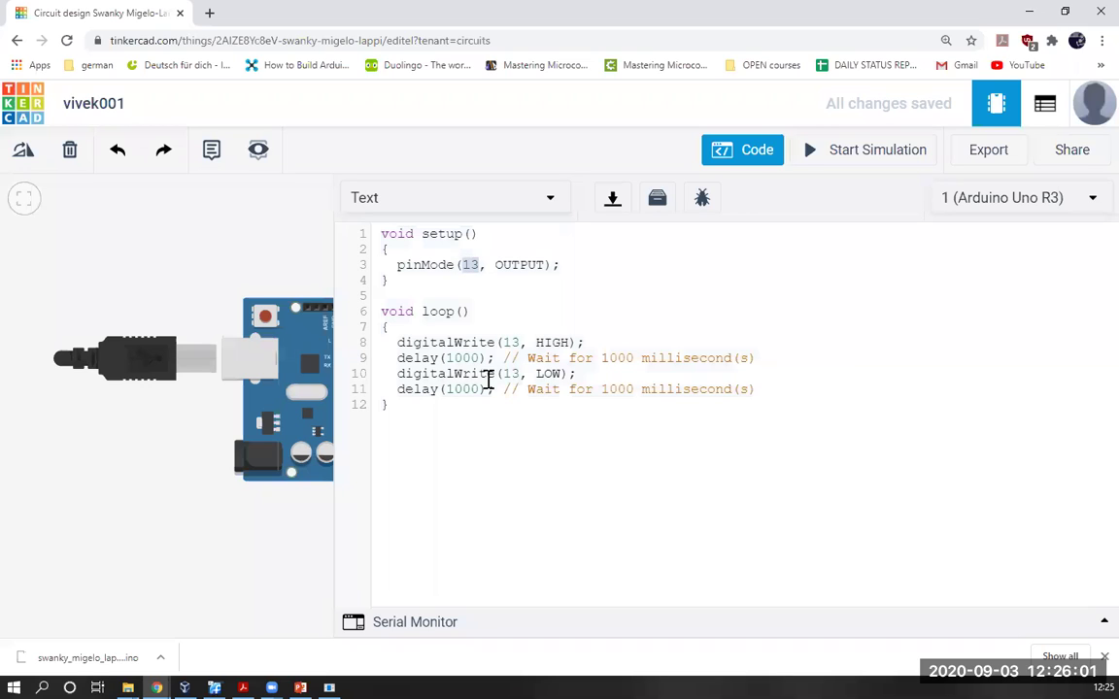
{"action": "left_click", "coordinate": [512, 373]}
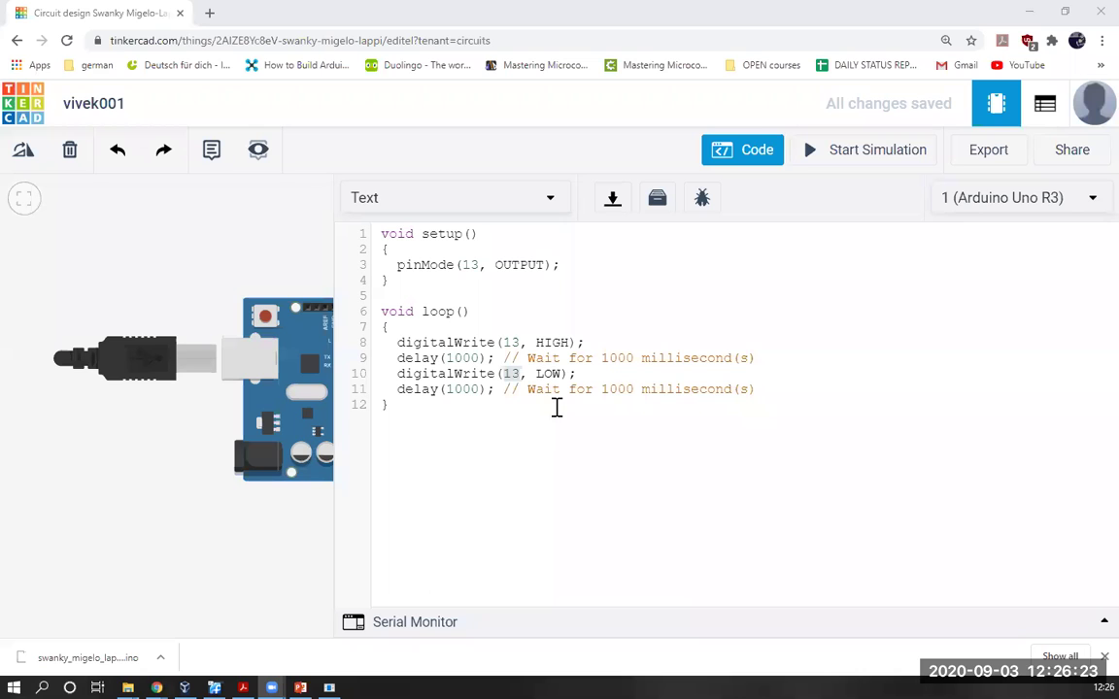
{"action": "left_click", "coordinate": [493, 442]}
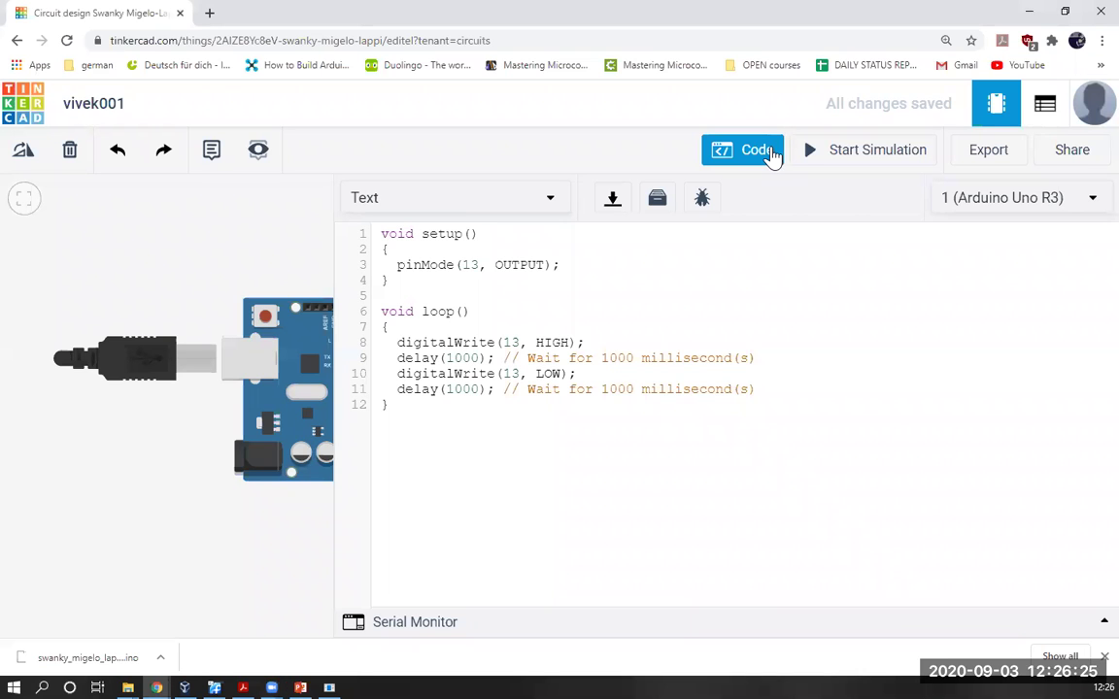
- Hide the code editor and show it again
{"action": "left_click", "coordinate": [746, 160]}
{"action": "left_click", "coordinate": [719, 156]}
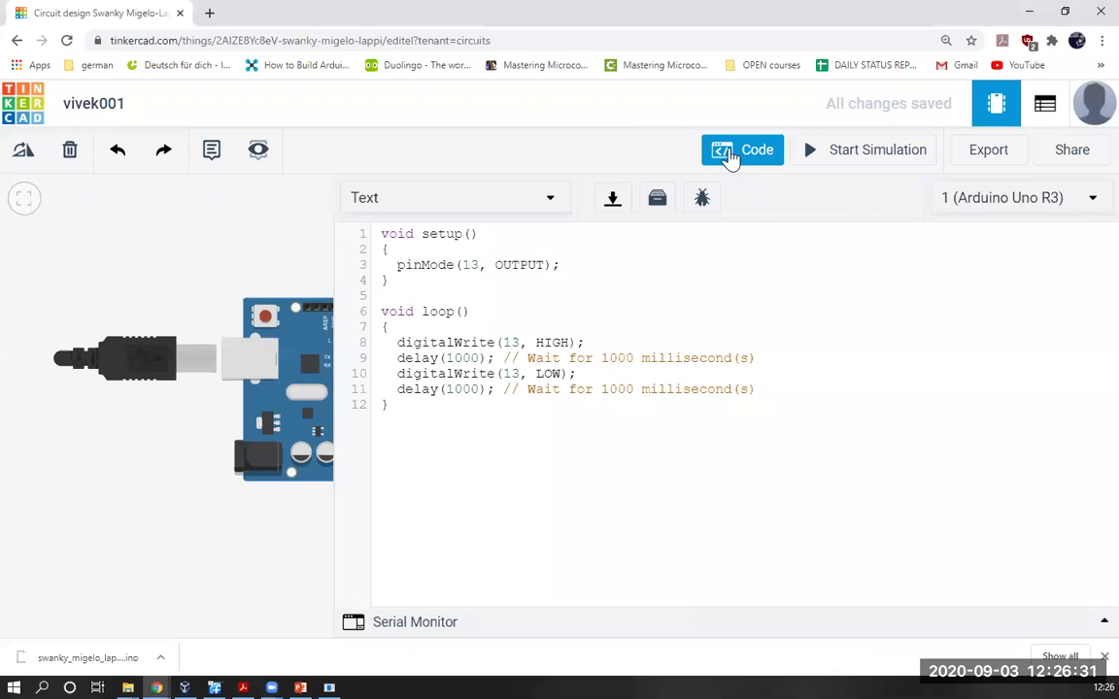
- Hide the code editor, start the simulation and view the L LED on the Arduino up close
{"action": "left_click", "coordinate": [732, 155]}
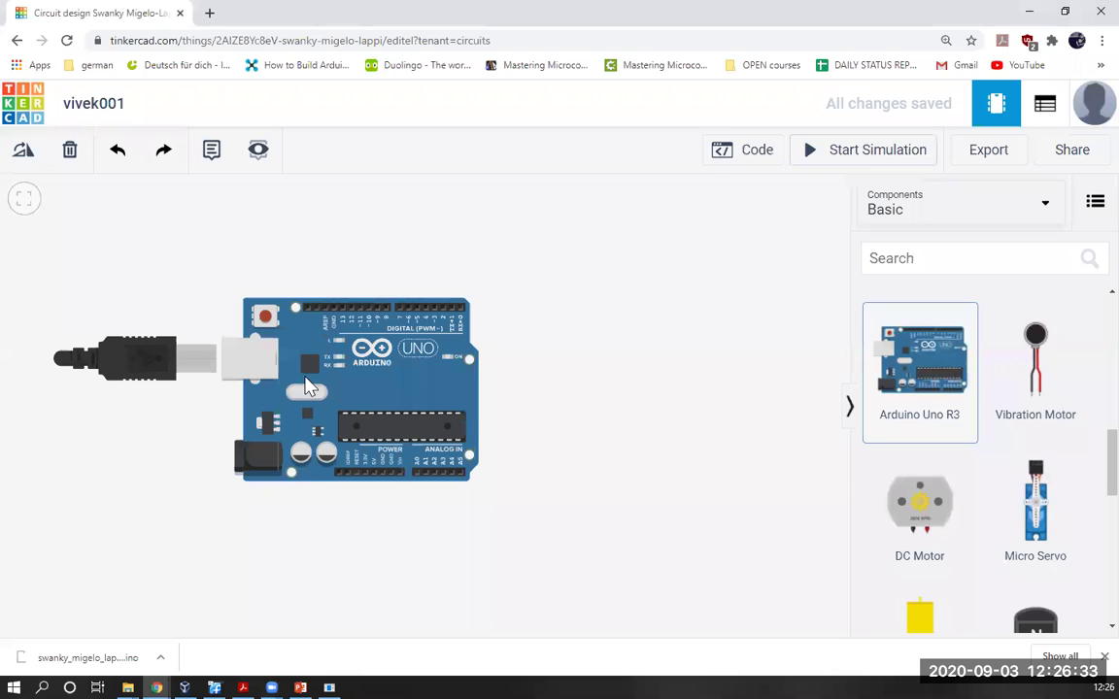
{"action": "key", "text": "s"}
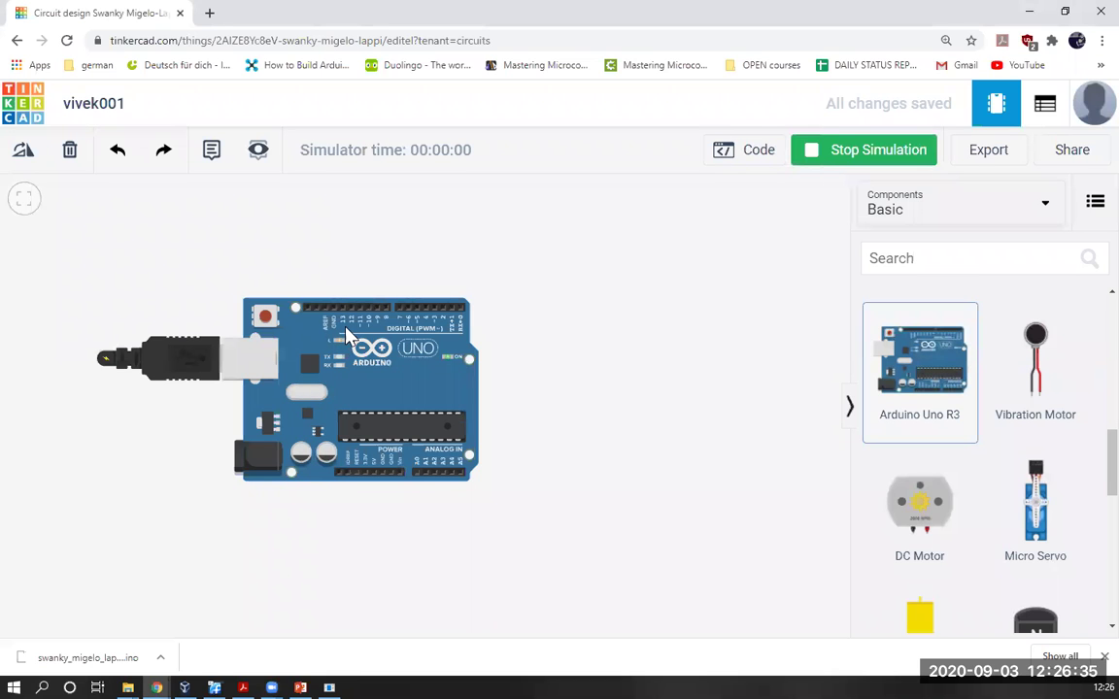
{"action": "scroll", "coordinate": [348, 333], "scroll_direction": "up", "scroll_amount": 2}
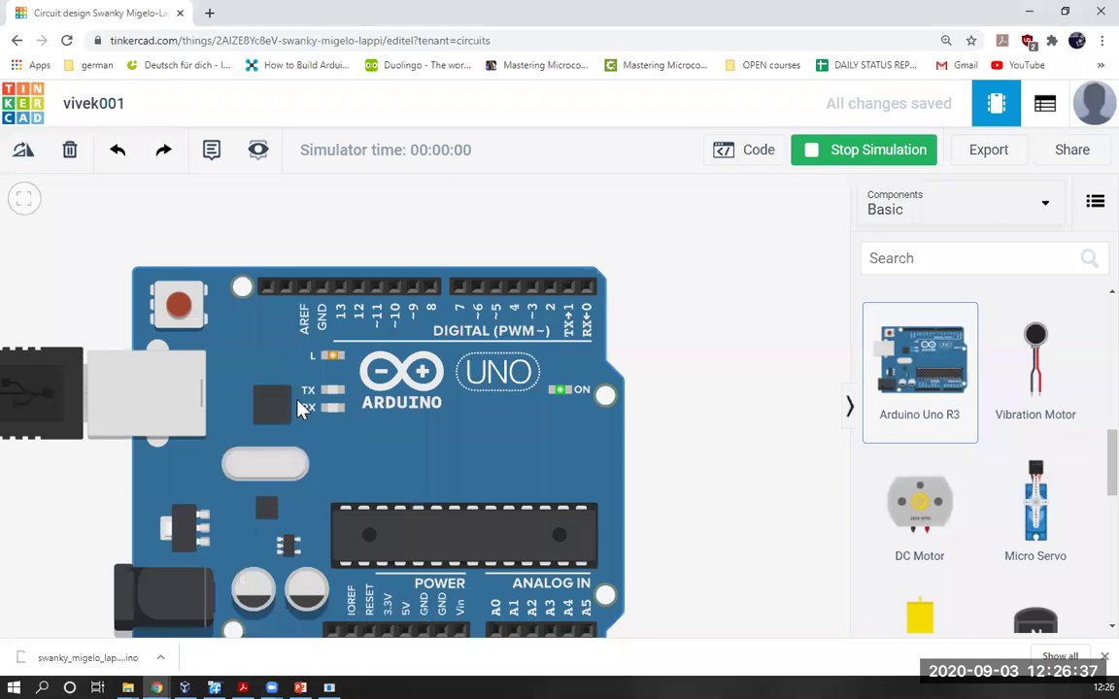
{"action": "scroll", "coordinate": [306, 398], "scroll_direction": "up", "scroll_amount": 2}
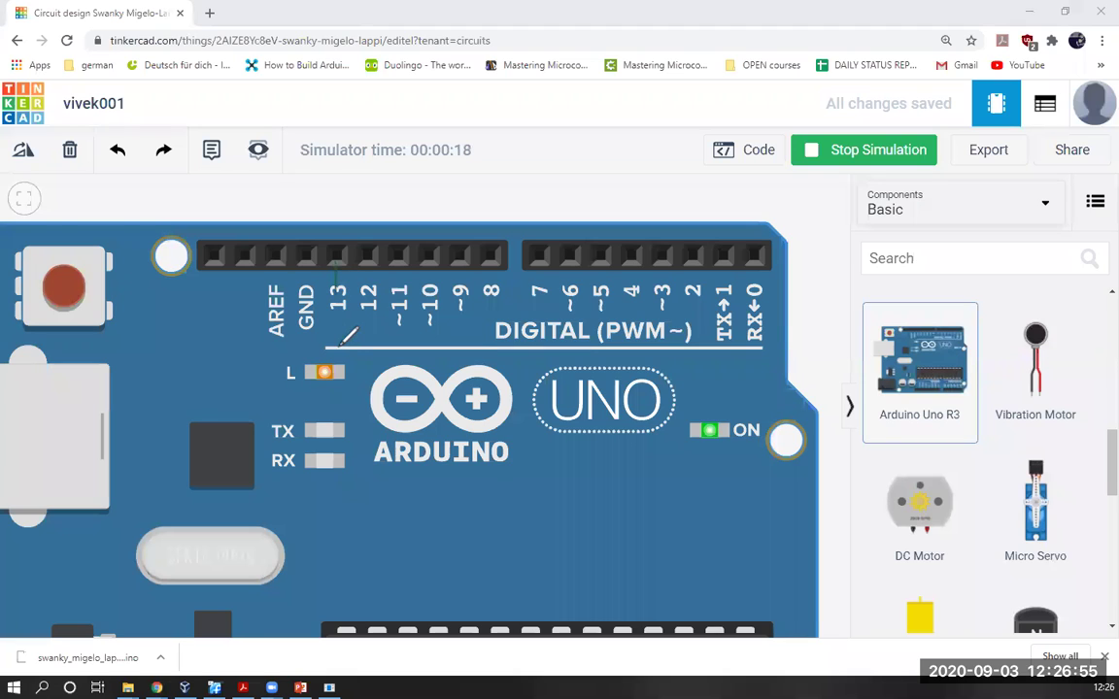
- Mark pin 13 with a vertical red line and circle the built-in L LED below it in red
{"action": "left_click", "coordinate": [337, 255]}
{"action": "left_click_drag", "start_coordinate": [332, 258], "coordinate": [337, 346]}
{"action": "left_click_drag", "start_coordinate": [380, 400], "coordinate": [348, 353]}
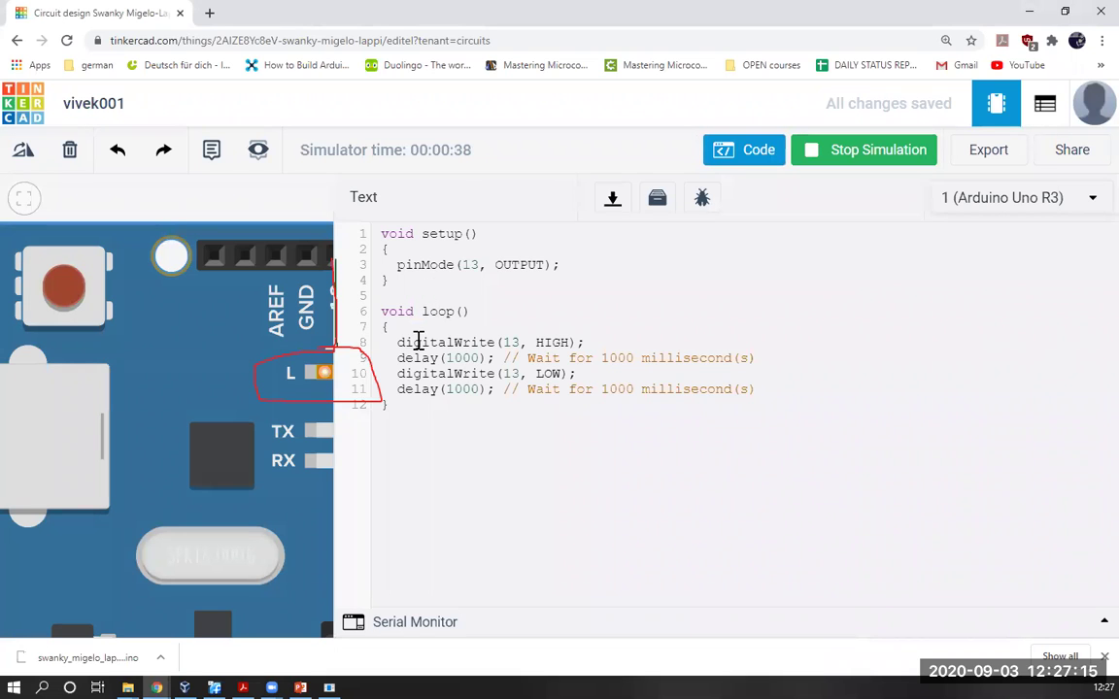
- Show the code and highlight the arguments 13, HIGH and 13, LOW and the last delay(1000) call in the loop
{"action": "left_click_drag", "start_coordinate": [504, 342], "coordinate": [568, 342]}
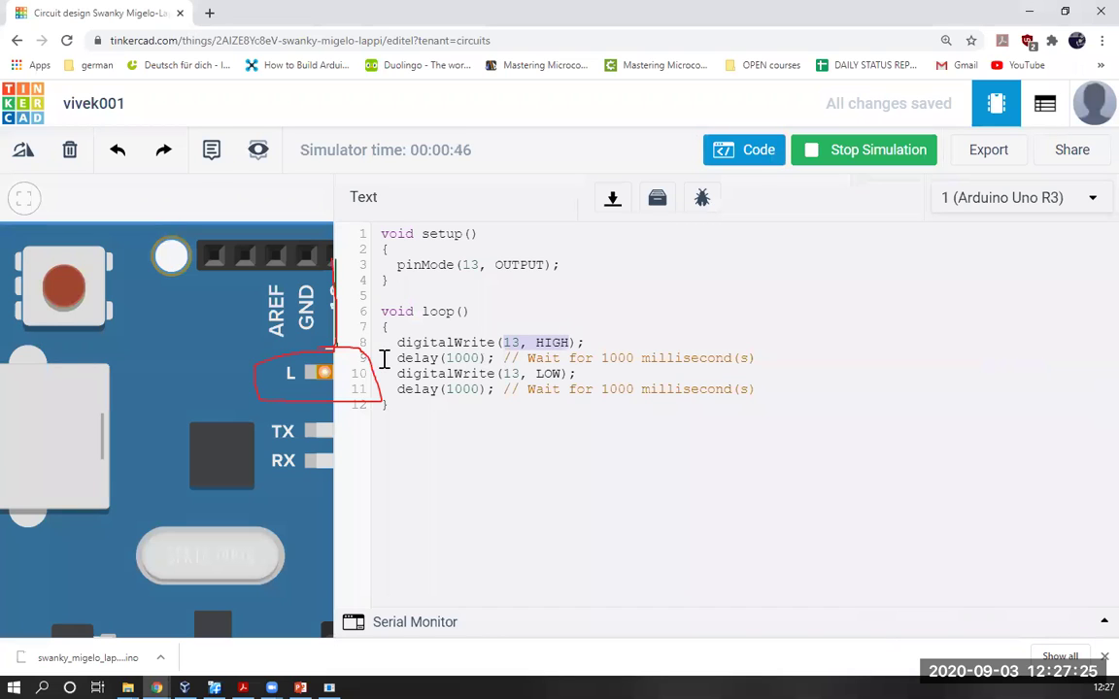
{"action": "left_click_drag", "start_coordinate": [383, 359], "coordinate": [534, 375]}
{"action": "left_click", "coordinate": [505, 376]}
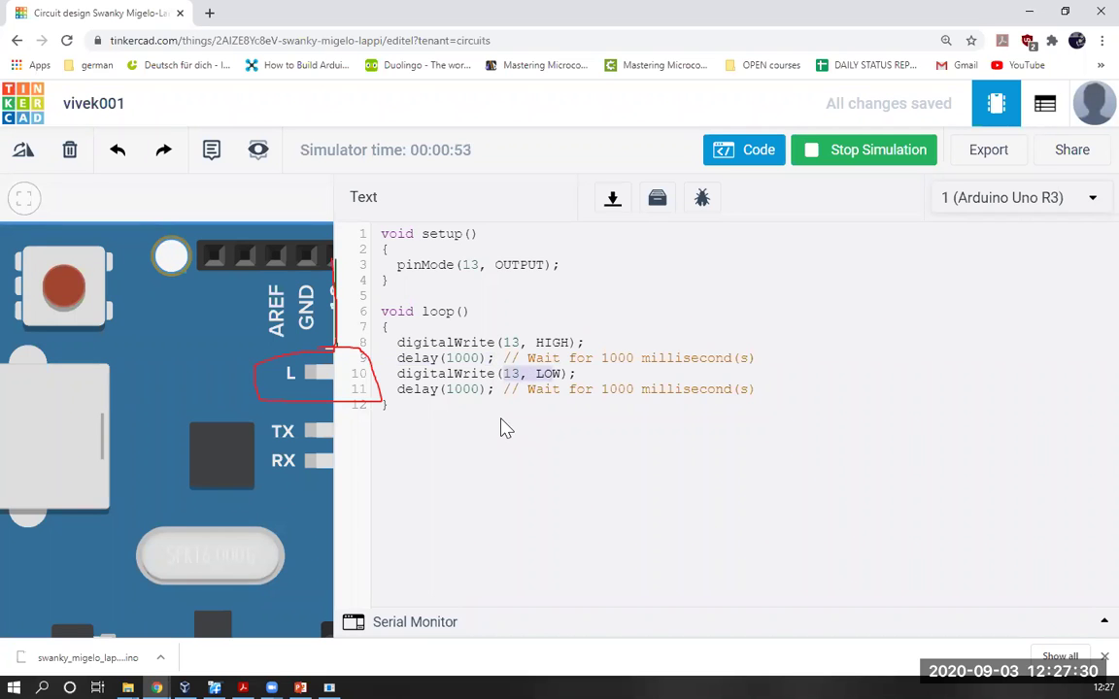
{"action": "left_click", "coordinate": [591, 345]}
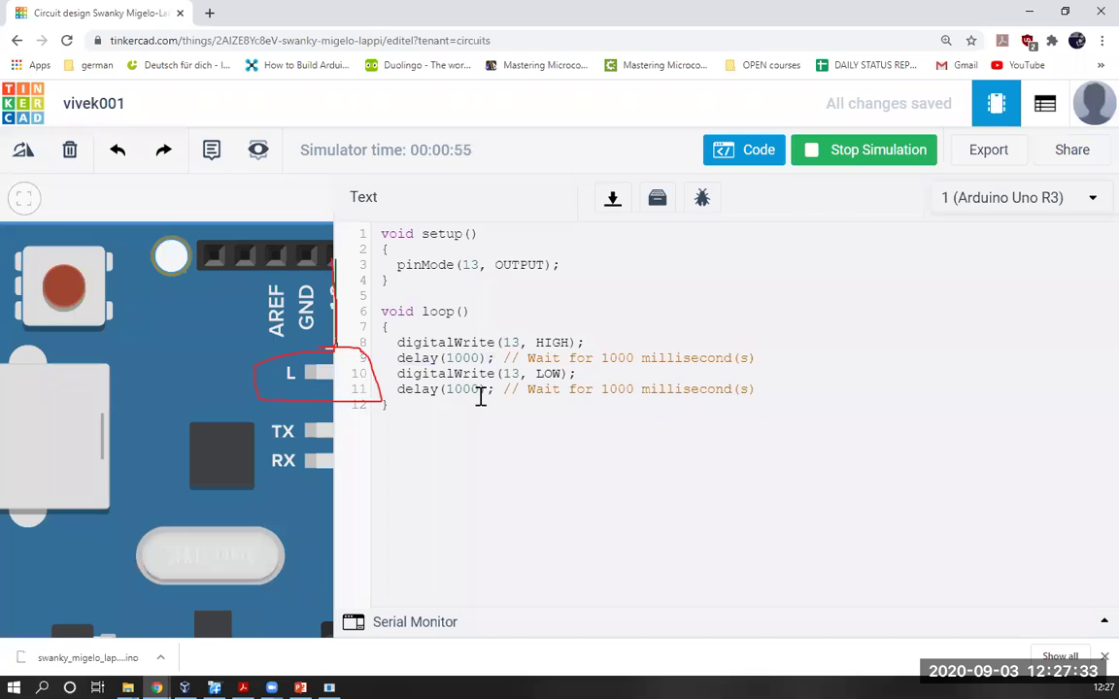
{"action": "left_click_drag", "start_coordinate": [399, 390], "coordinate": [490, 389]}
{"action": "left_click", "coordinate": [512, 401]}
{"action": "left_click_drag", "start_coordinate": [504, 342], "coordinate": [568, 342]}
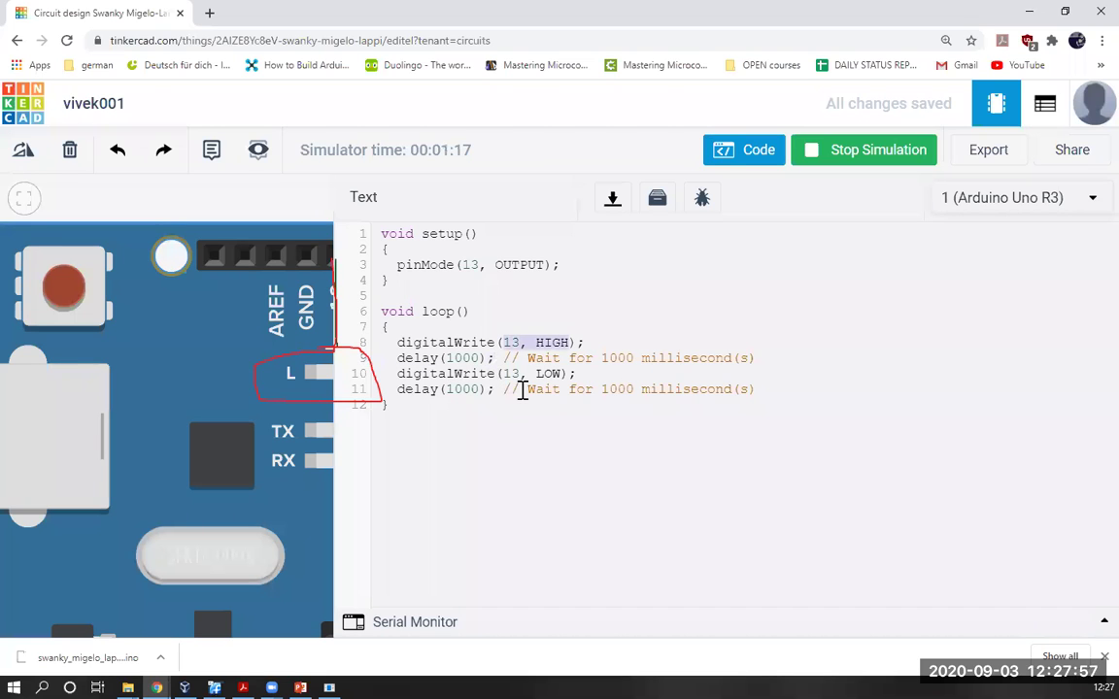
- Hide the code editor and place a red LED above the digital pins of the Arduino
{"action": "left_click", "coordinate": [705, 156]}
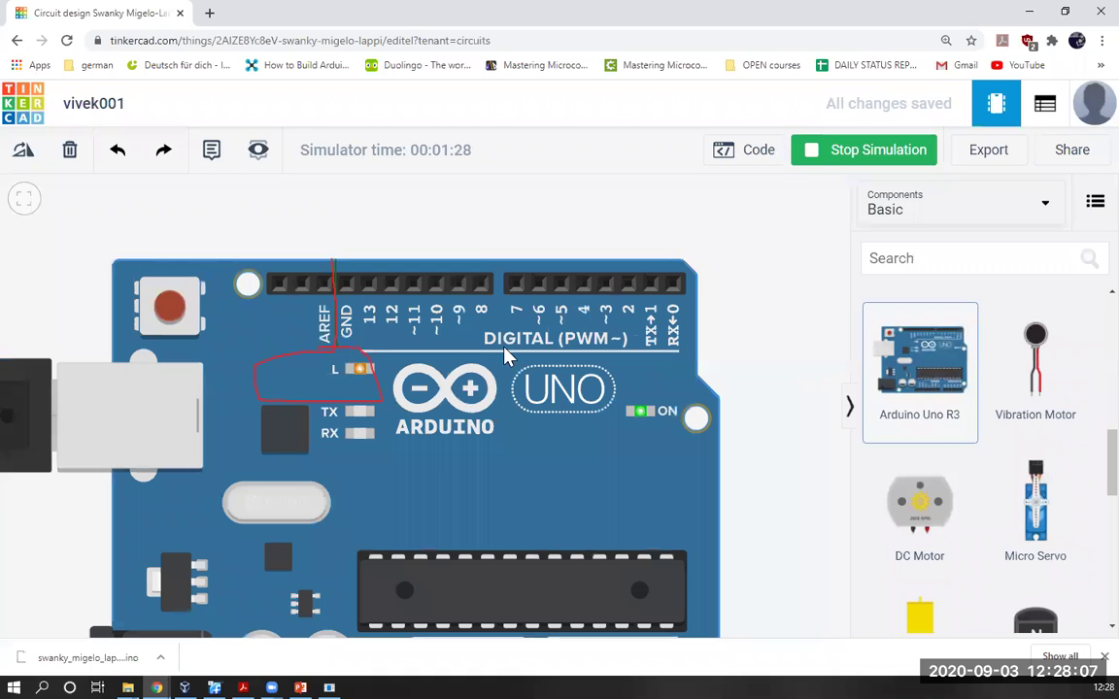
{"action": "scroll", "coordinate": [458, 333], "scroll_direction": "down", "scroll_amount": 2}
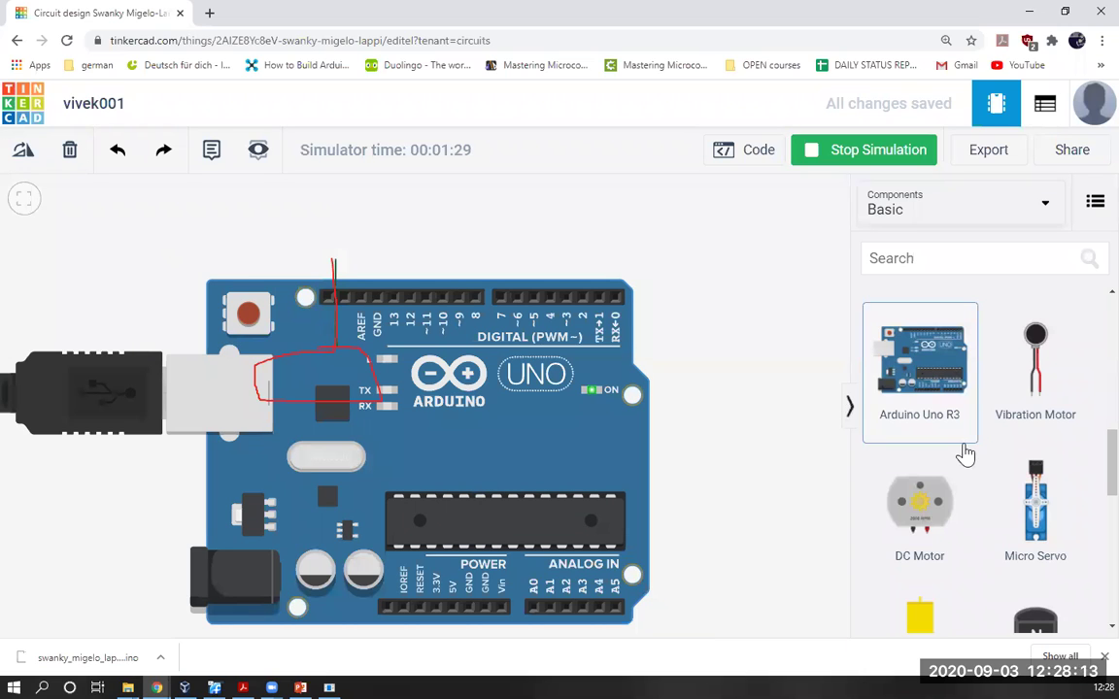
{"action": "scroll", "coordinate": [966, 455], "scroll_direction": "up", "scroll_amount": 10}
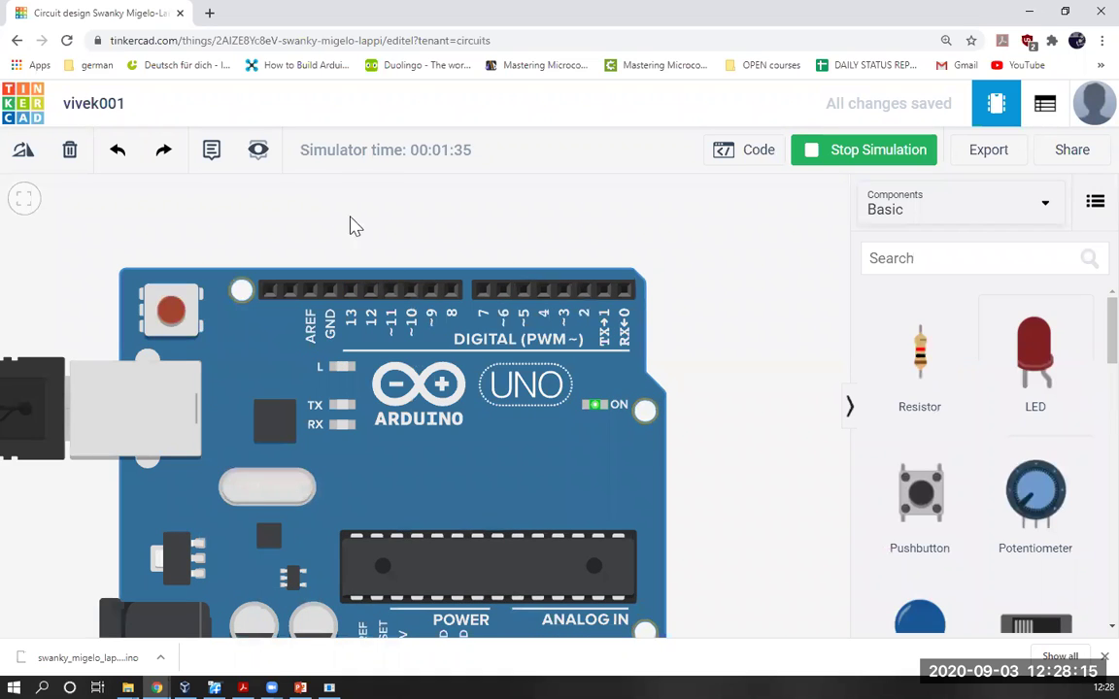
{"action": "left_click", "coordinate": [340, 216]}
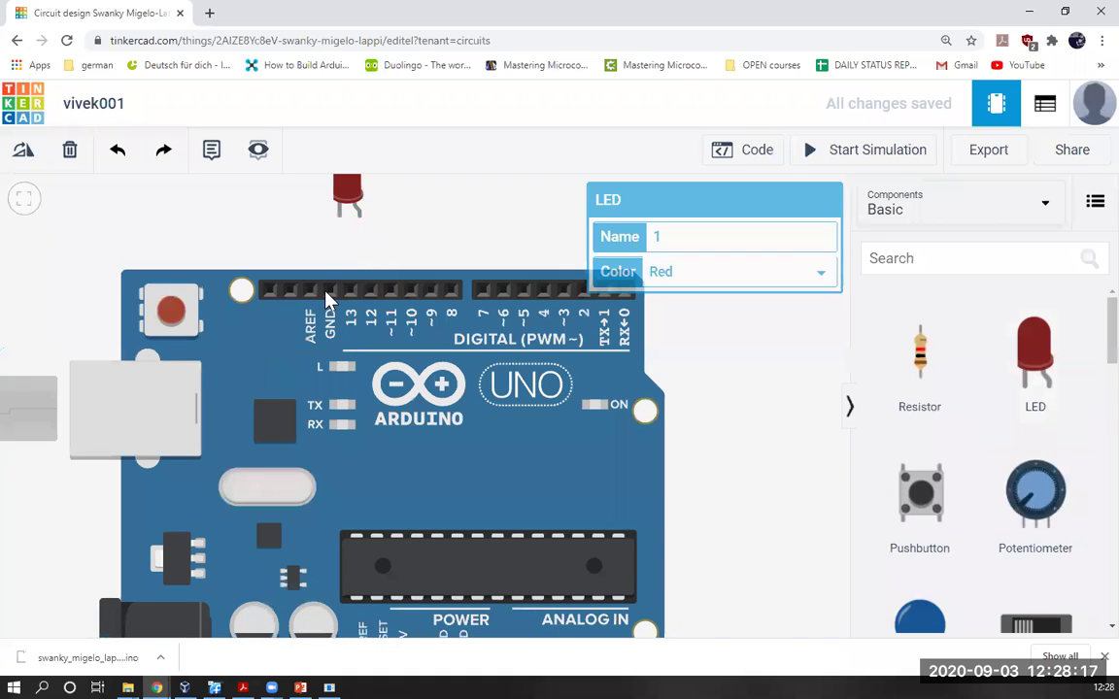
{"action": "scroll", "coordinate": [326, 299], "scroll_direction": "up", "scroll_amount": 2}
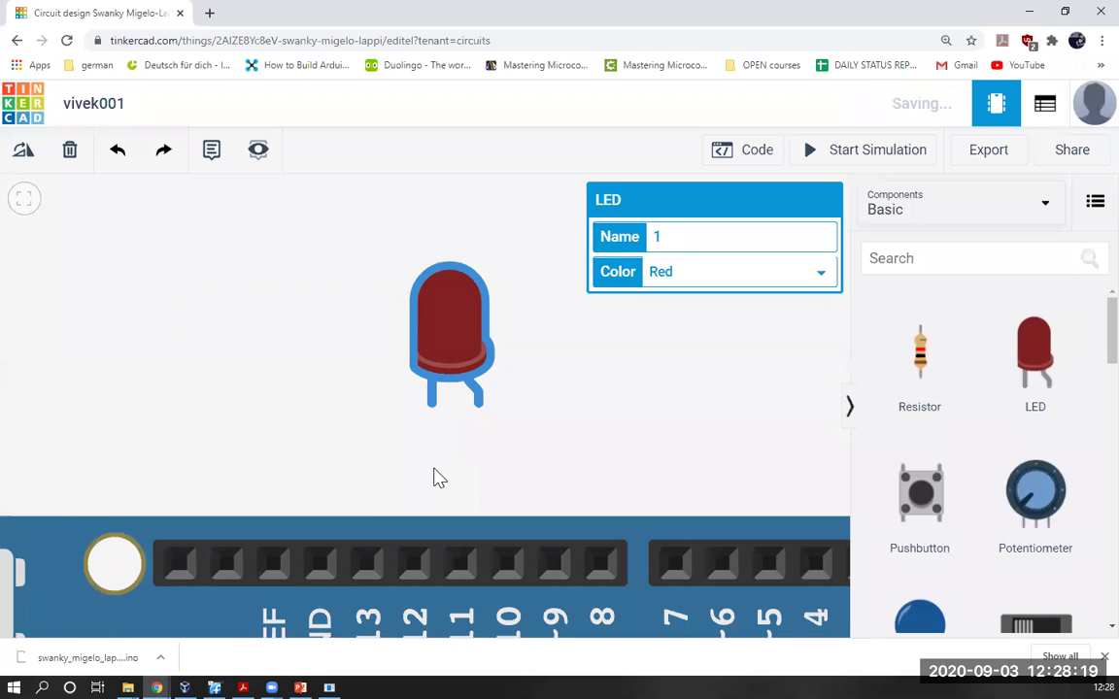
{"action": "left_click", "coordinate": [352, 332]}
{"action": "scroll", "coordinate": [354, 336], "scroll_direction": "down", "scroll_amount": 3}
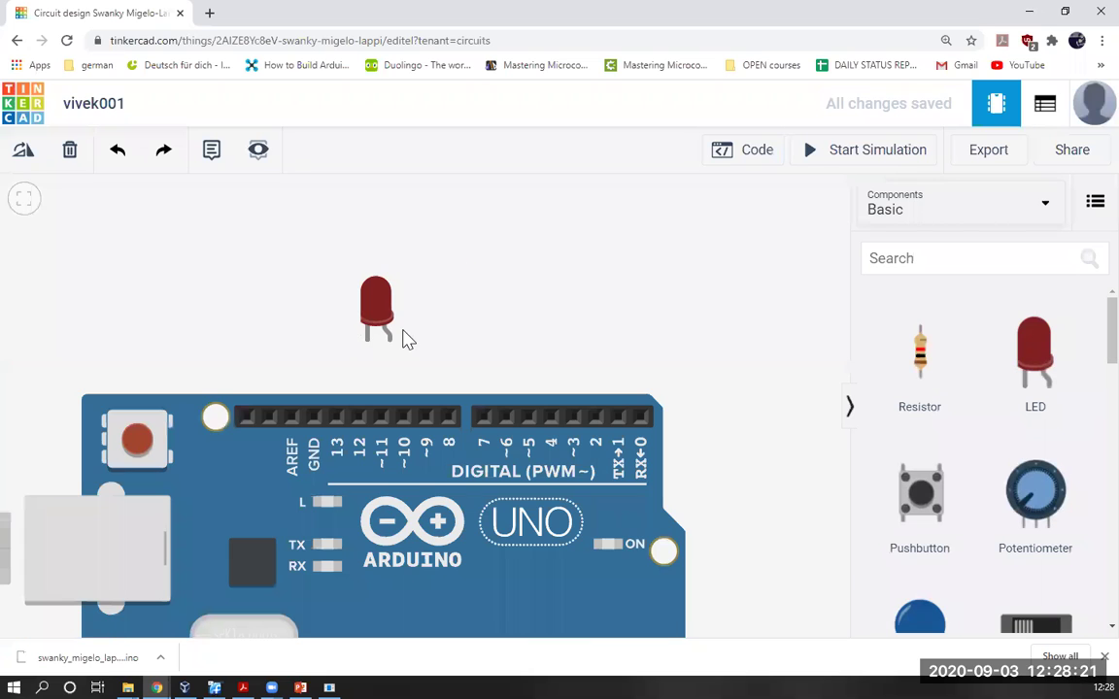
{"action": "scroll", "coordinate": [406, 338], "scroll_direction": "up", "scroll_amount": 1}
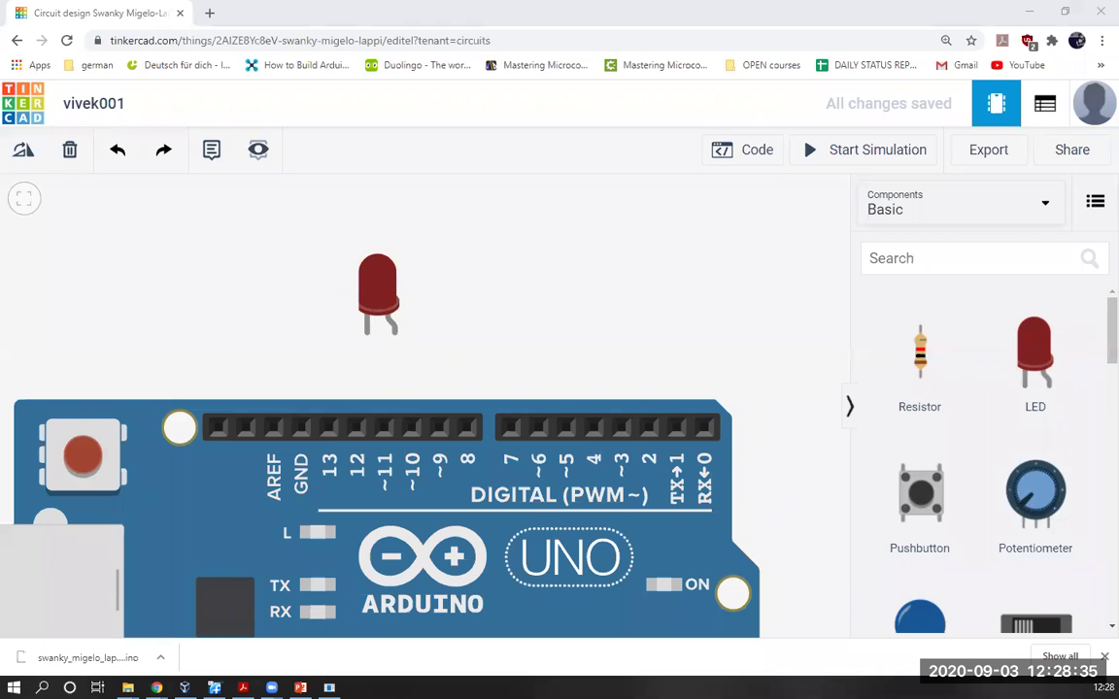
- Annotate the area beside the LED with the two text lines "A = +" and "C = -"
{"action": "key", "text": "t"}
{"action": "left_click", "coordinate": [533, 246]}
{"action": "type", "text": "a"}
{"action": "key", "text": "BackSpace"}
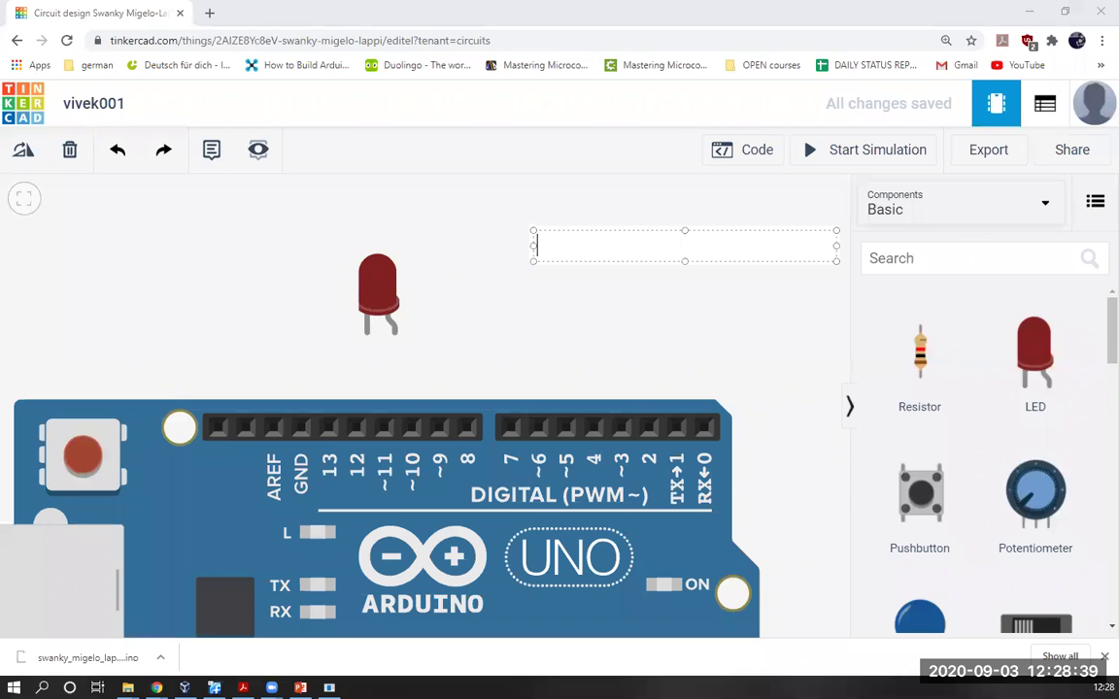
{"action": "type", "text": "A = _"}
{"action": "key", "text": "BackSpace"}
{"action": "type", "text": "+"}
{"action": "key", "text": "Return"}
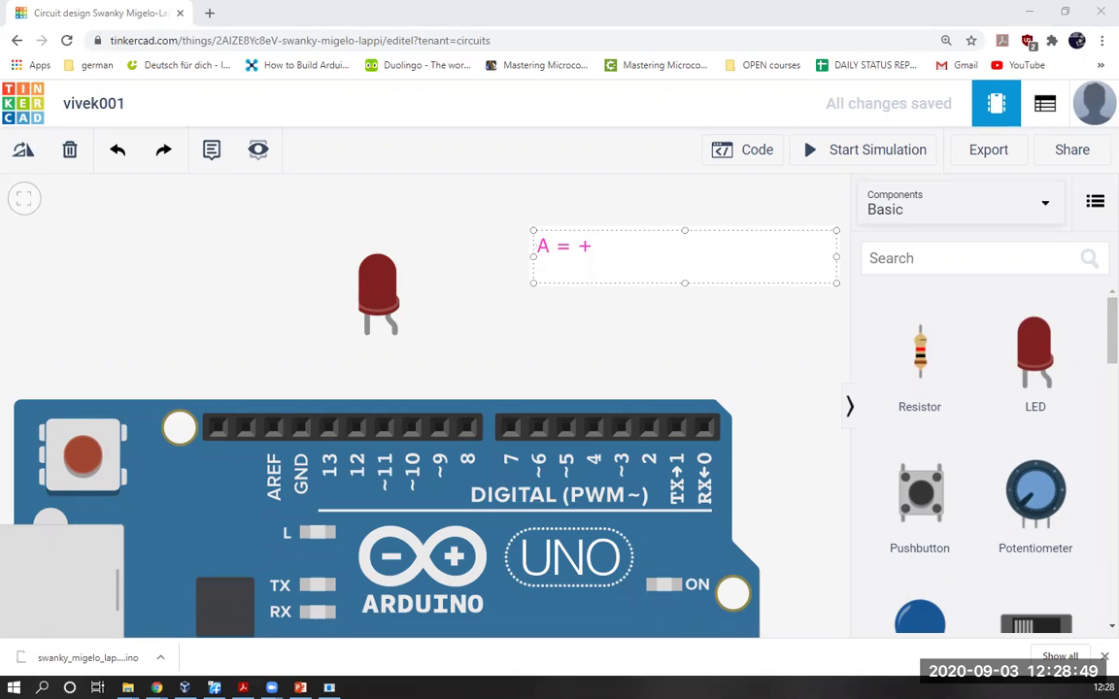
{"action": "type", "text": "C = -"}
{"action": "left_click", "coordinate": [558, 285]}
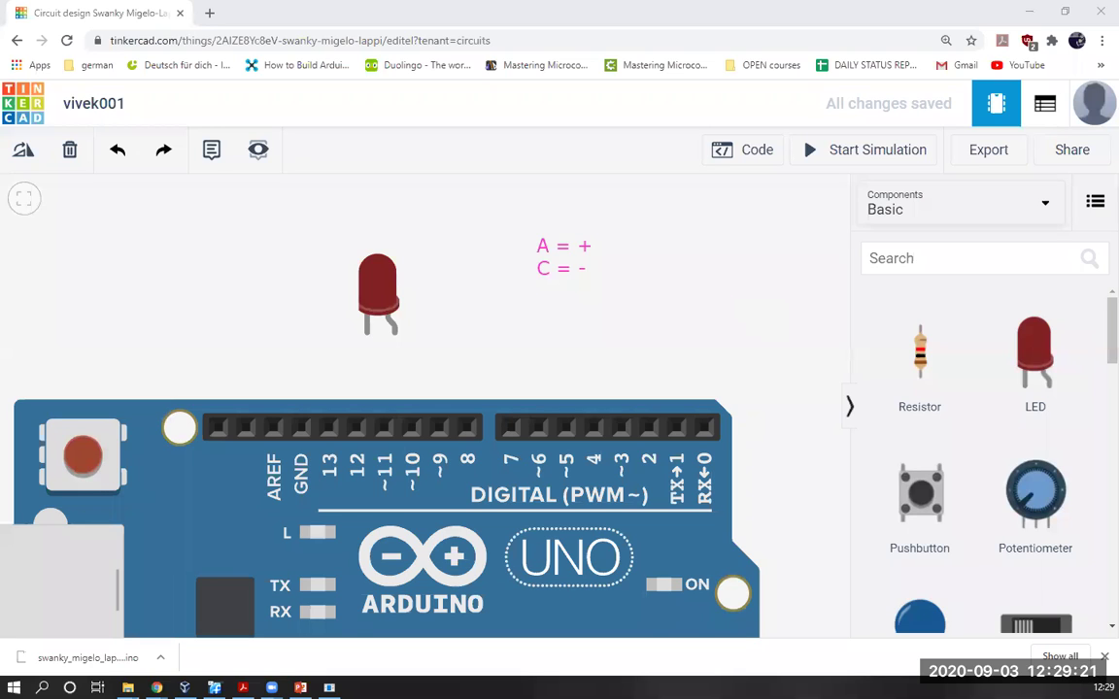
{"action": "left_click", "coordinate": [453, 310]}
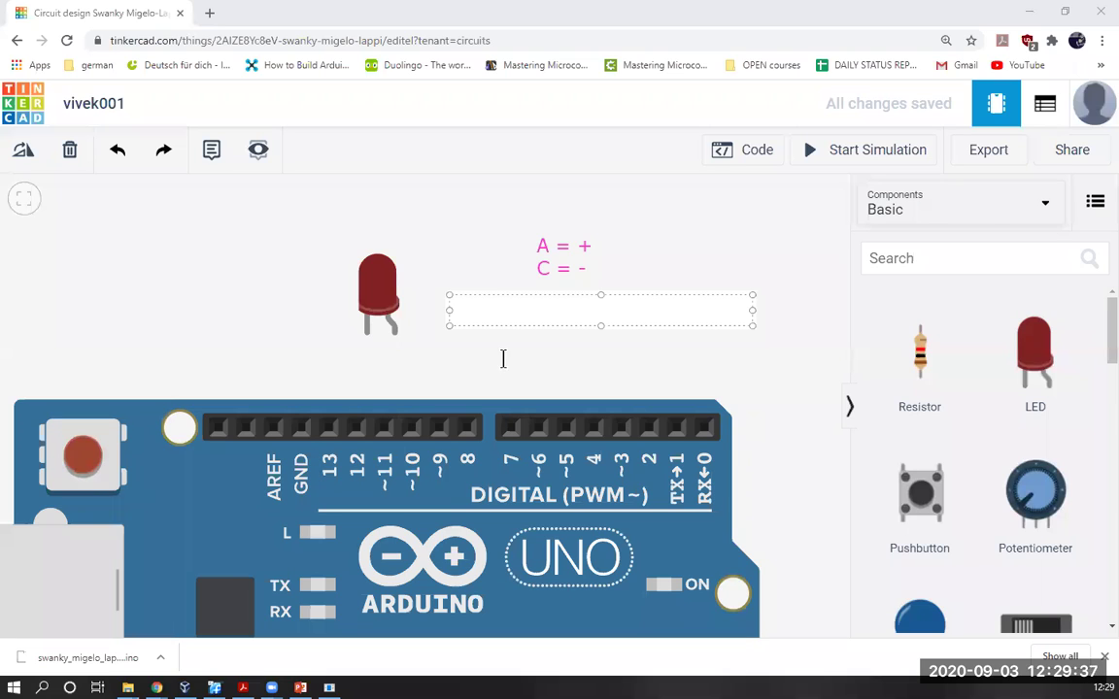
{"action": "left_click", "coordinate": [400, 359]}
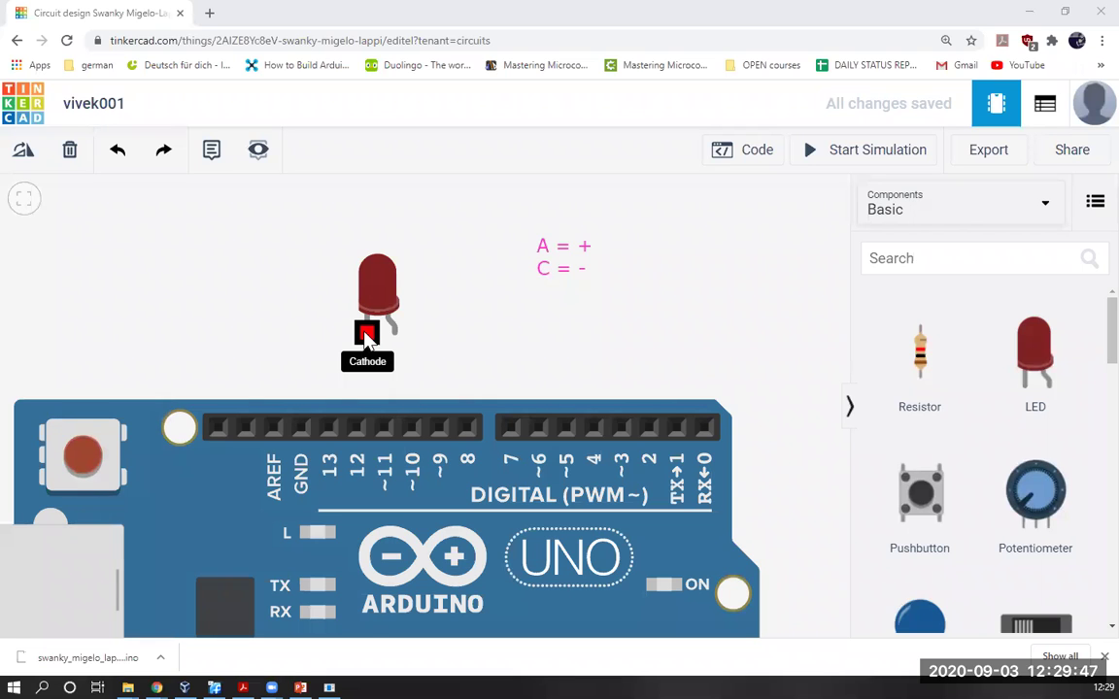
- Wire the LED's anode to Arduino pin 13 with one bend point and color the wire red
{"action": "left_click", "coordinate": [394, 336]}
{"action": "left_click", "coordinate": [339, 385]}
{"action": "left_click", "coordinate": [330, 427]}
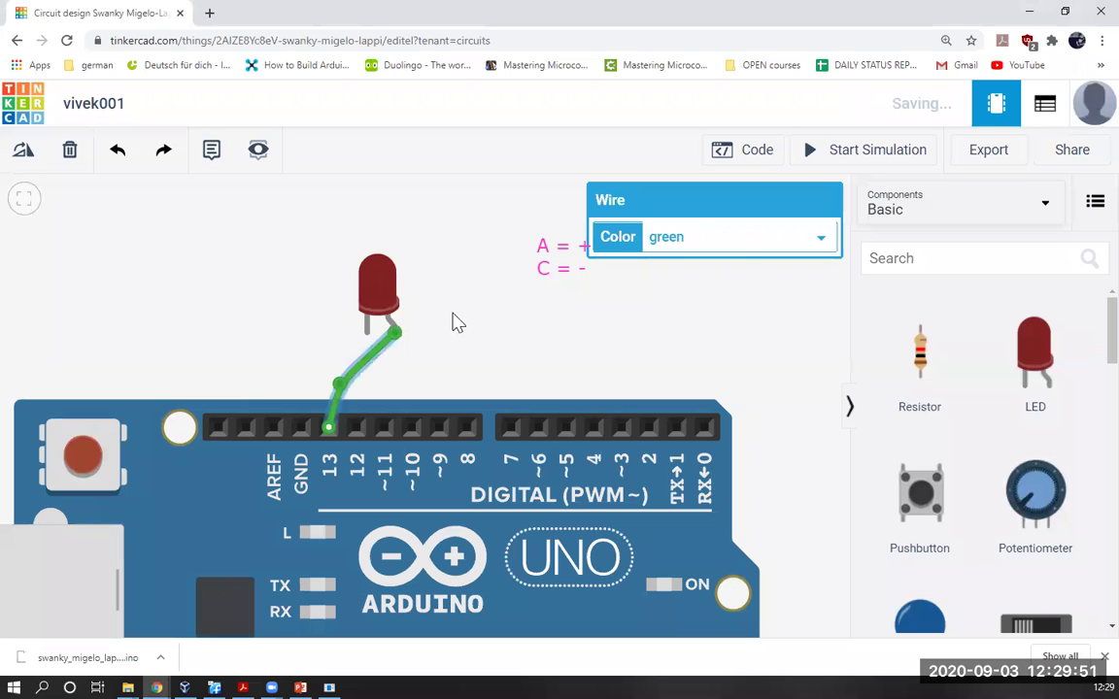
{"action": "left_click", "coordinate": [705, 243]}
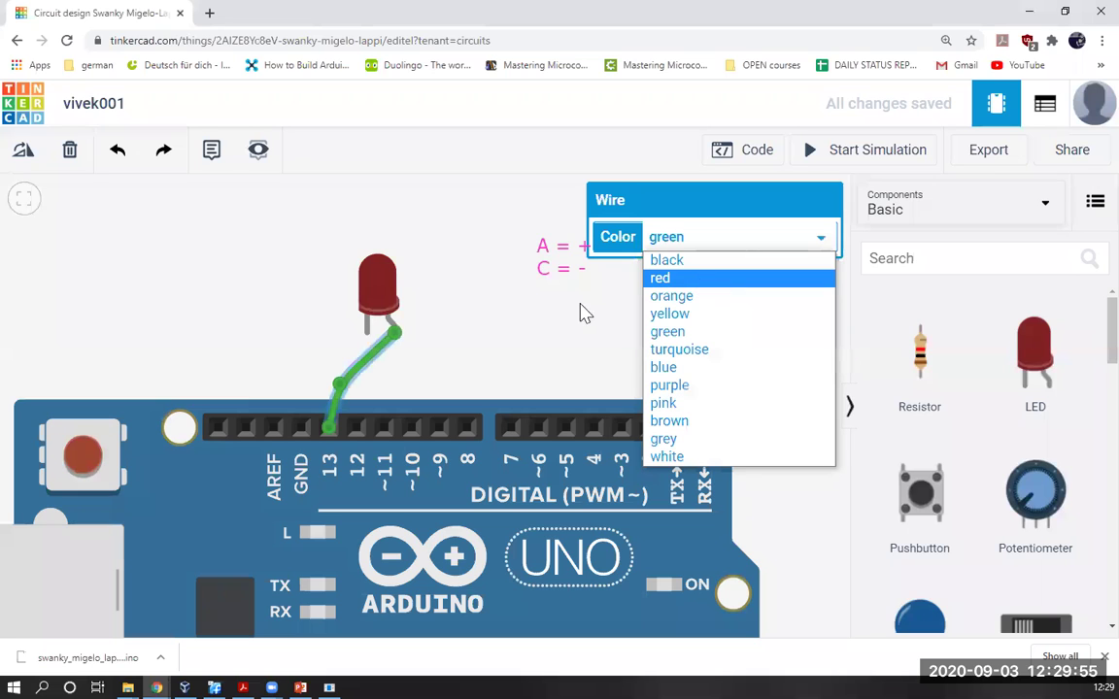
{"action": "left_click", "coordinate": [660, 278]}
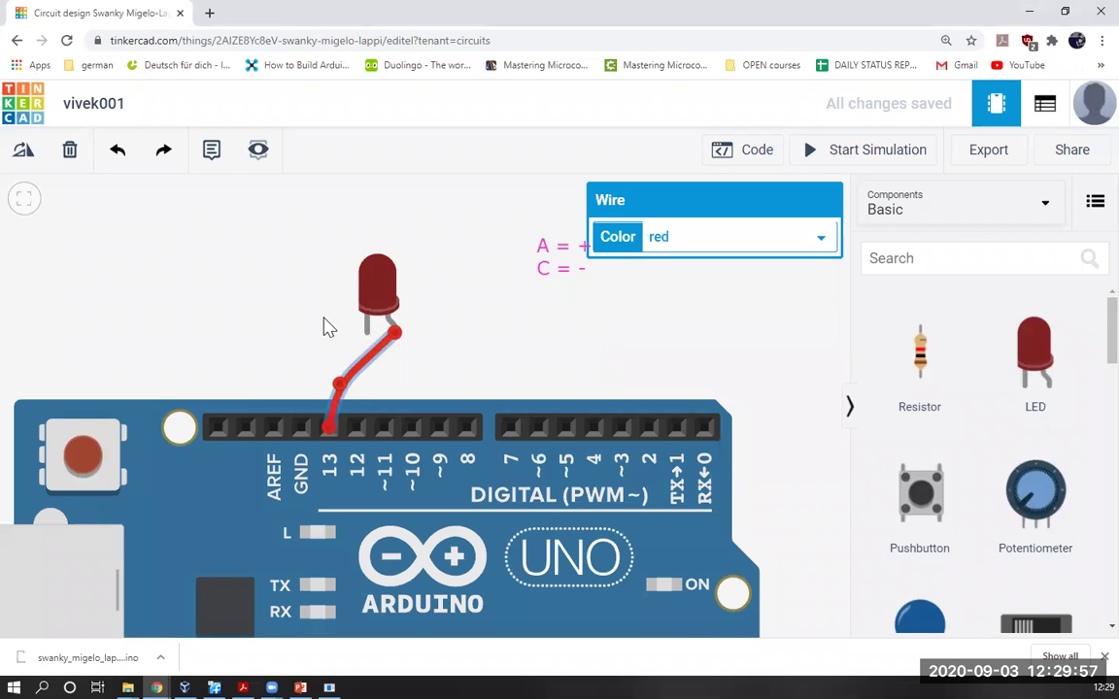
- Move the LED closer above pin 13, wire its cathode to the adjacent GND pin and color that wire black
{"action": "left_click_drag", "start_coordinate": [378, 287], "coordinate": [334, 275]}
{"action": "left_click", "coordinate": [325, 322]}
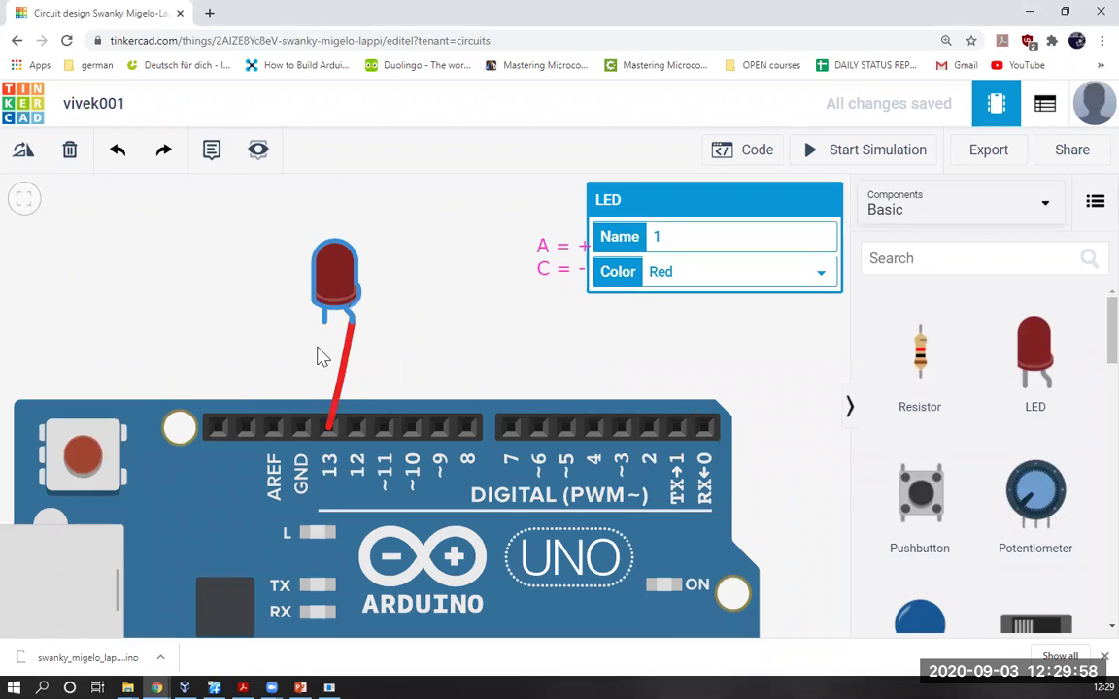
{"action": "left_click", "coordinate": [300, 427]}
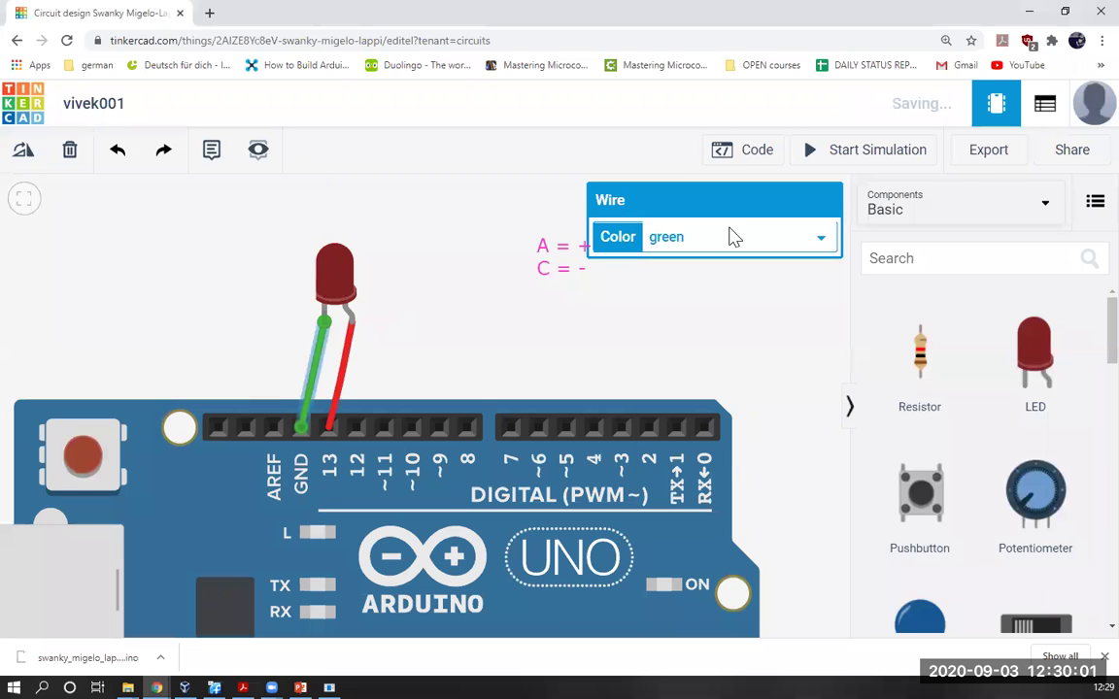
{"action": "left_click", "coordinate": [733, 238]}
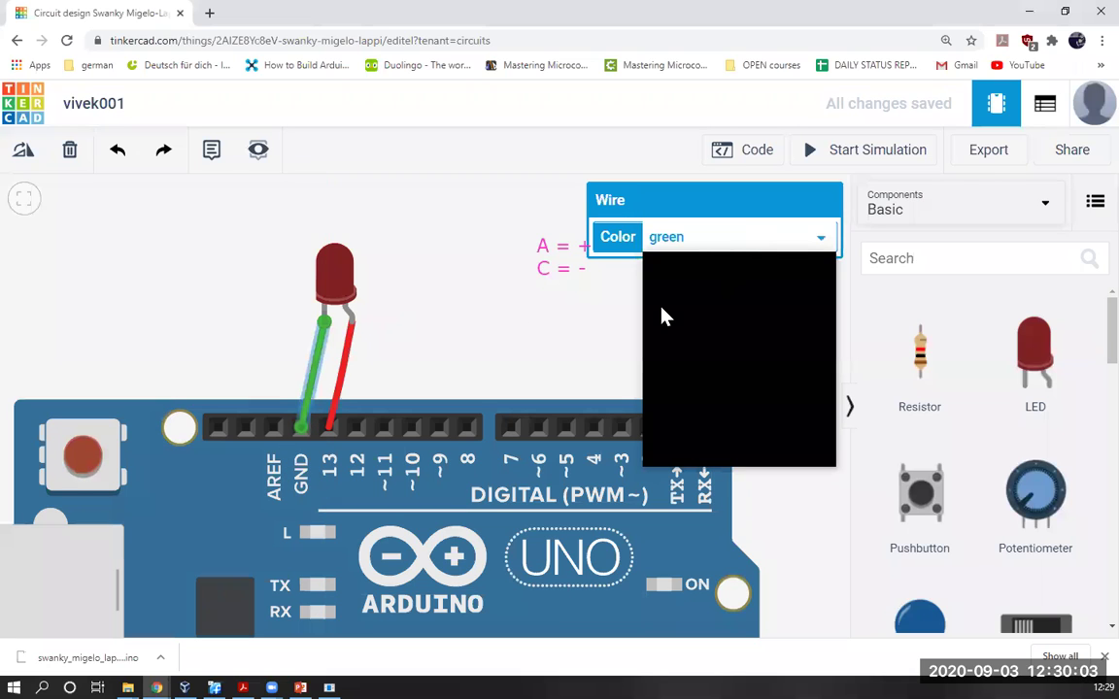
{"action": "left_click", "coordinate": [667, 269]}
- Start the simulation and examine the external LED on pin 13 together with the board's L LED
{"action": "left_click", "coordinate": [833, 156]}
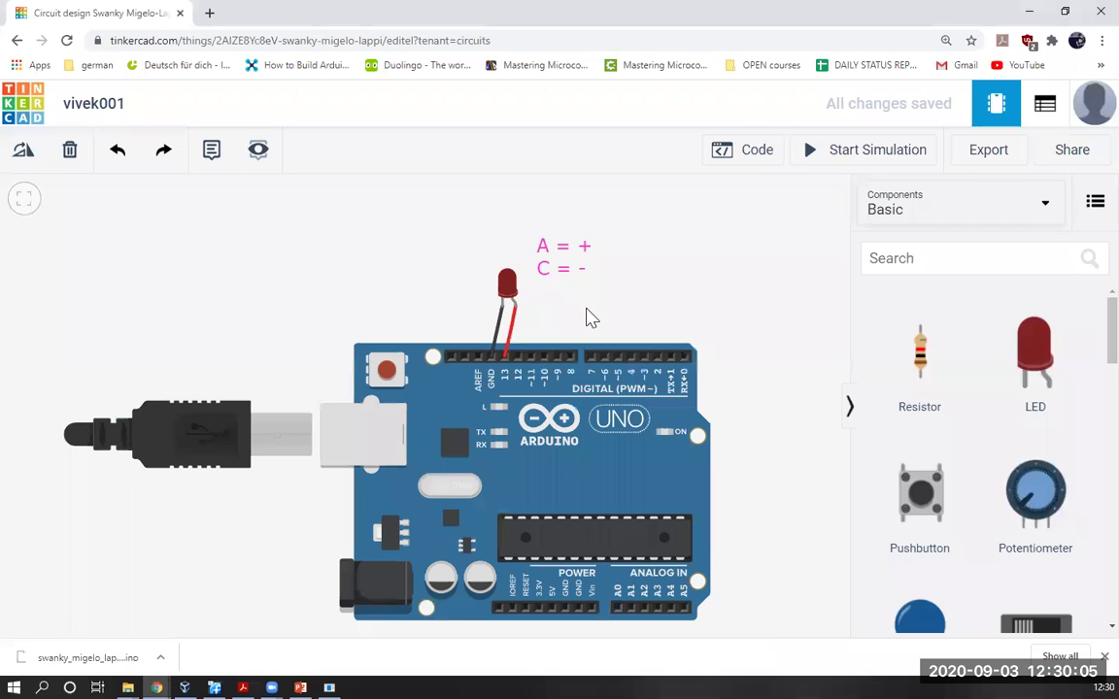
{"action": "key", "text": "s"}
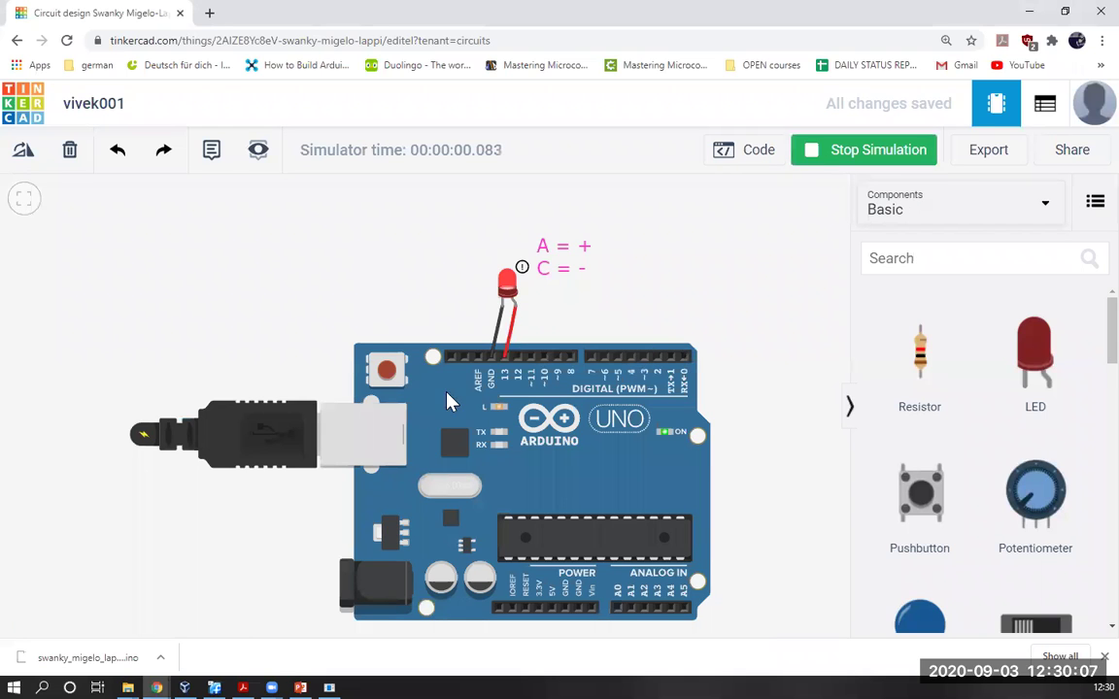
{"action": "scroll", "coordinate": [449, 408], "scroll_direction": "up", "scroll_amount": 2}
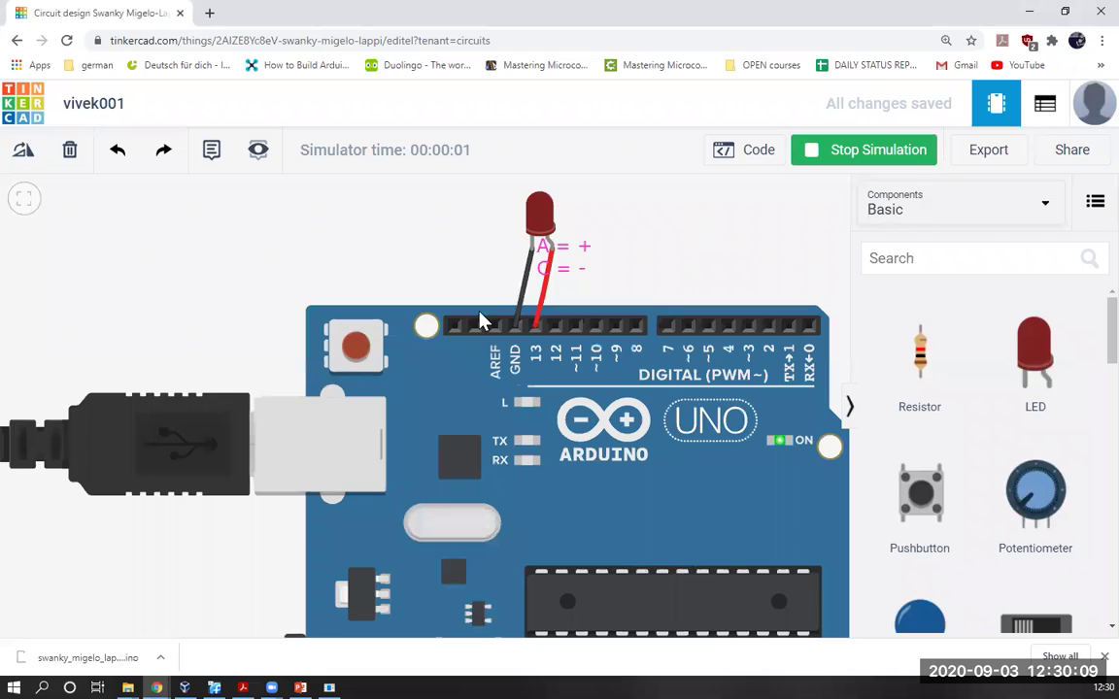
{"action": "scroll", "coordinate": [479, 313], "scroll_direction": "up", "scroll_amount": 1}
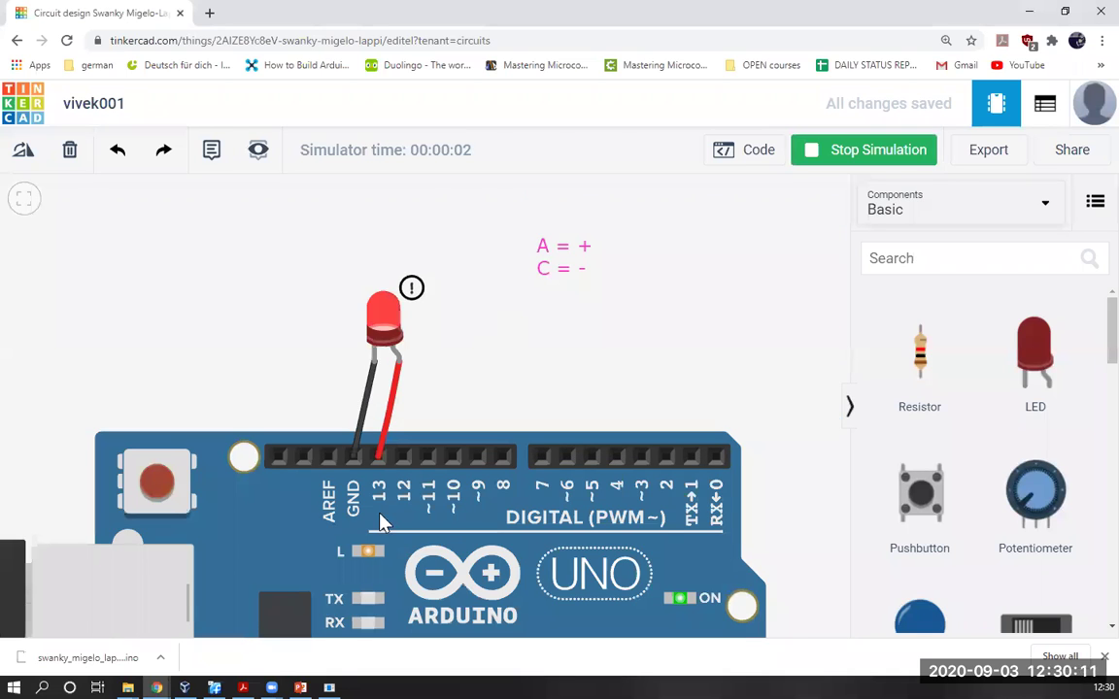
{"action": "scroll", "coordinate": [382, 514], "scroll_direction": "up", "scroll_amount": 1}
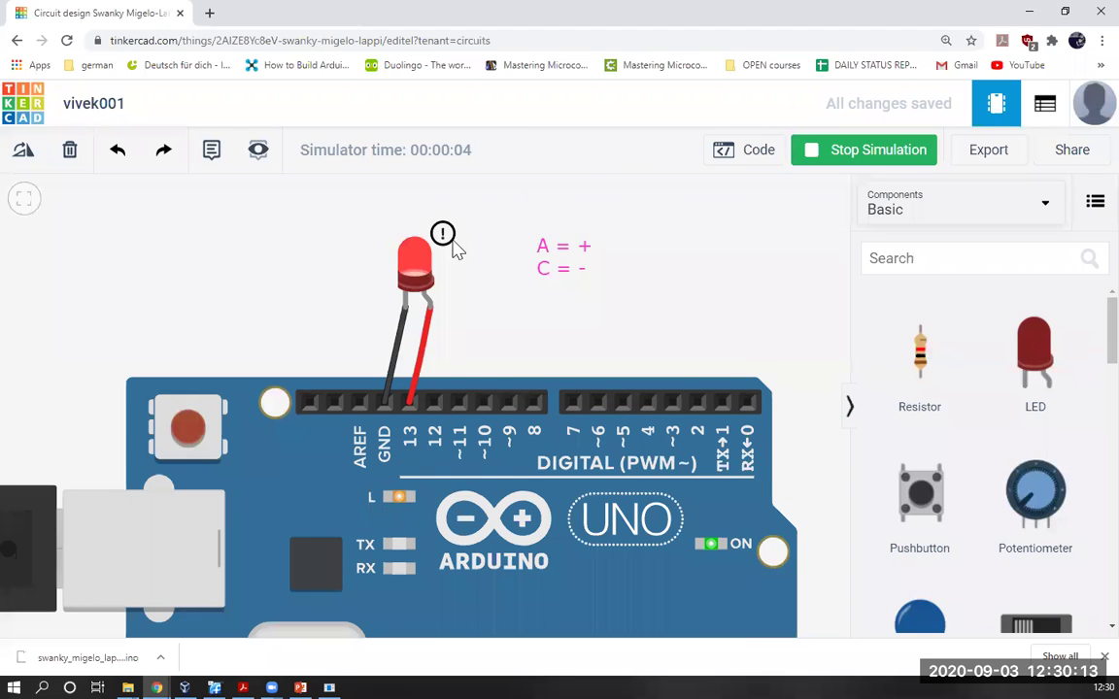
{"action": "scroll", "coordinate": [399, 380], "scroll_direction": "up", "scroll_amount": 1}
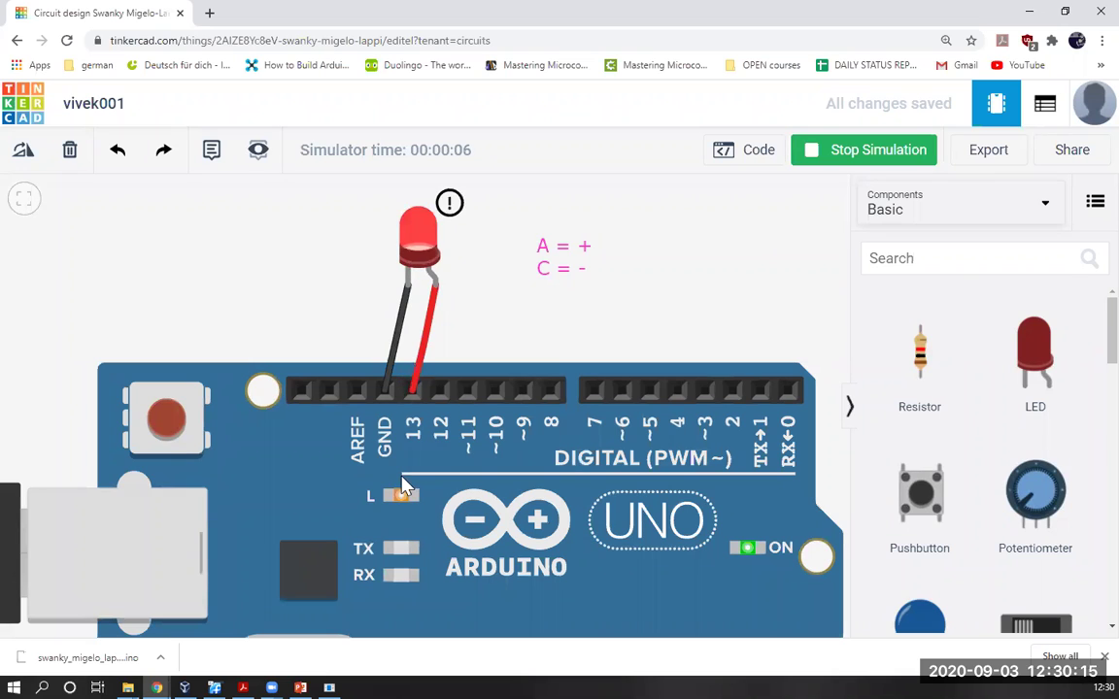